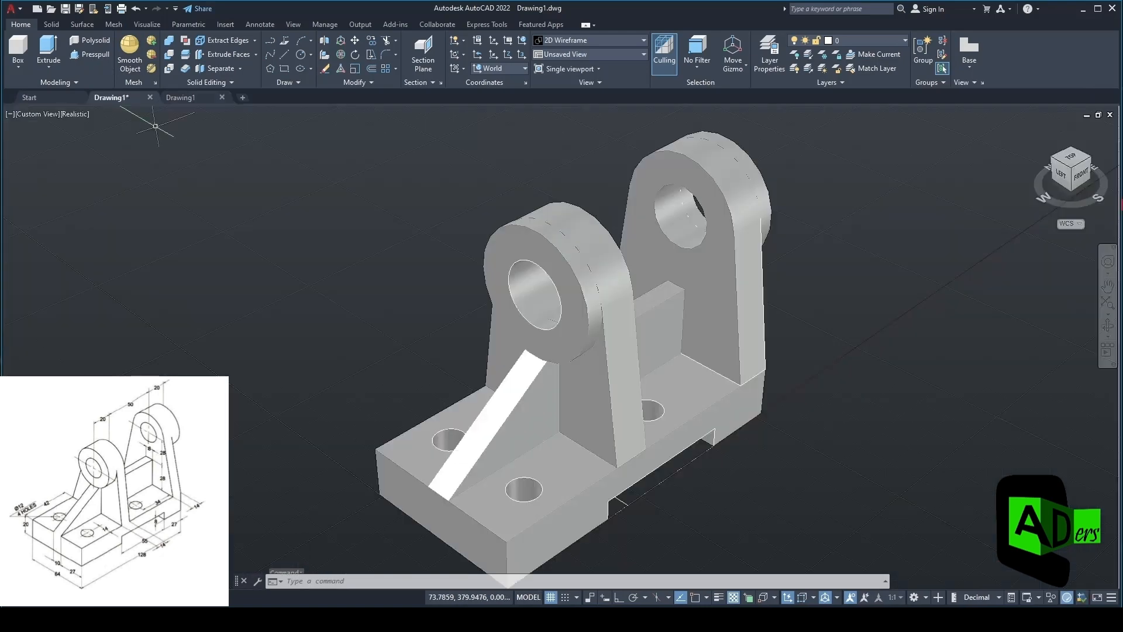
Switch from the finished bracket model to the empty second drawing
middle_click_drag(783, 398, 793, 366)
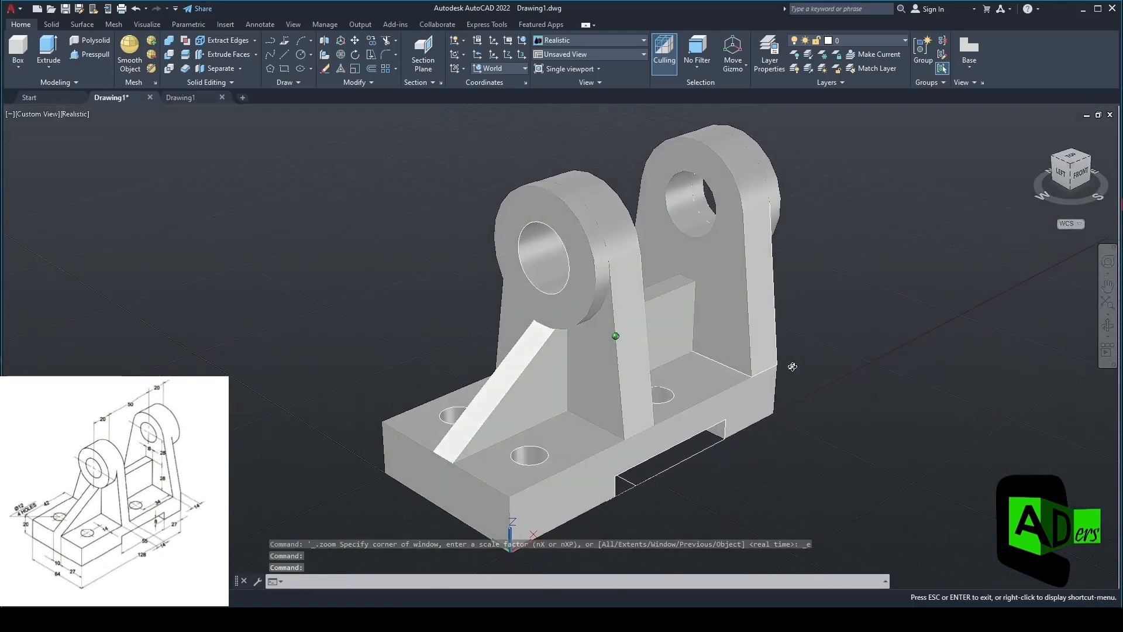
left_click(185, 98)
key("alt+Tab")
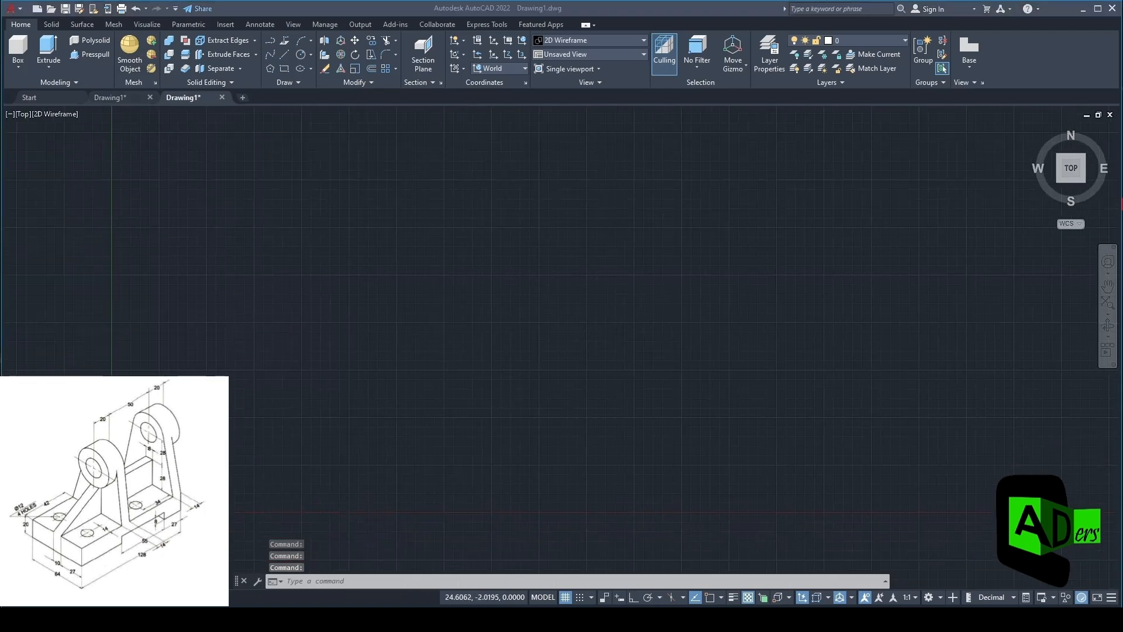
key("alt+Tab")
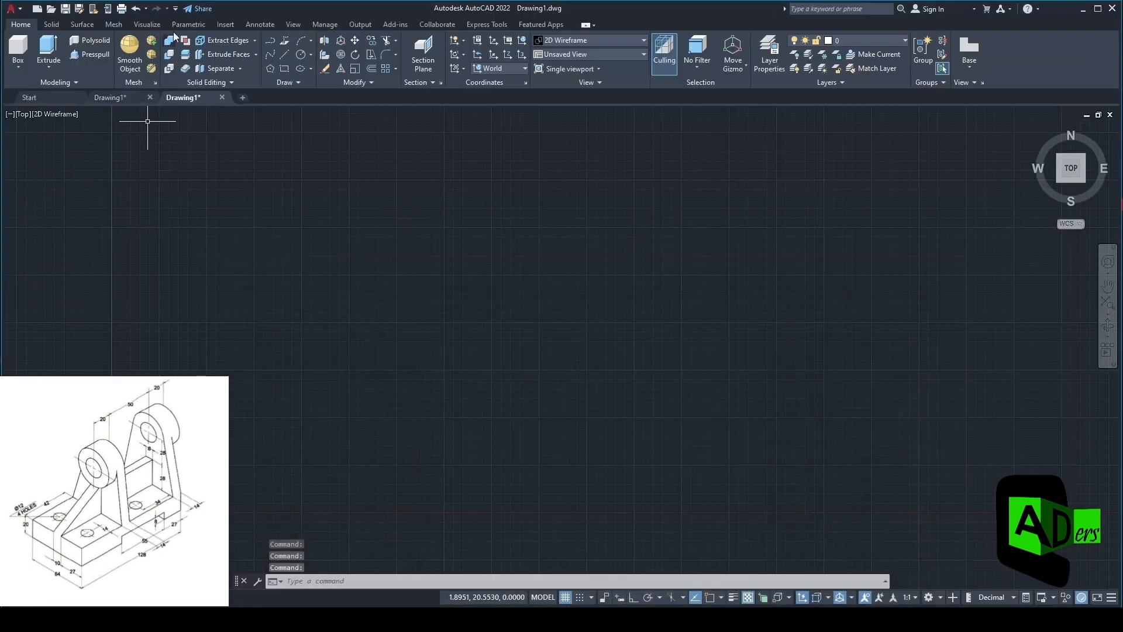
Draw a 128 by 64 rectangle from the origin 0,0, with dynamic input turned on
left_click(285, 69)
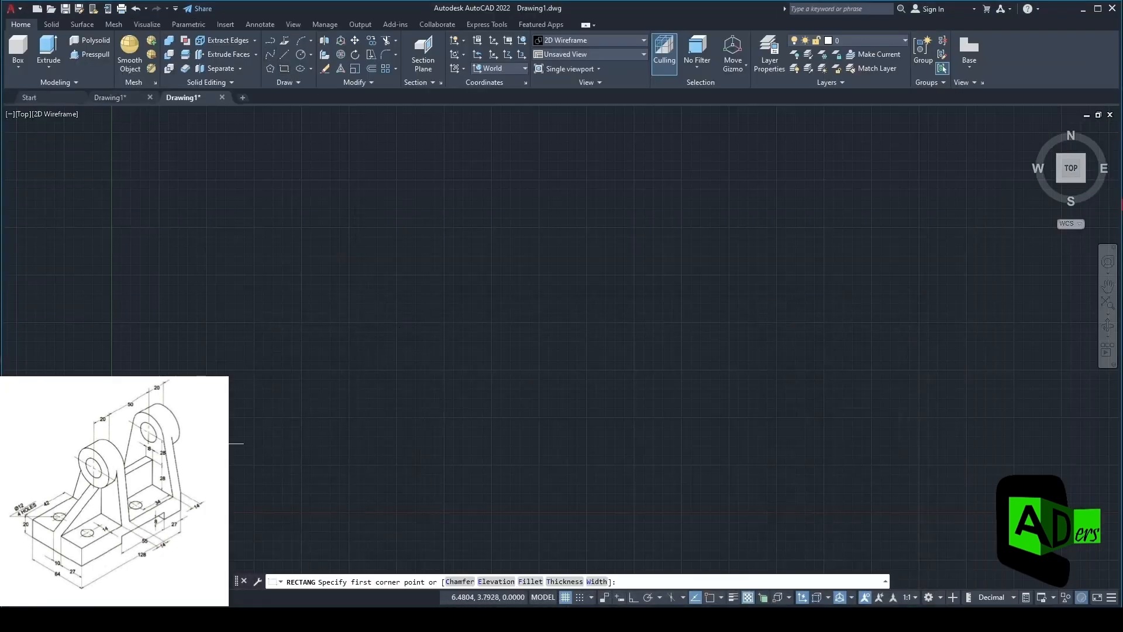
left_click(285, 69)
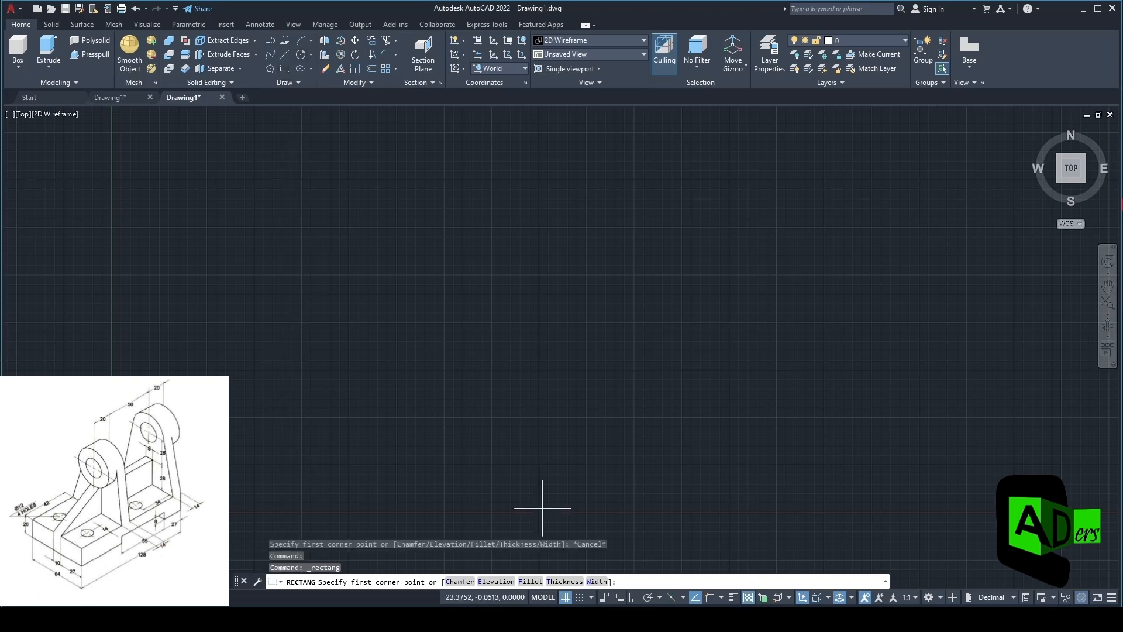
left_click(621, 598)
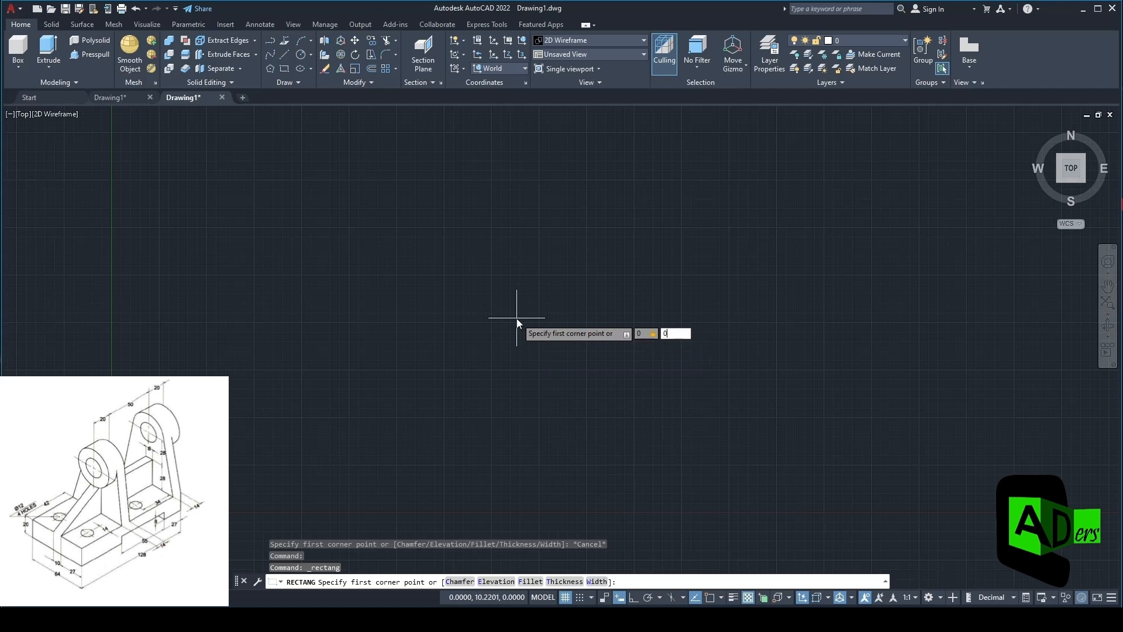
type("0,0")
key("Return")
type("12")
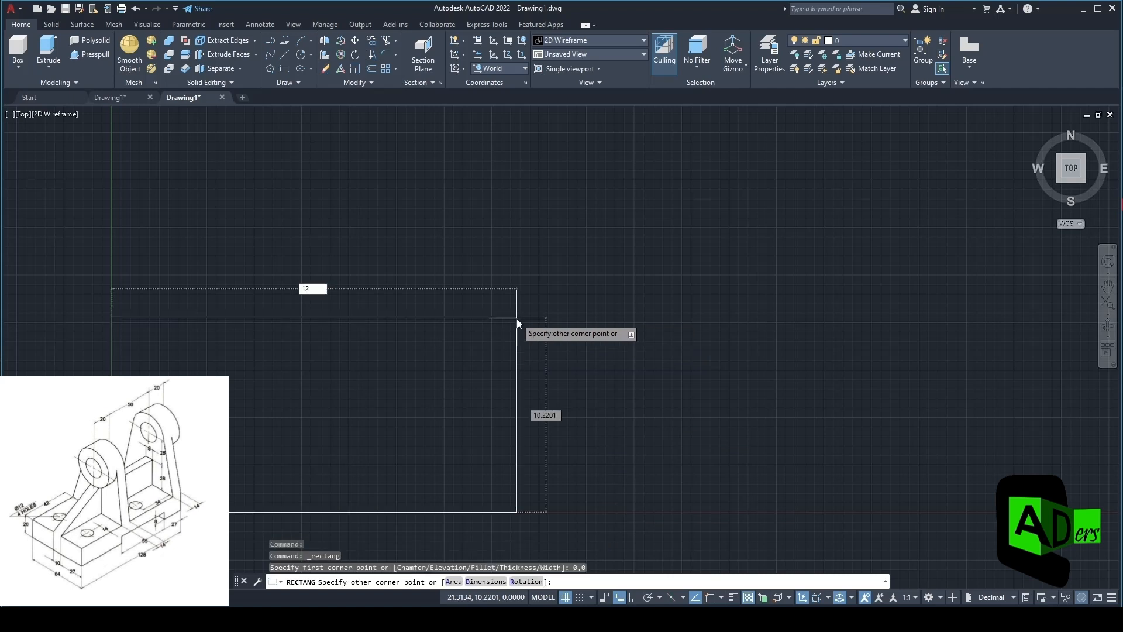
type("8")
key("Tab")
type("64")
key("Return")
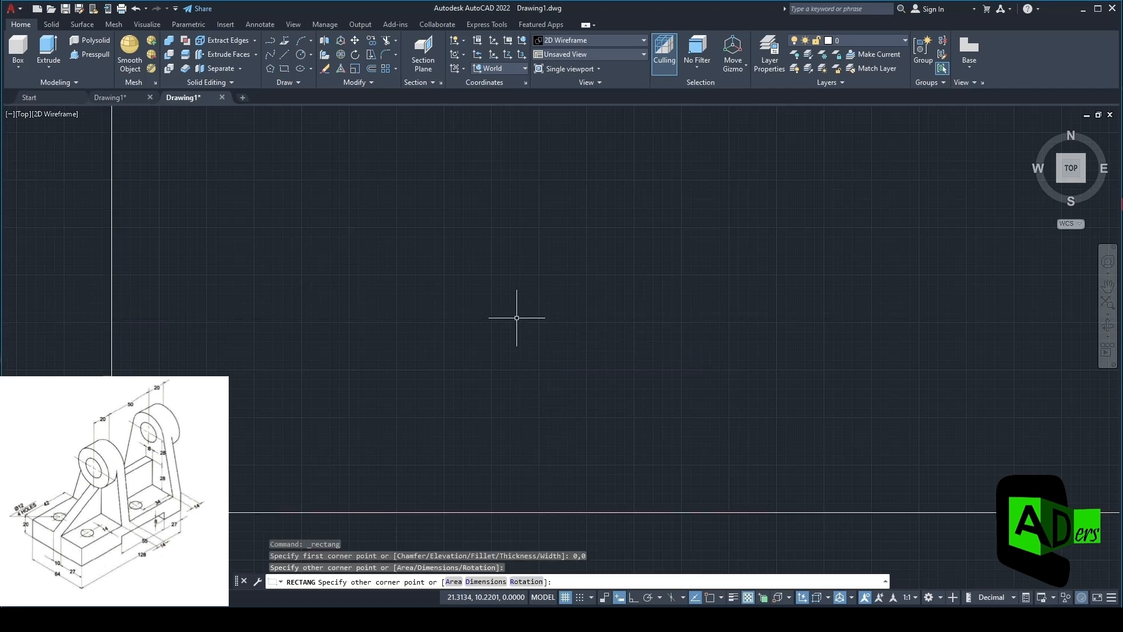
scroll(512, 299, "down", 4)
scroll(602, 261, "down", 3)
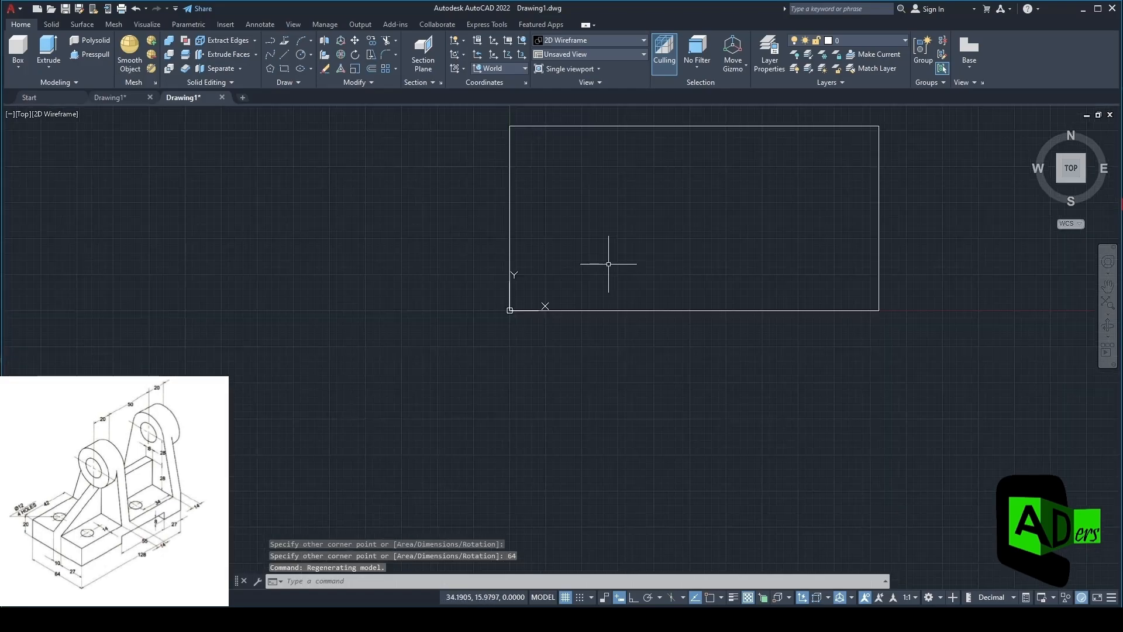
Check the base thickness in the reference PDF and extrude the rectangle to a height of 20
middle_click_drag(664, 336, 679, 356, "shift")
left_click(552, 619)
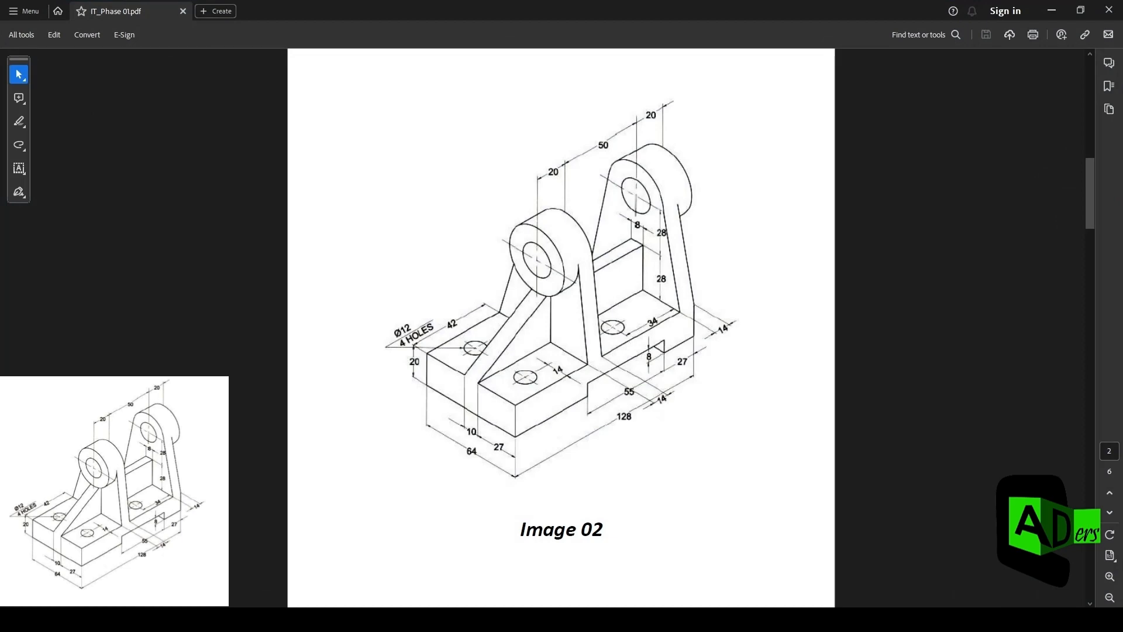
left_click(552, 619)
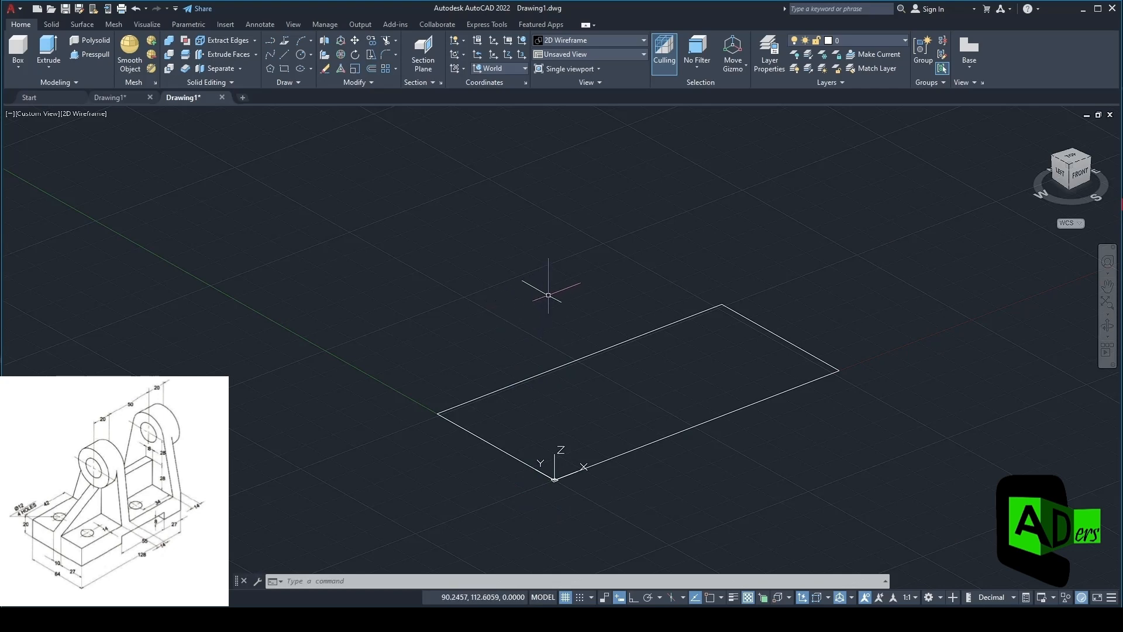
left_click(51, 51)
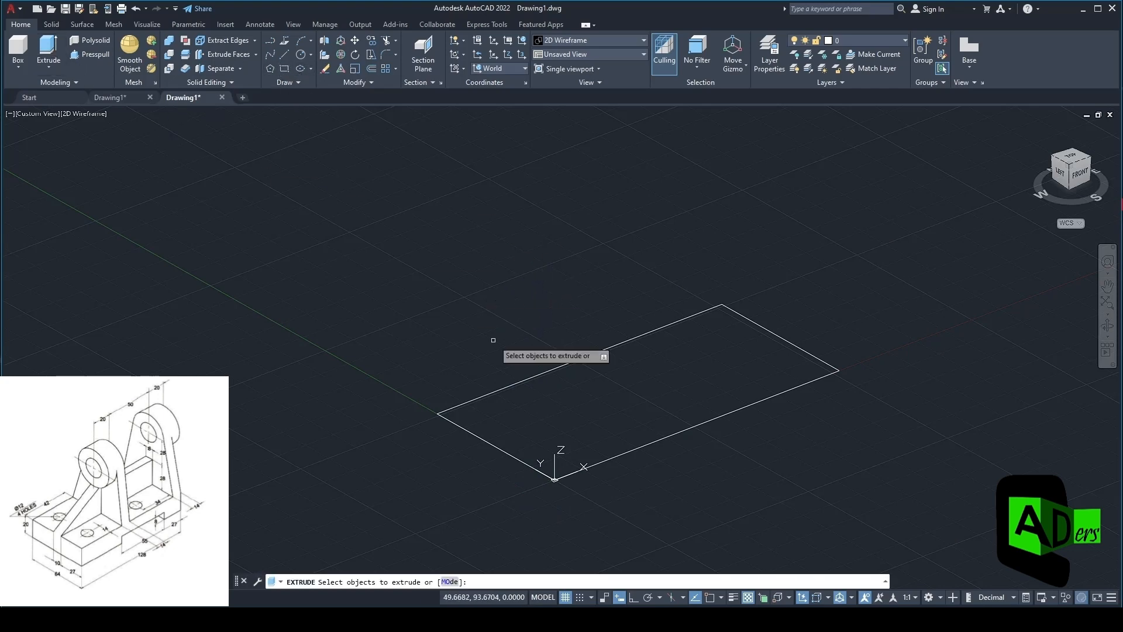
left_click(552, 619)
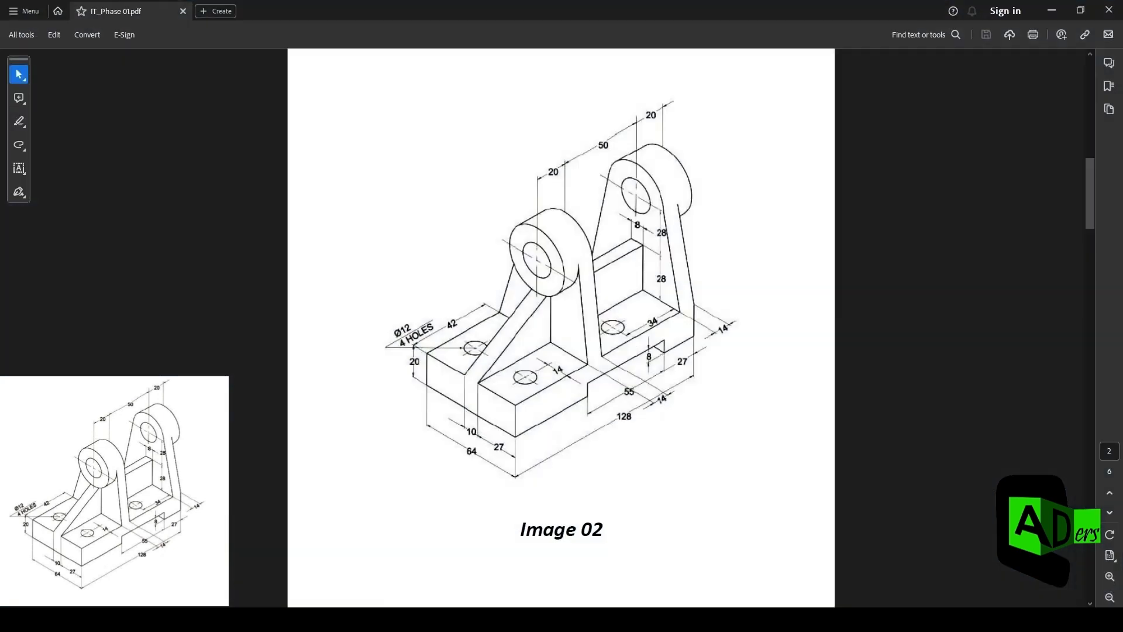
left_click(580, 619)
left_click(601, 353)
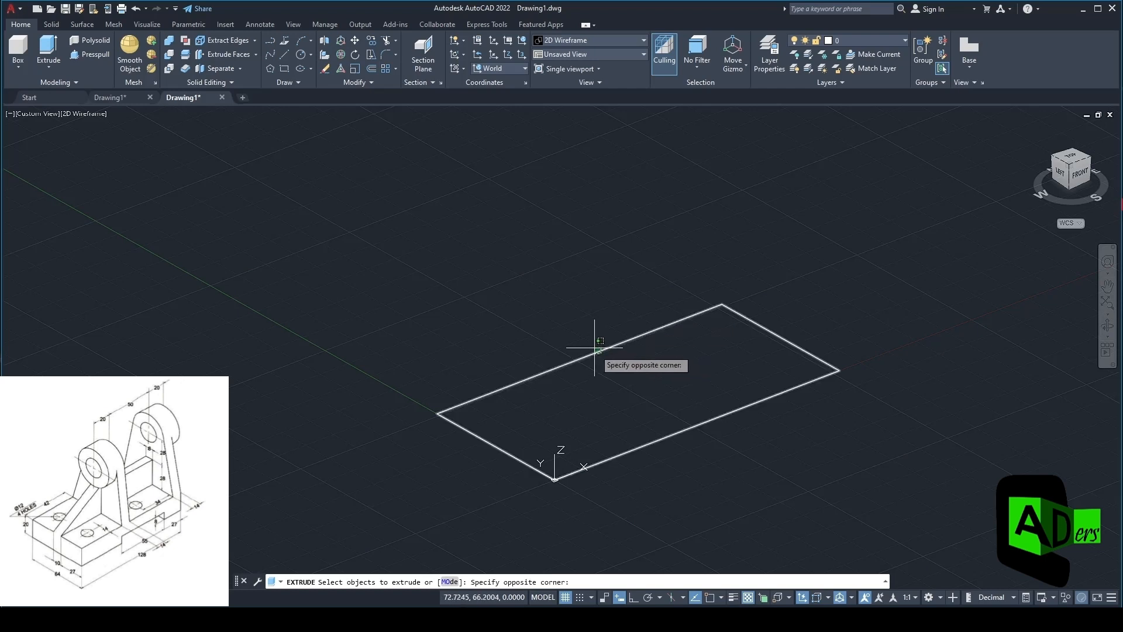
left_click(594, 347)
key("Return")
type("20")
key("Return")
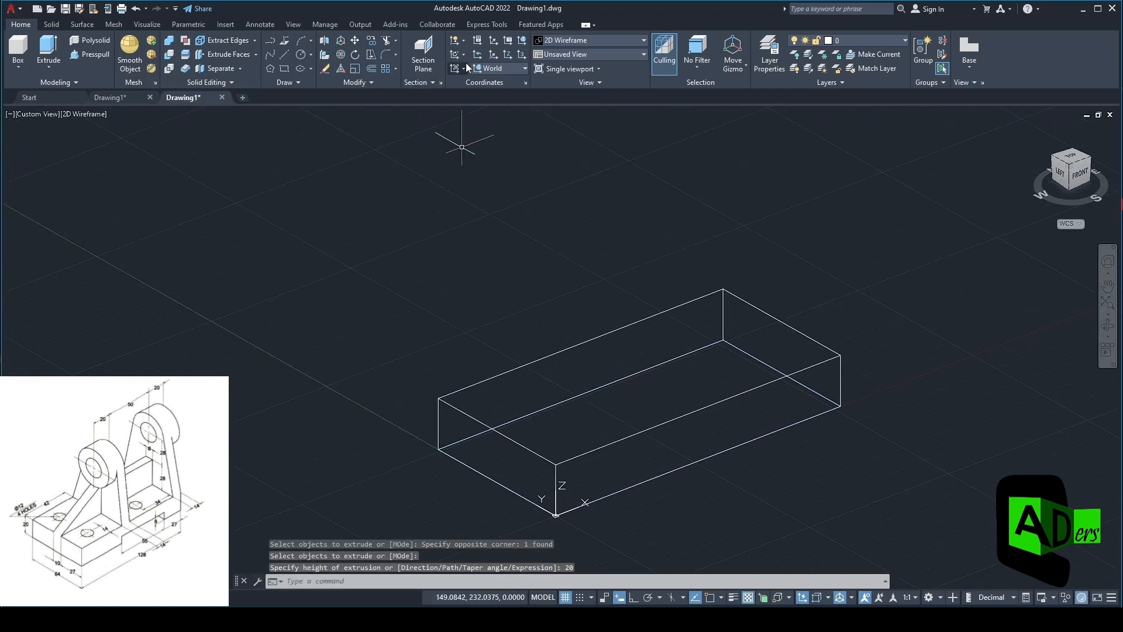
Set the UCS to Right and draw a circle of radius 24 centred 56 above the midpoint of the base's top end edge
left_click(499, 69)
left_click(504, 135)
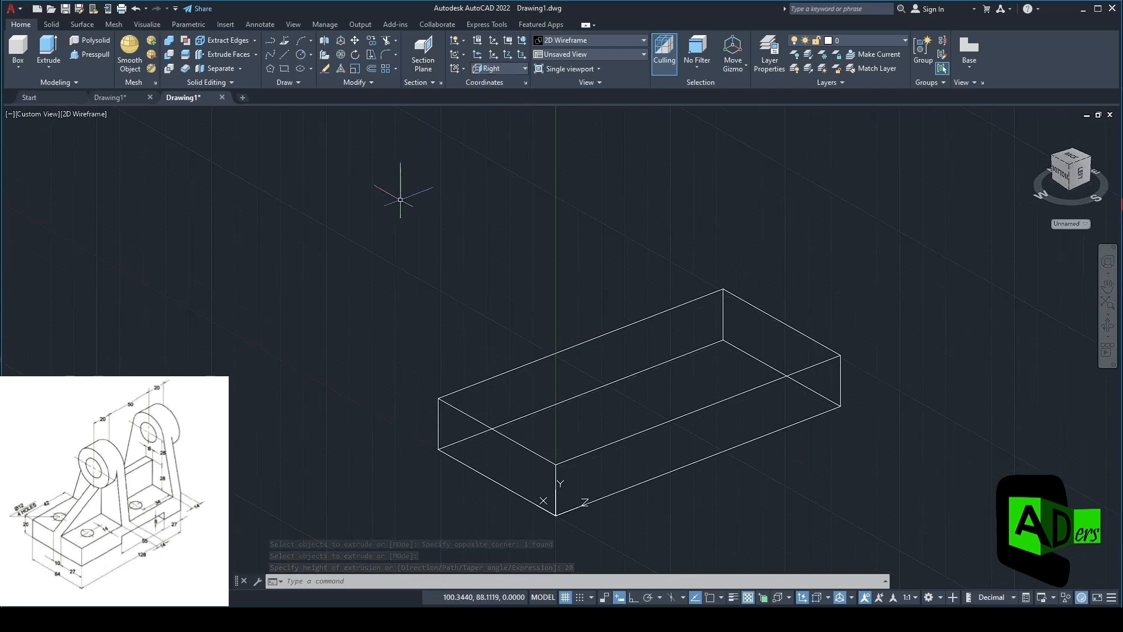
left_click(301, 54)
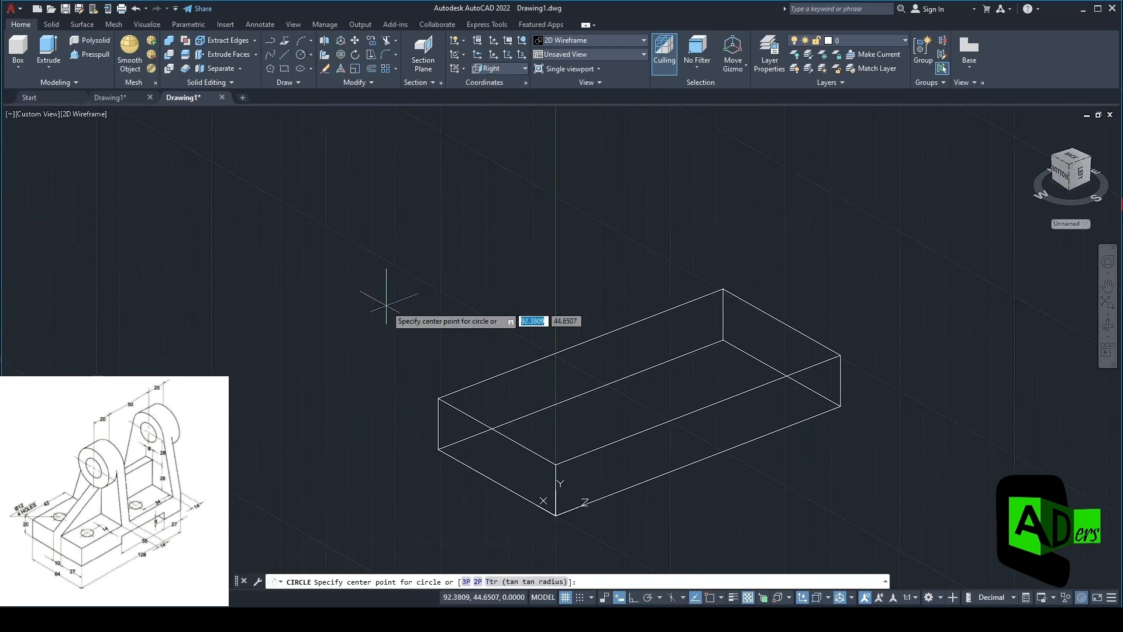
type("tk")
key("Return")
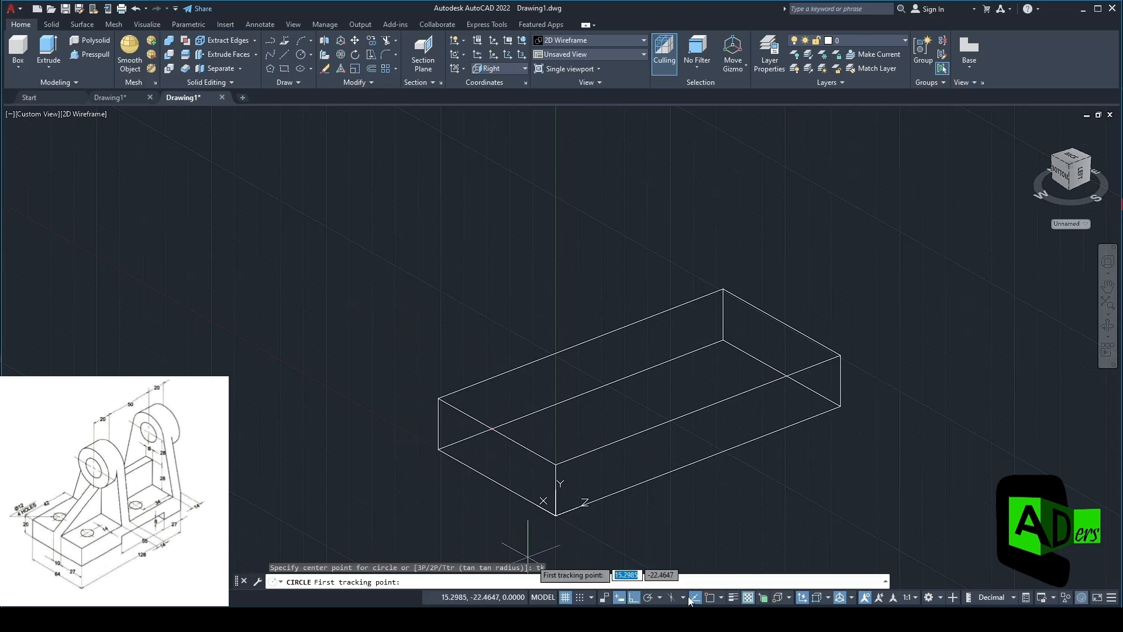
left_click(711, 597)
left_click(721, 598)
left_click(722, 598)
left_click(498, 432)
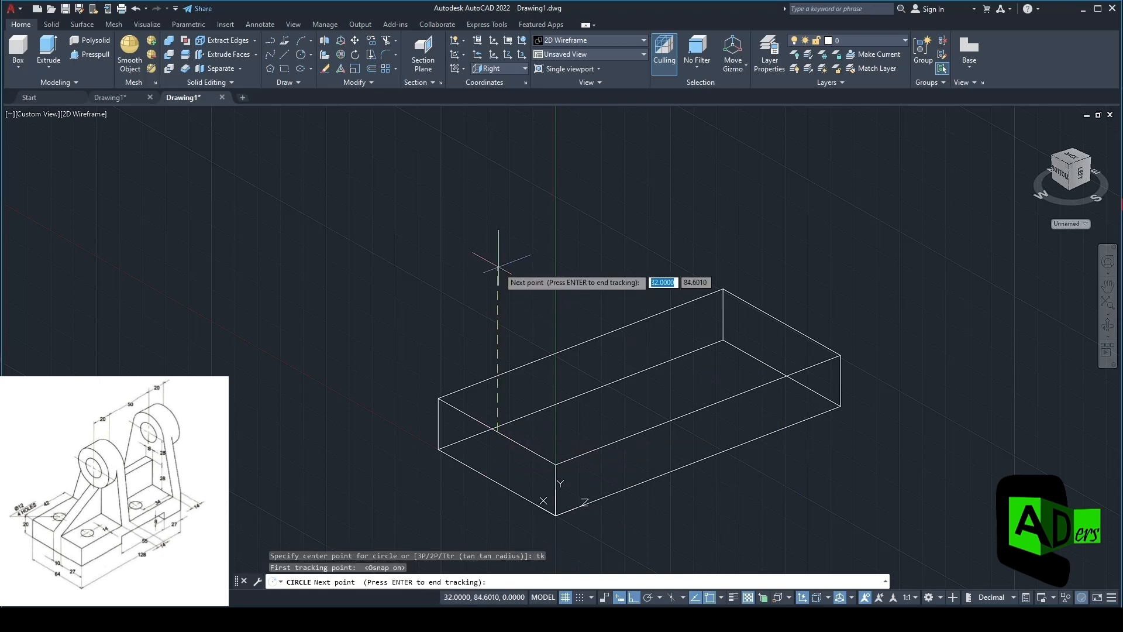
key("Return")
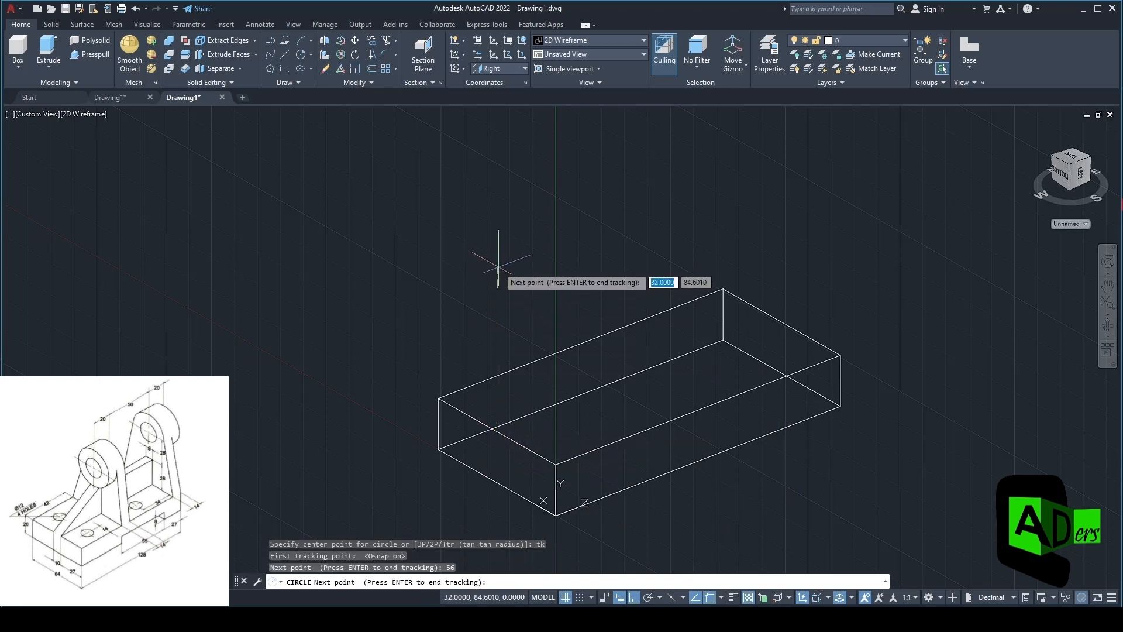
key("Return")
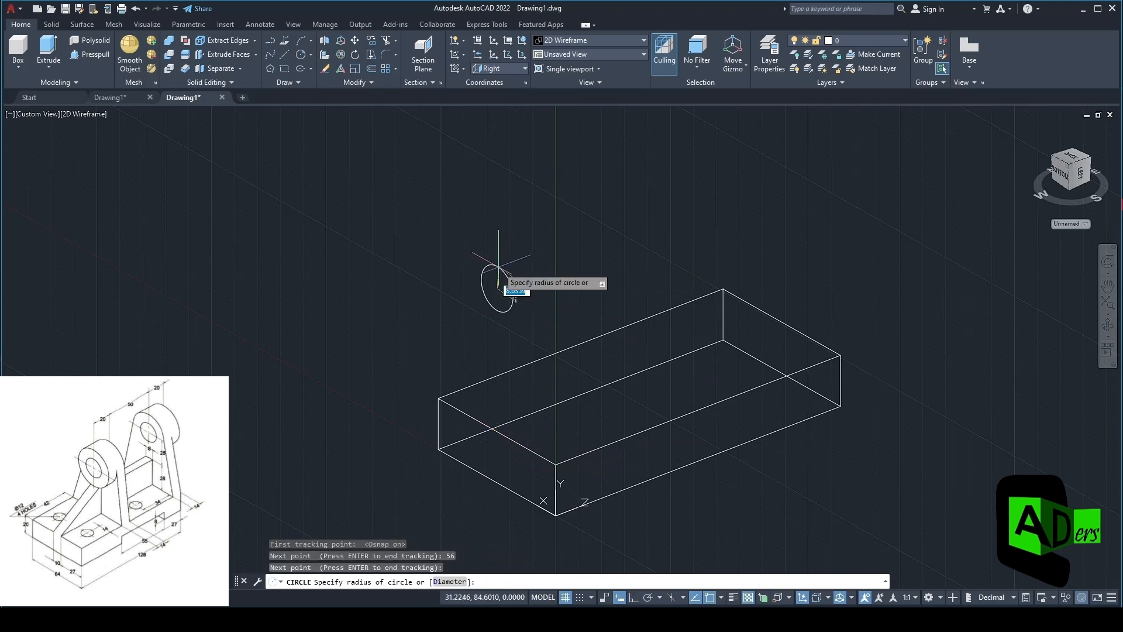
type("24")
key("Return")
Draw two lines tangent to the circle, one from each corner of the base's top end edge
middle_click_drag(499, 267, 509, 243, "shift")
left_click(284, 55)
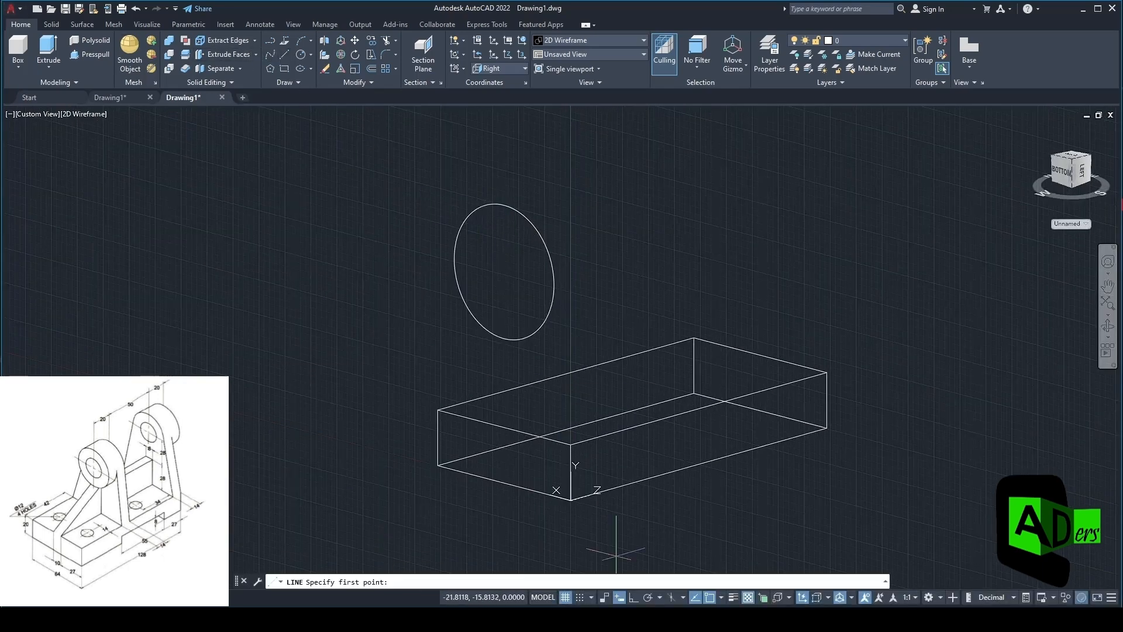
left_click(723, 596)
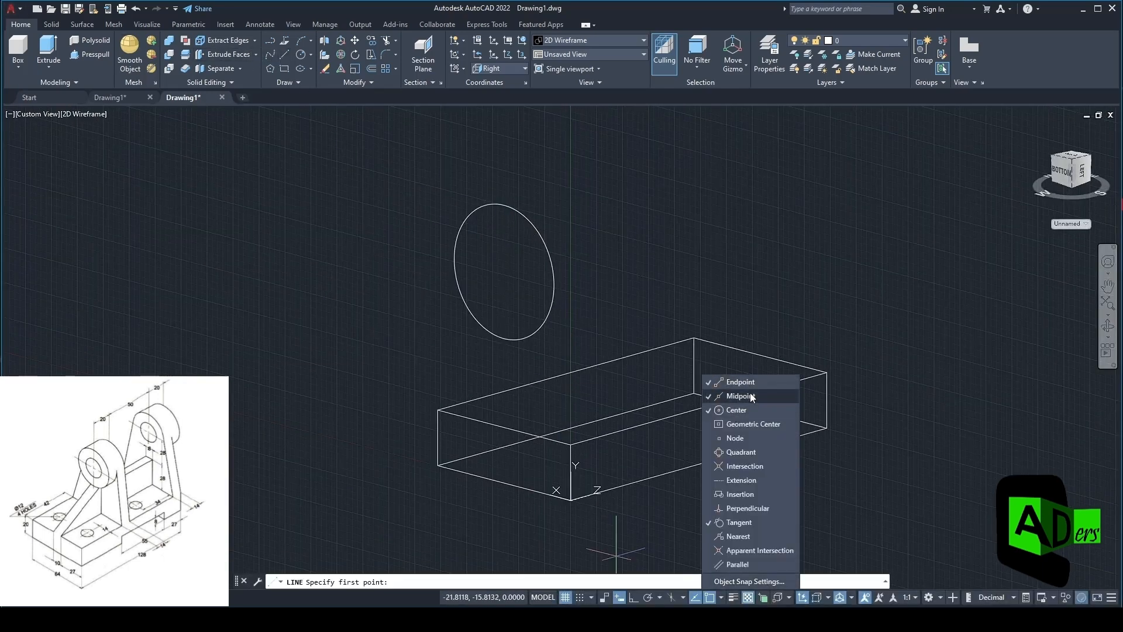
left_click(901, 508)
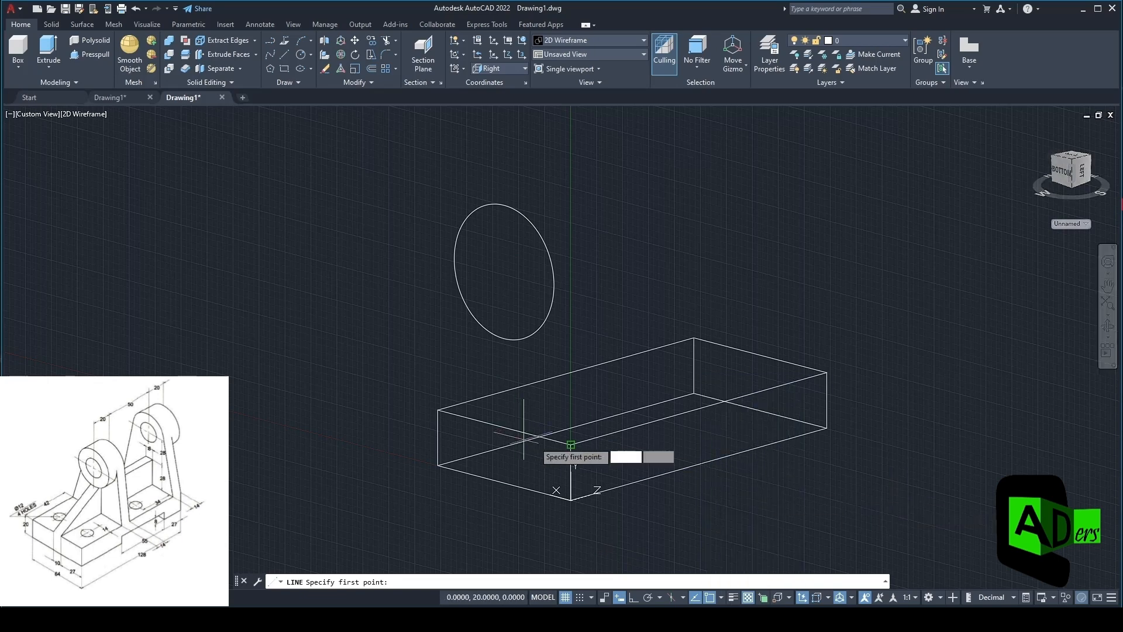
left_click(571, 446)
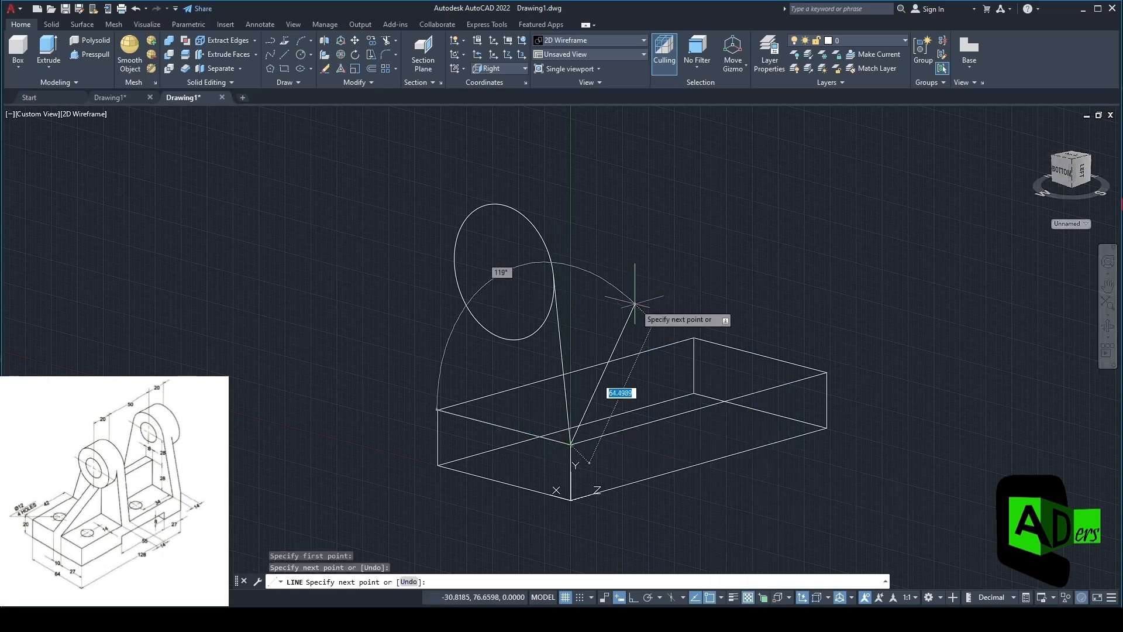
key("Return")
key("Return")
left_click(452, 258)
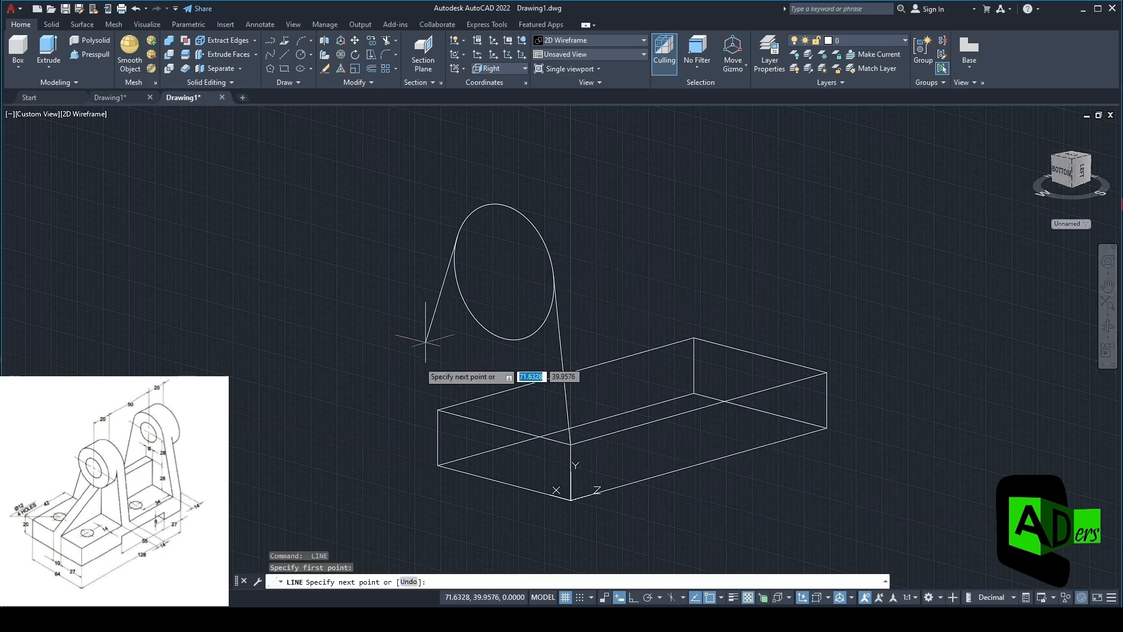
key("Escape")
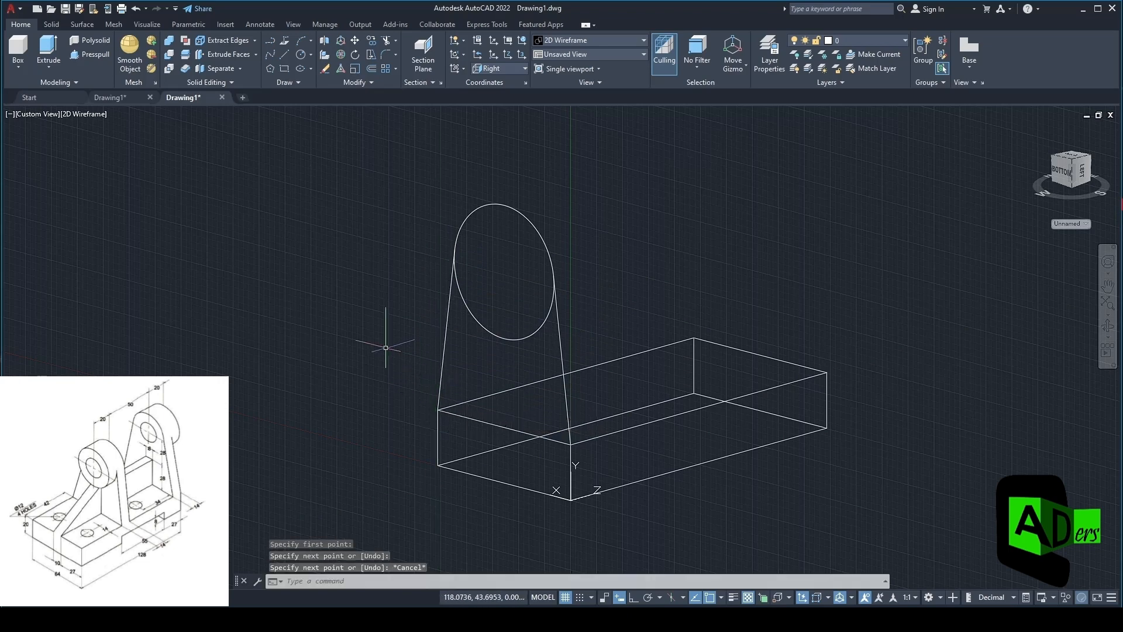
Trim away the lower arc of the circle between the two tangent lines
left_click(387, 42)
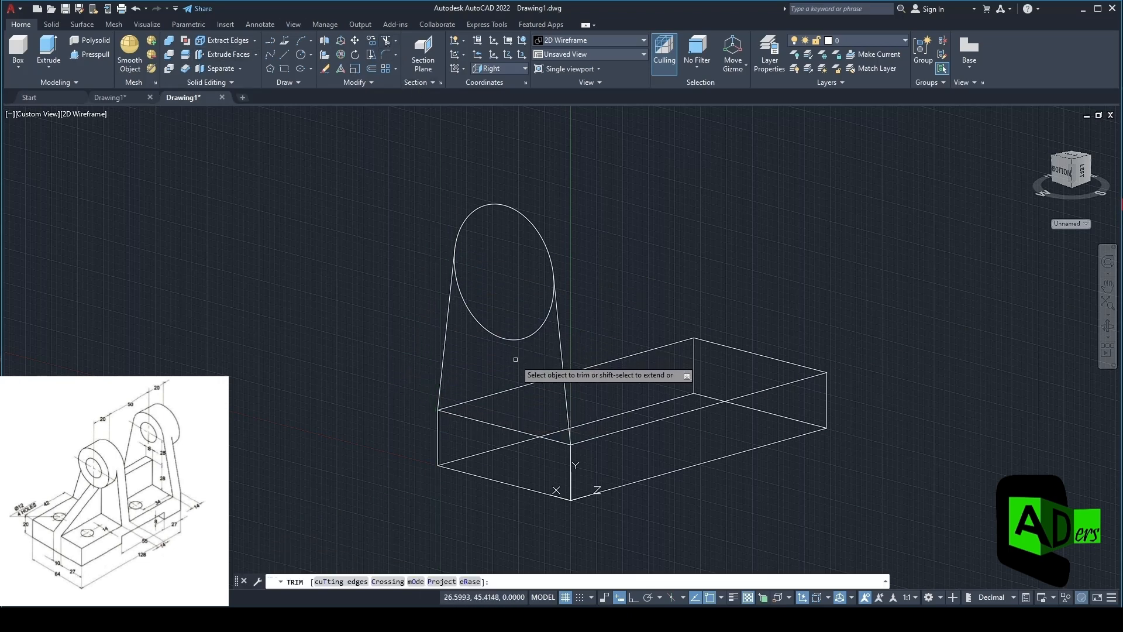
left_click_drag(515, 358, 515, 300)
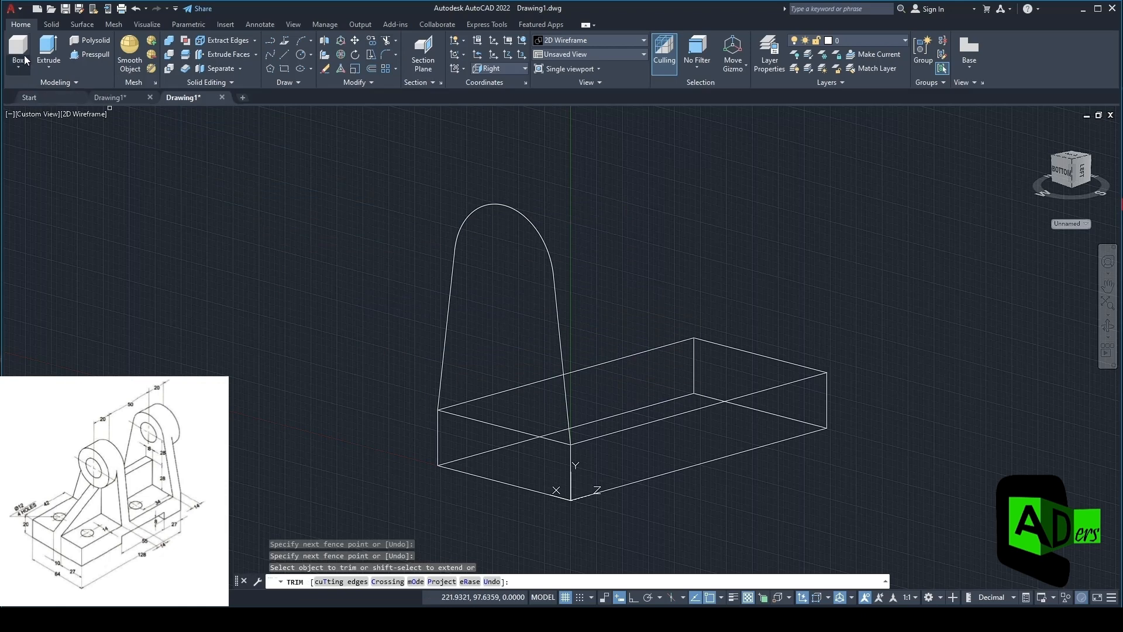
left_click(55, 54)
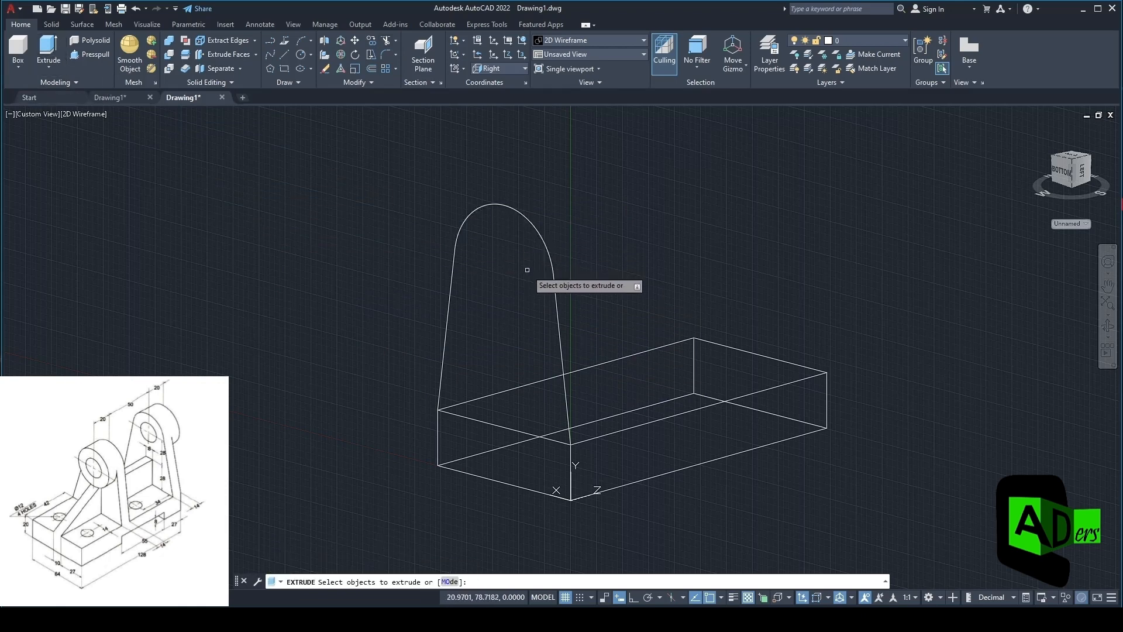
key("Escape")
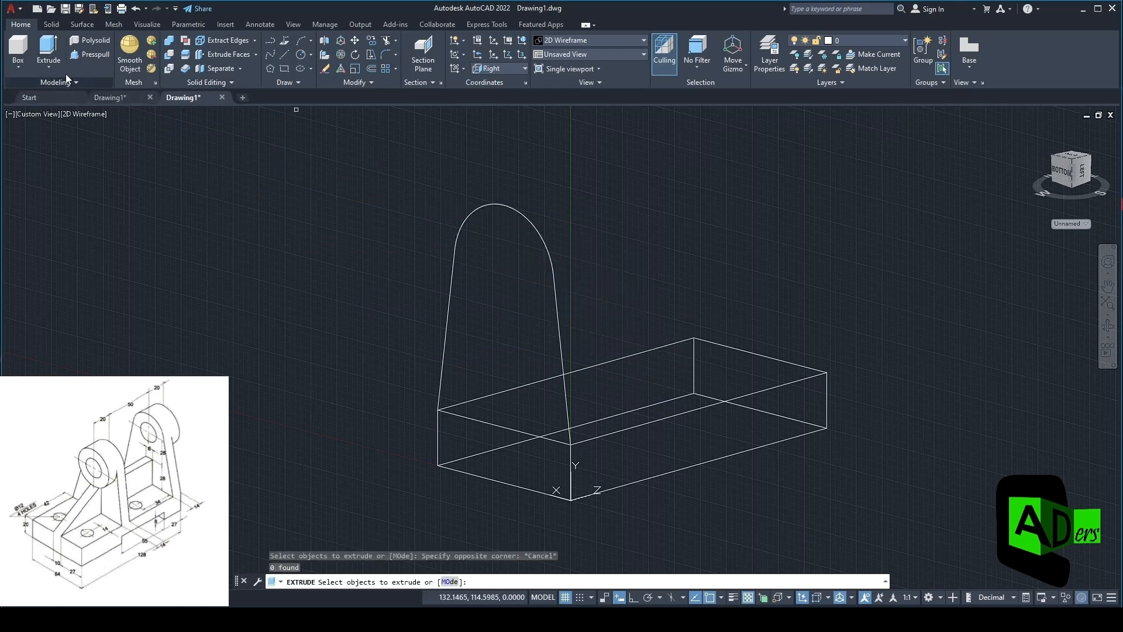
Close the upright profile with a line along the base's top end edge, between the lower ends of the tangent lines
left_click(284, 54)
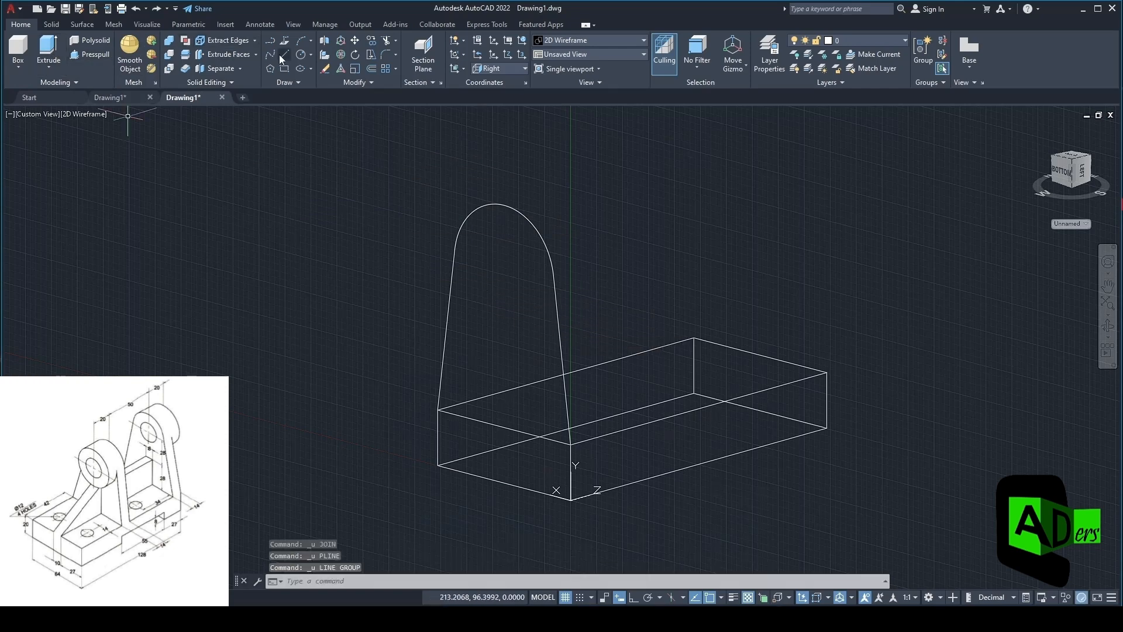
left_click(570, 445)
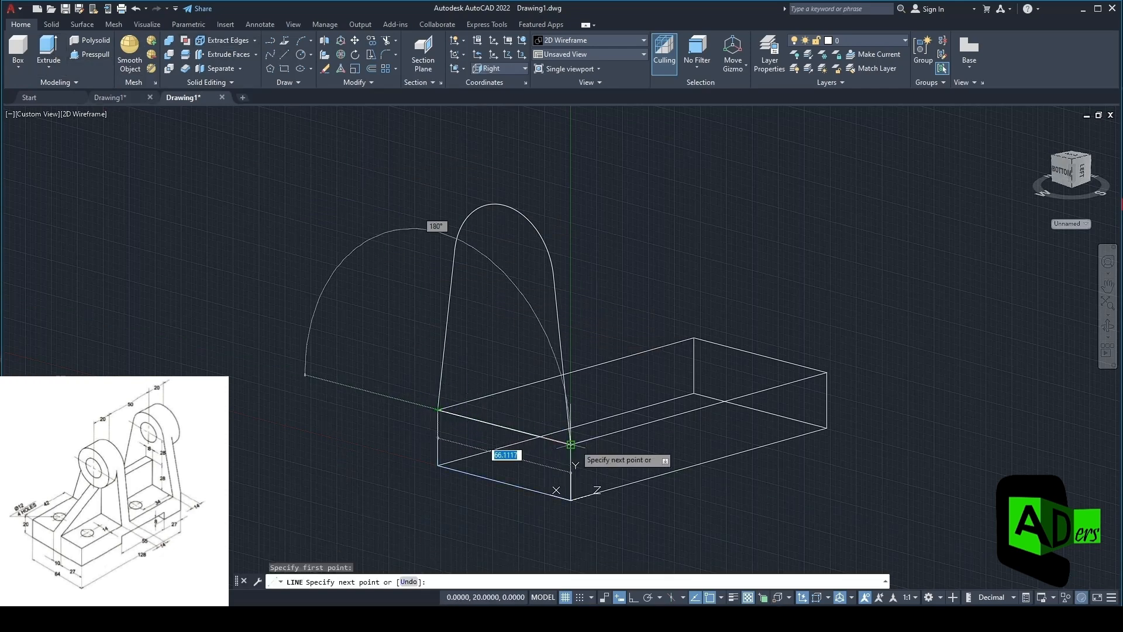
key("Escape")
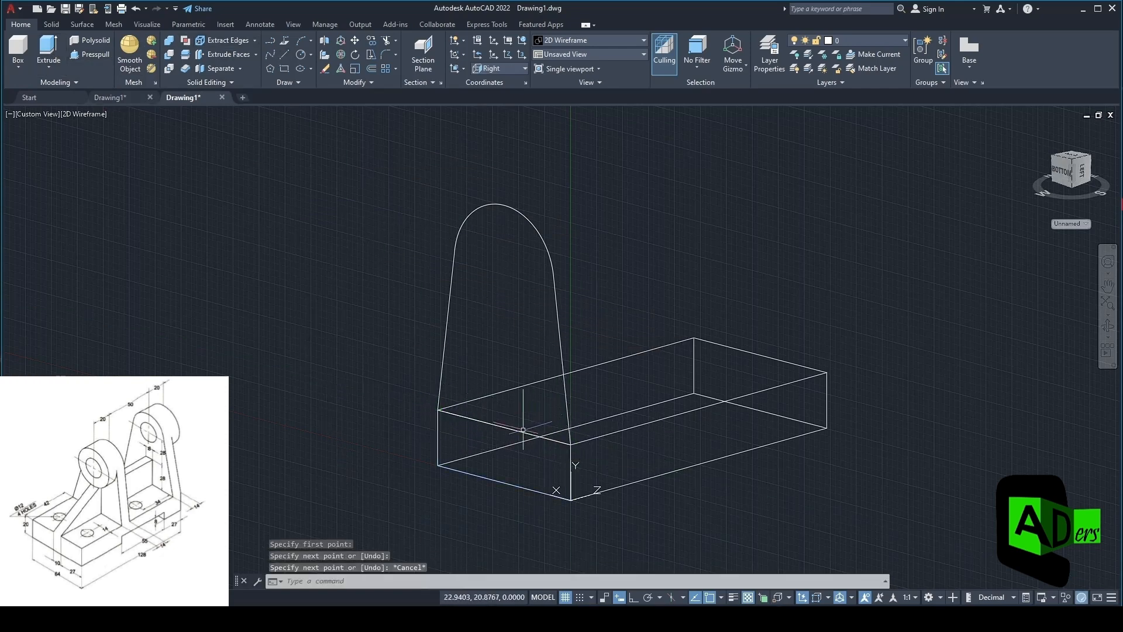
Join the bottom line, both tangent lines and the top arc of the upright profile into one closed polyline
left_click(523, 432)
left_click(448, 333)
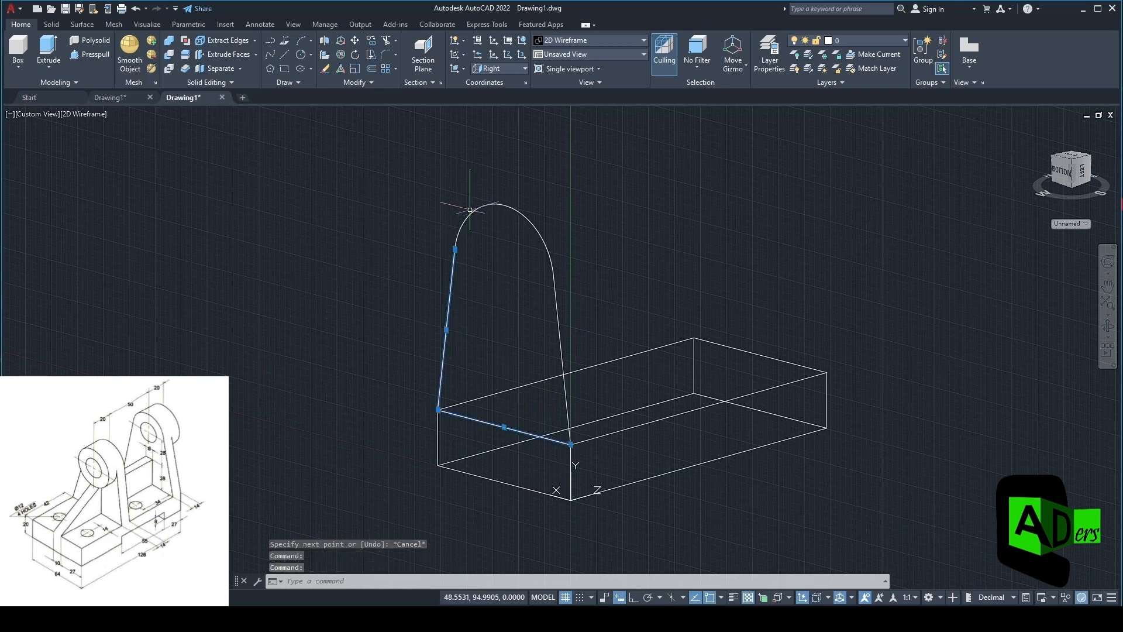
left_click(470, 211)
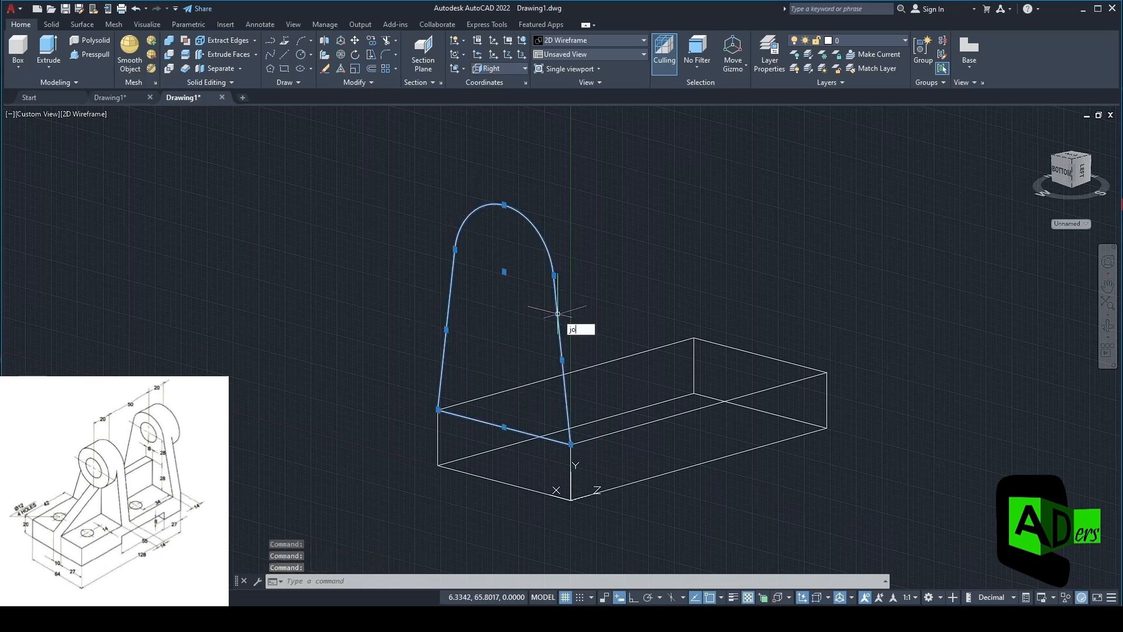
type("JOIN")
key("Return")
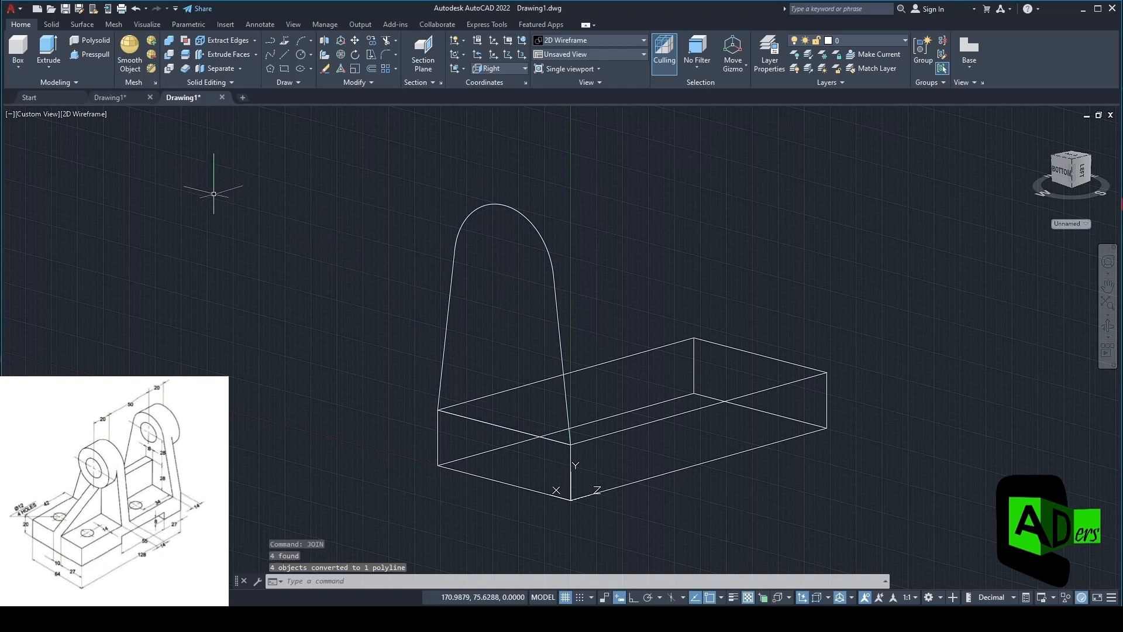
Extrude the joined upright profile 14 inward over the base
left_click(49, 51)
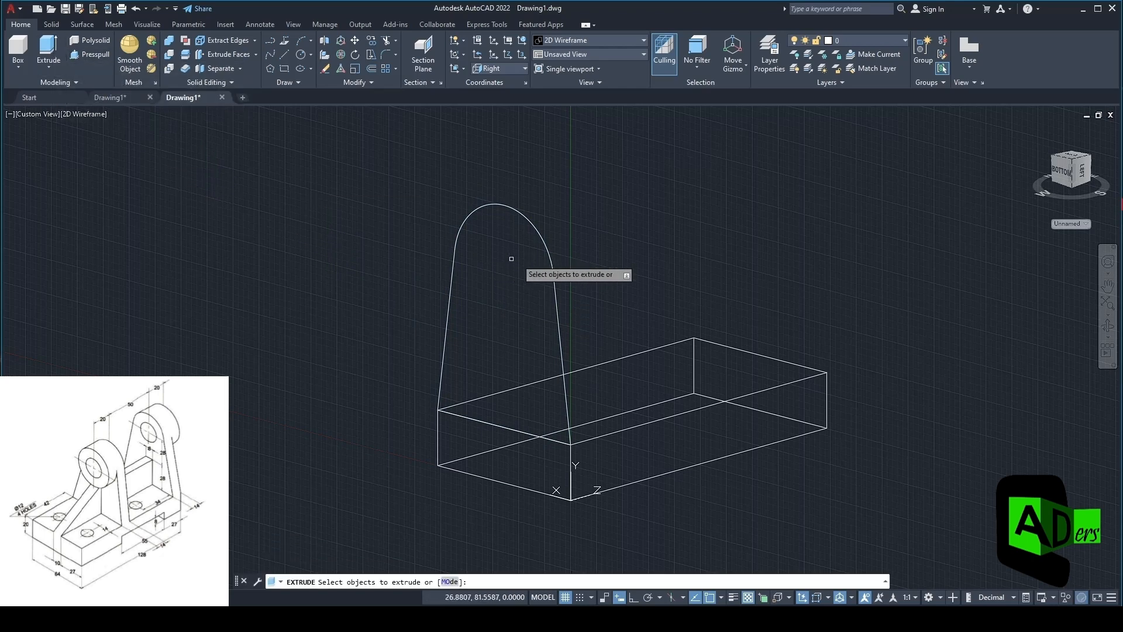
left_click(551, 264)
key("Return")
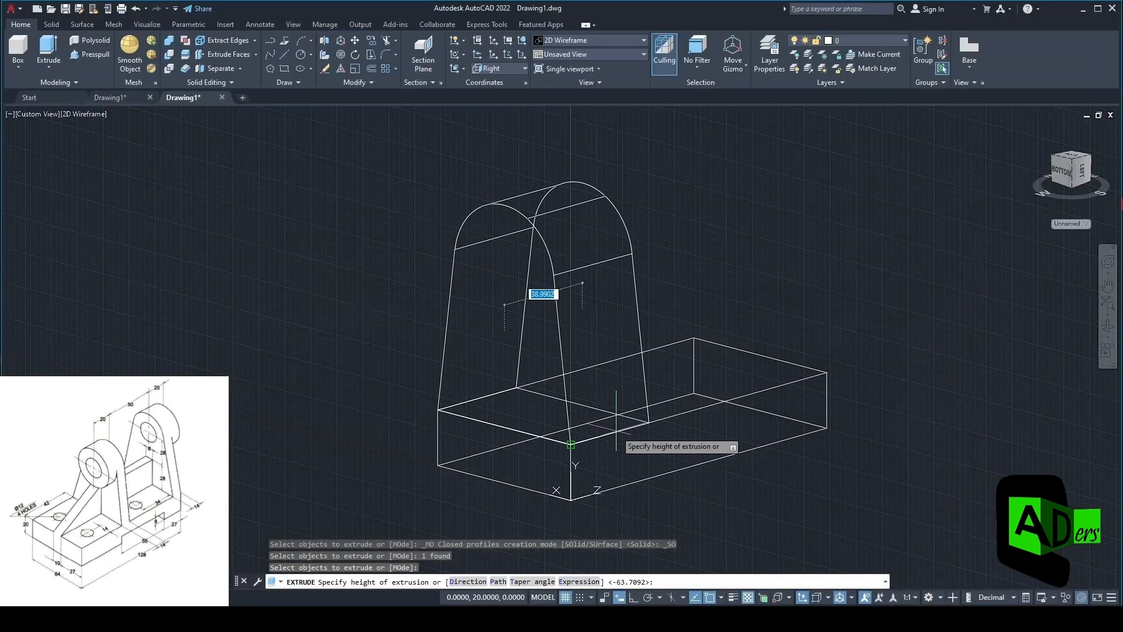
type("14")
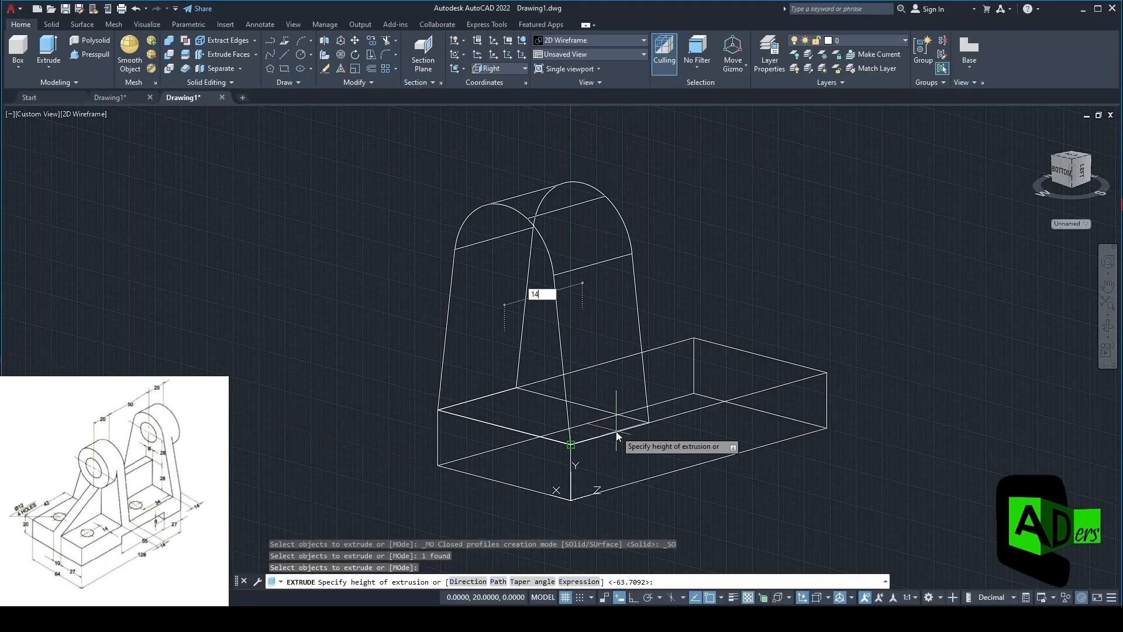
key("Return")
Align the UCS to the inner face of the extruded upright
middle_click_drag(842, 276, 669, 281, "shift")
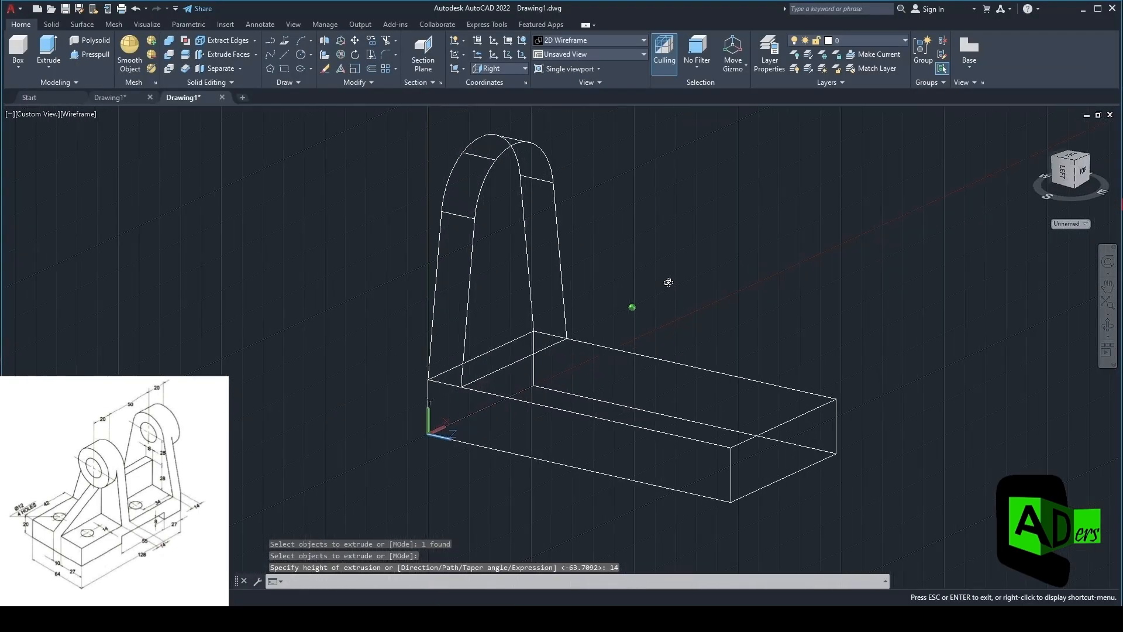
left_click(462, 134)
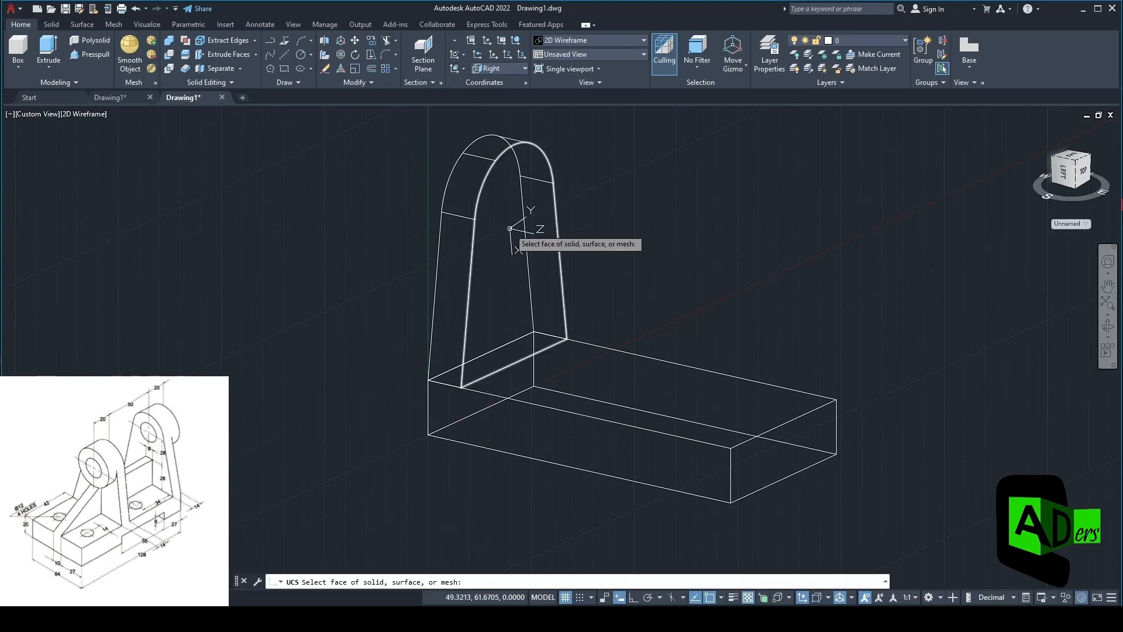
left_click(510, 228)
key("Return")
Draw a circle of radius 24 on the upright's inner face, centred on its rounded top
middle_click_drag(396, 187, 459, 278, "shift")
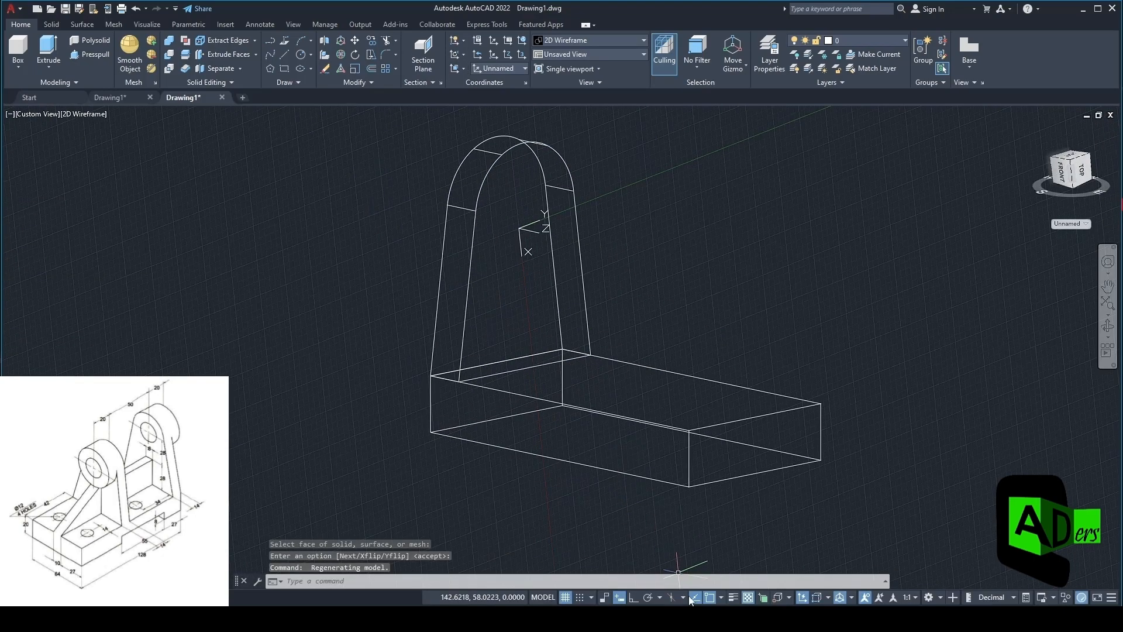
left_click(720, 597)
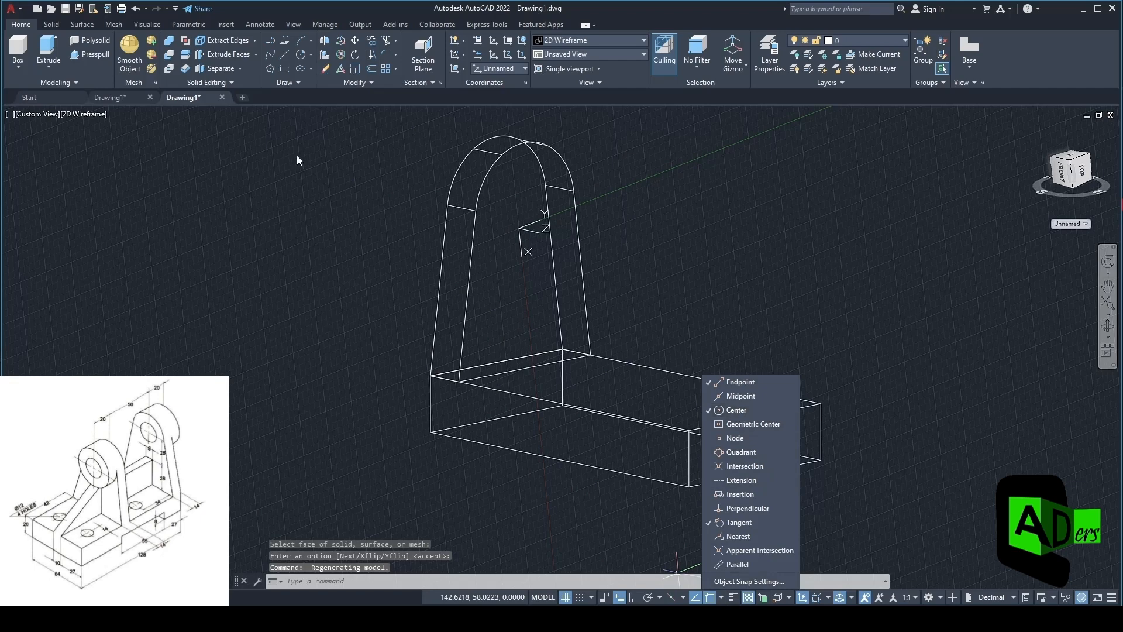
left_click(300, 54)
left_click(300, 54)
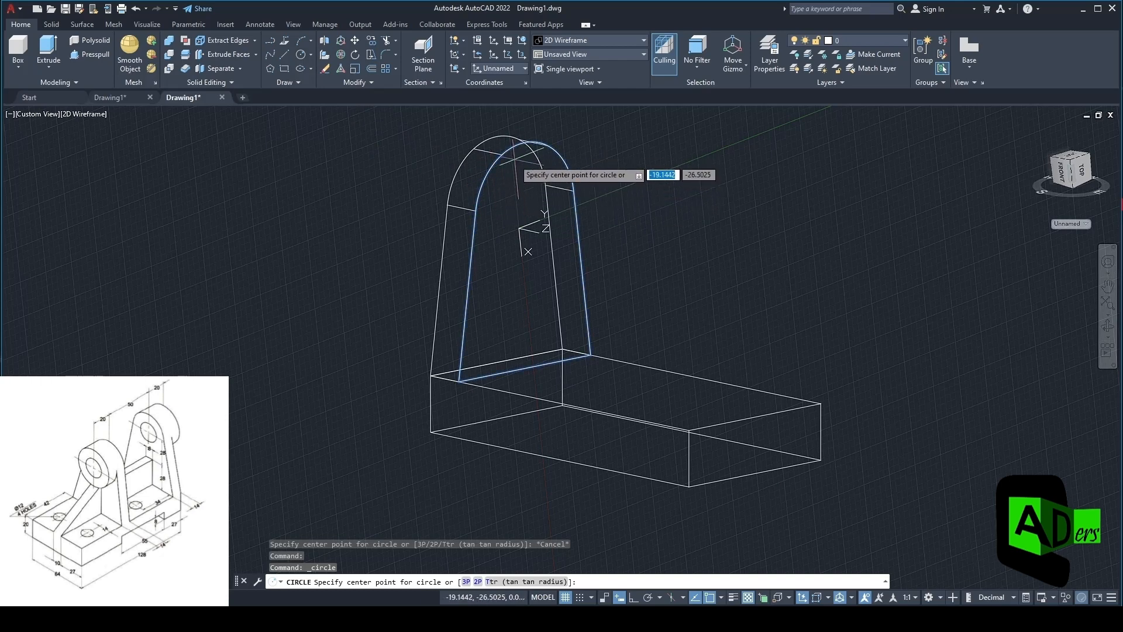
left_click(524, 210)
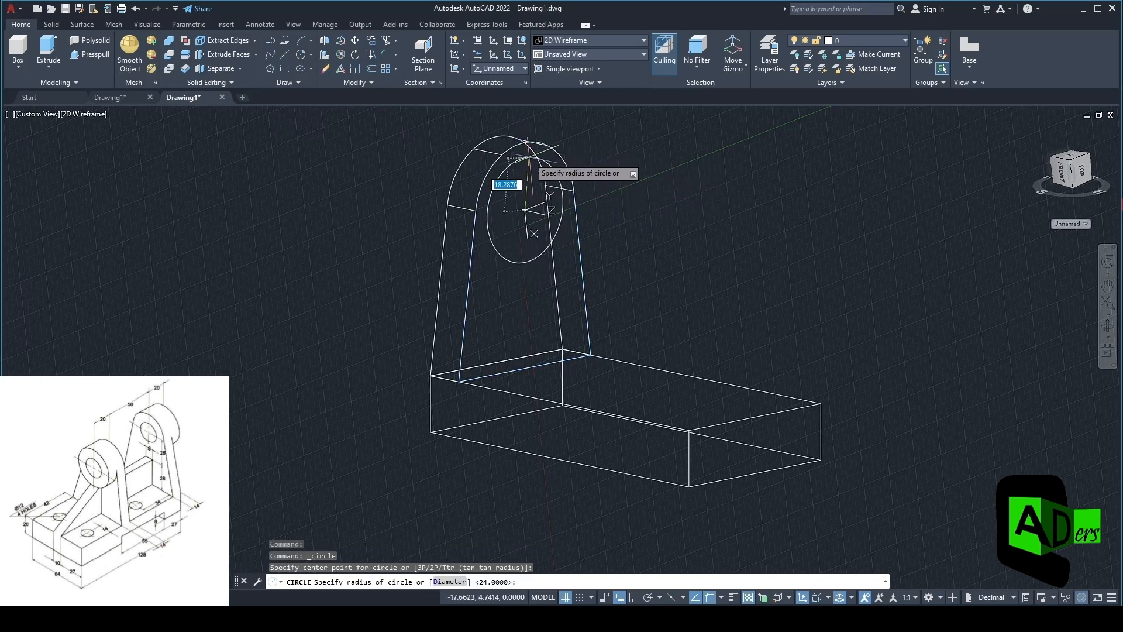
type("24")
key("Return")
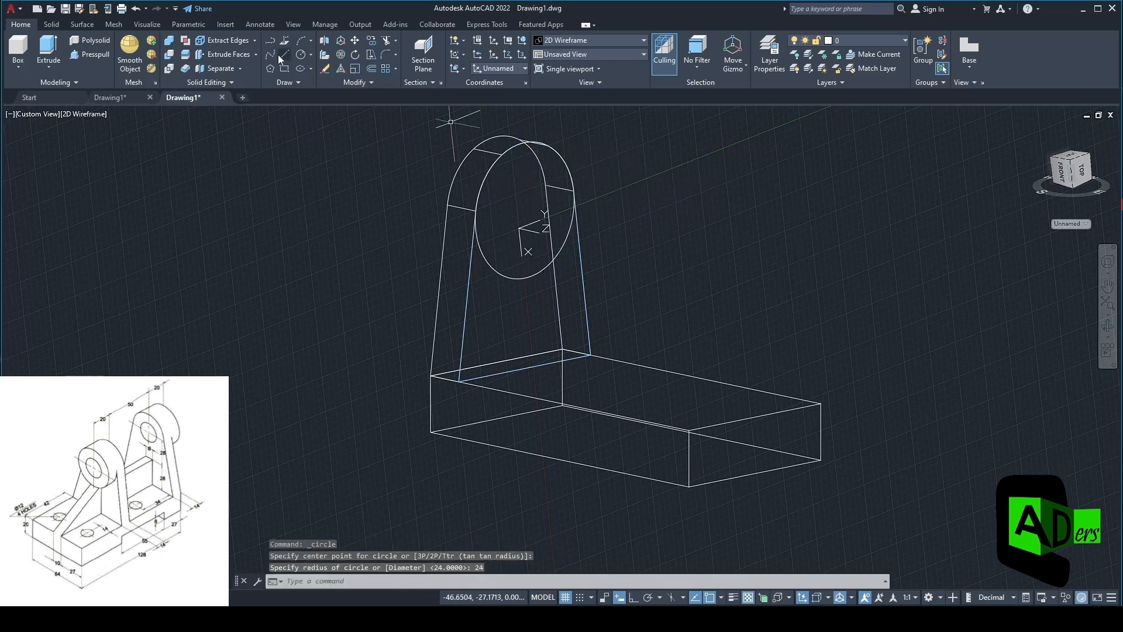
Extrude the radius 24 circle 20 back through the upright and out past its outer face to form the boss
left_click(55, 48)
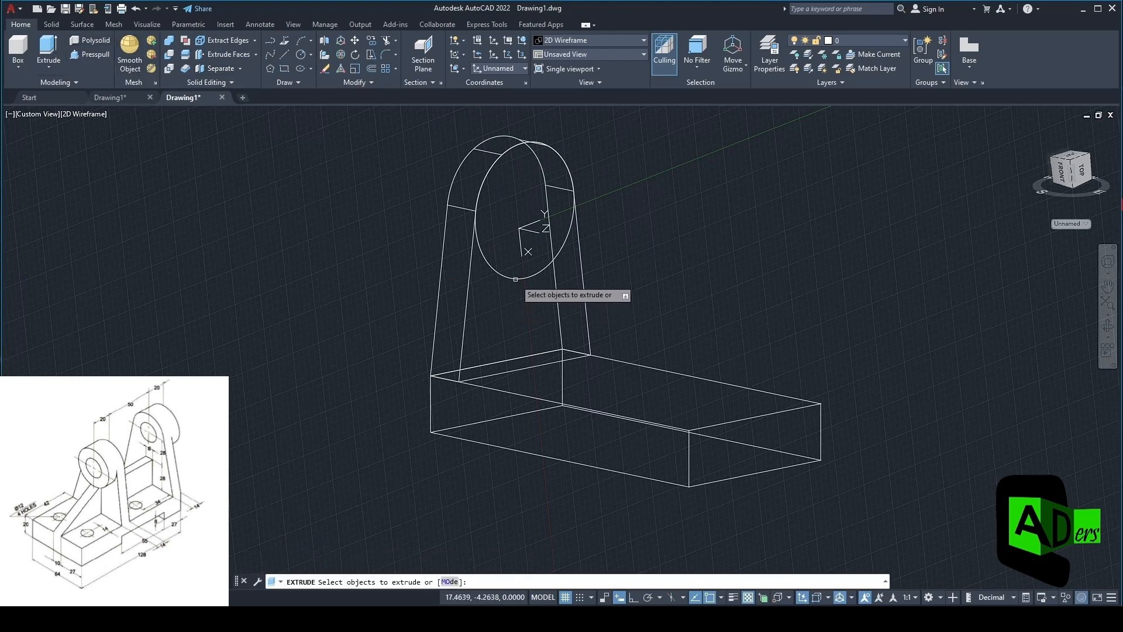
left_click(515, 278)
key("Return")
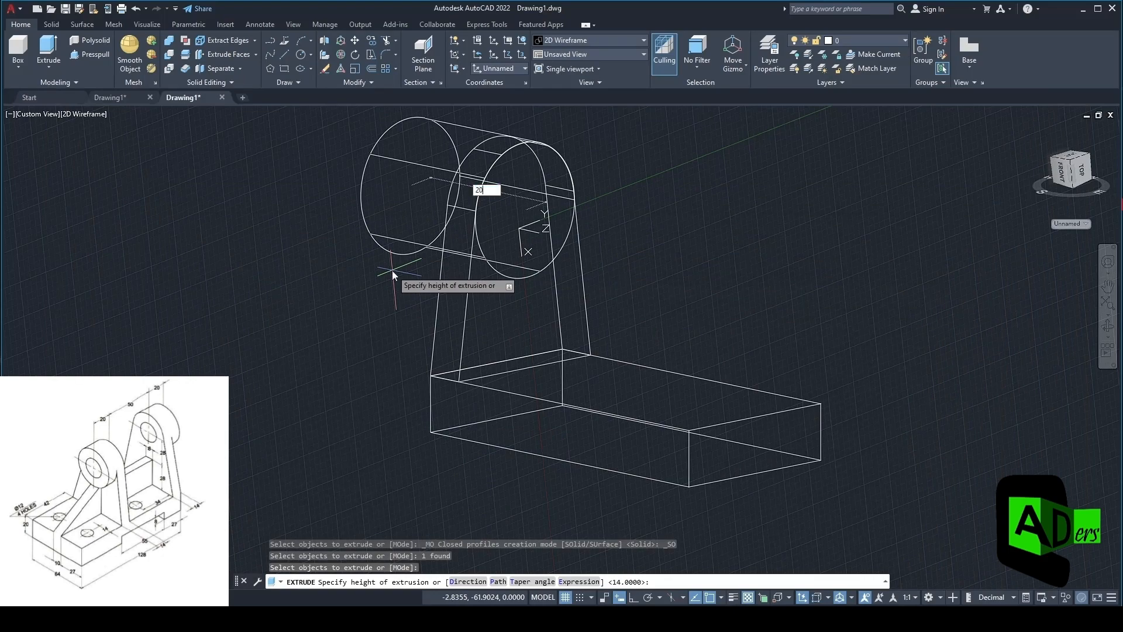
key("Return")
Draw a circle of radius 12 on the upright's inner face, concentric with the boss
left_click(300, 55)
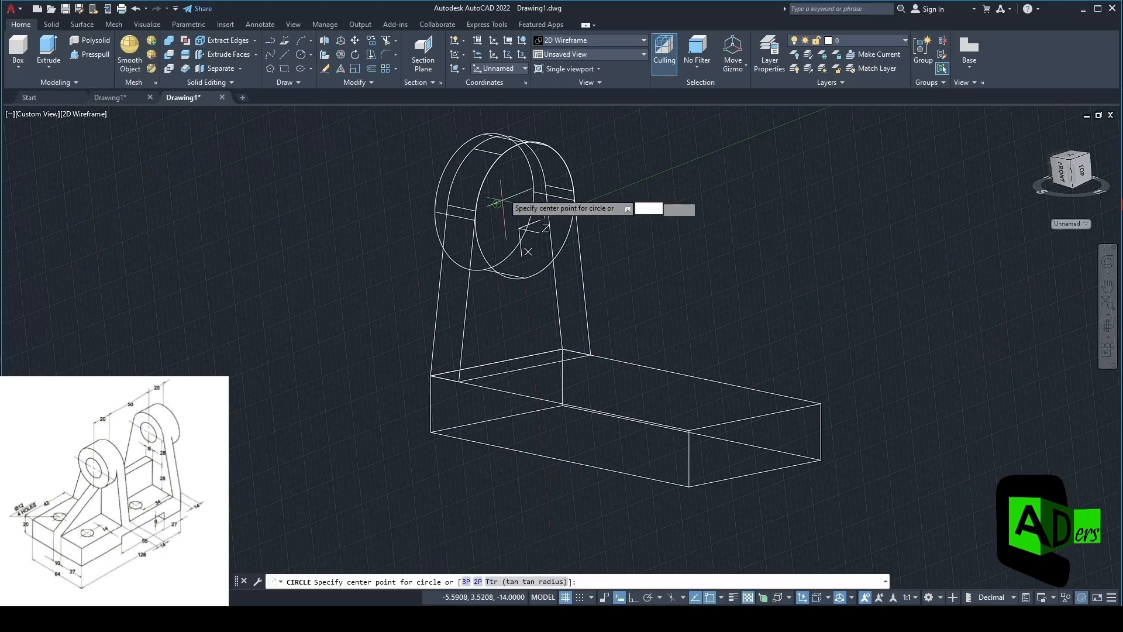
left_click(540, 268)
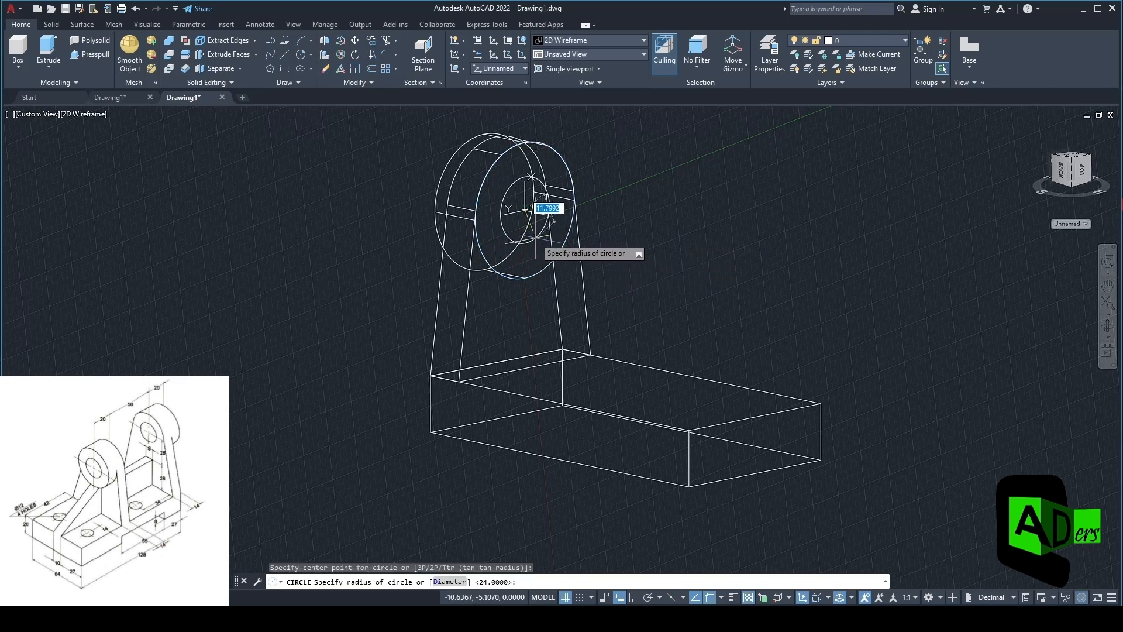
type("12")
key("Return")
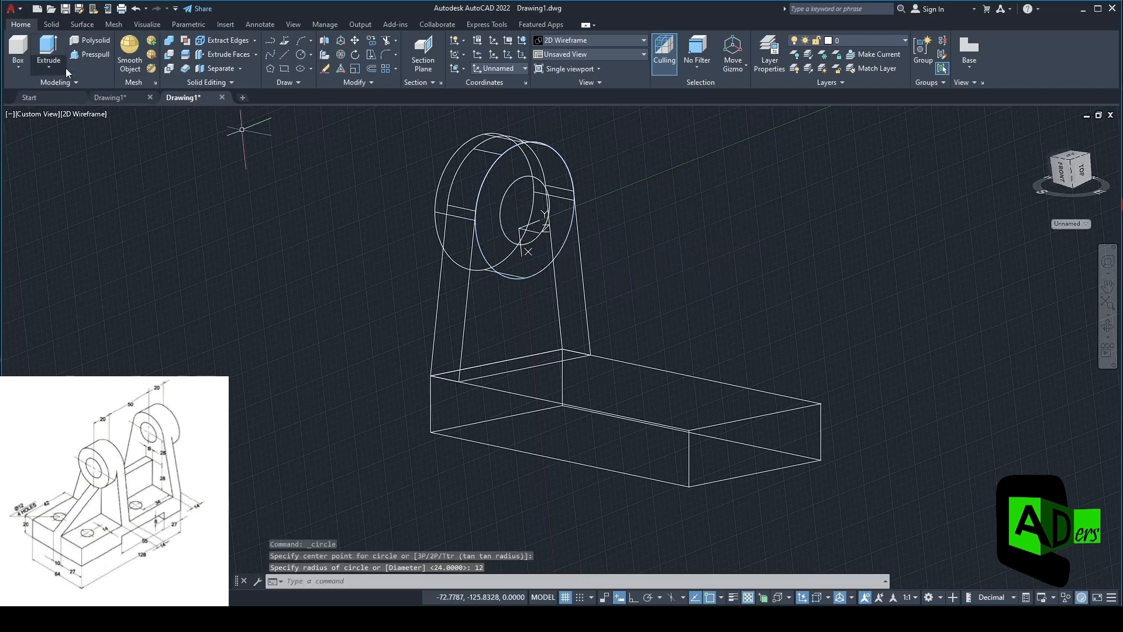
Press-pull the area of the radius 12 circle back through the upright and boss
left_click(85, 54)
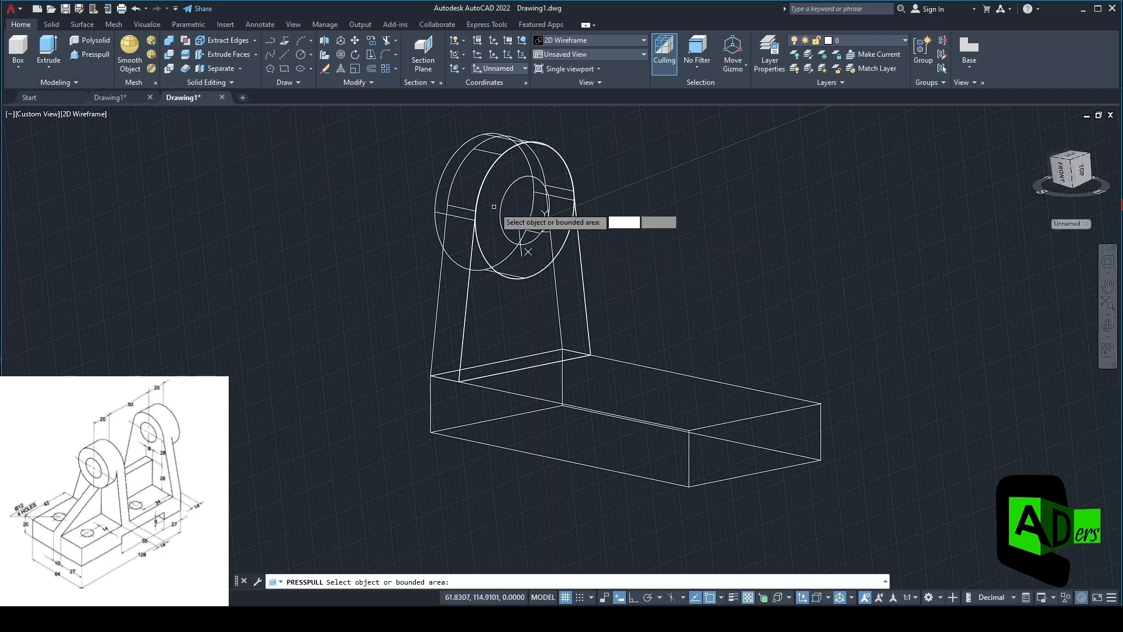
left_click(529, 252)
left_click(410, 183)
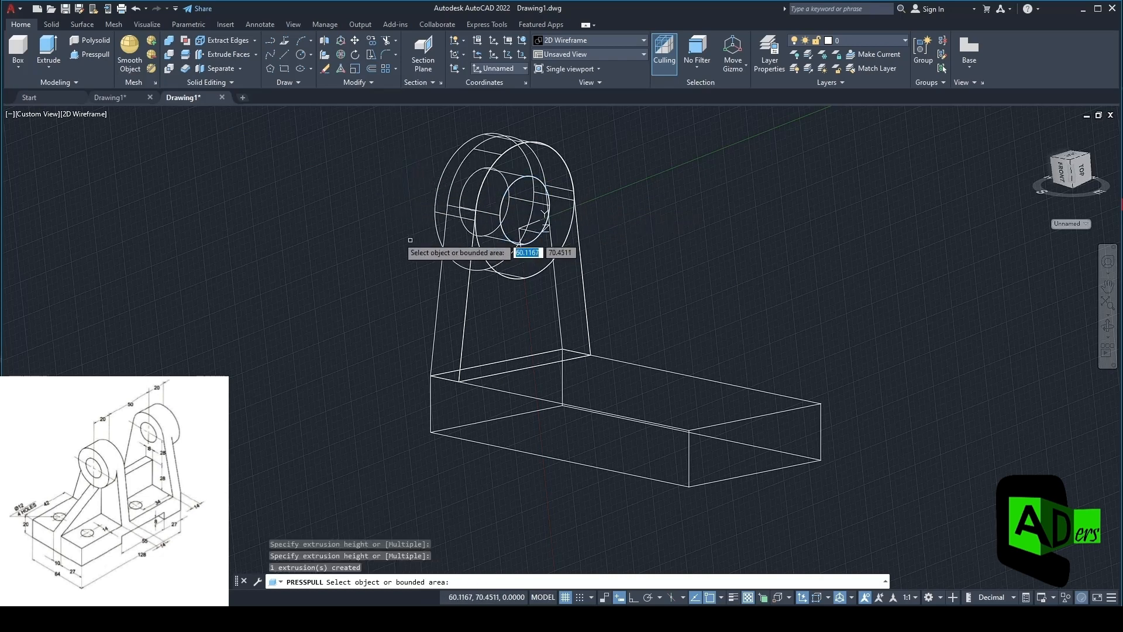
key("Return")
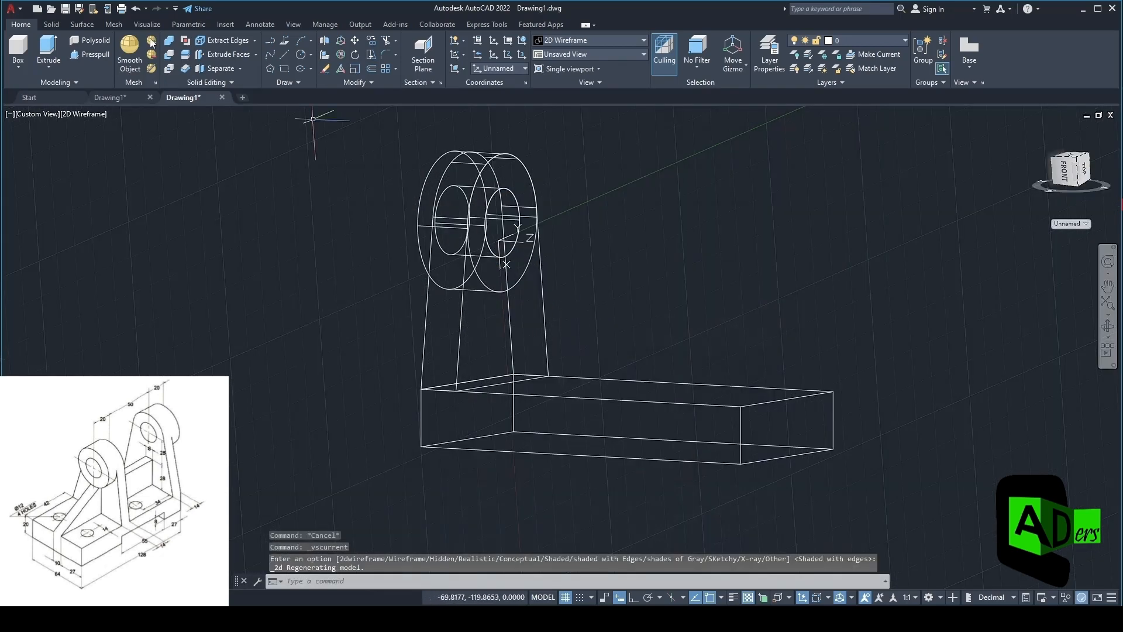
Set the visual style to Shaded with edges and press-pull the remaining material inside the radius 12 circle out through the boss
left_click(84, 113)
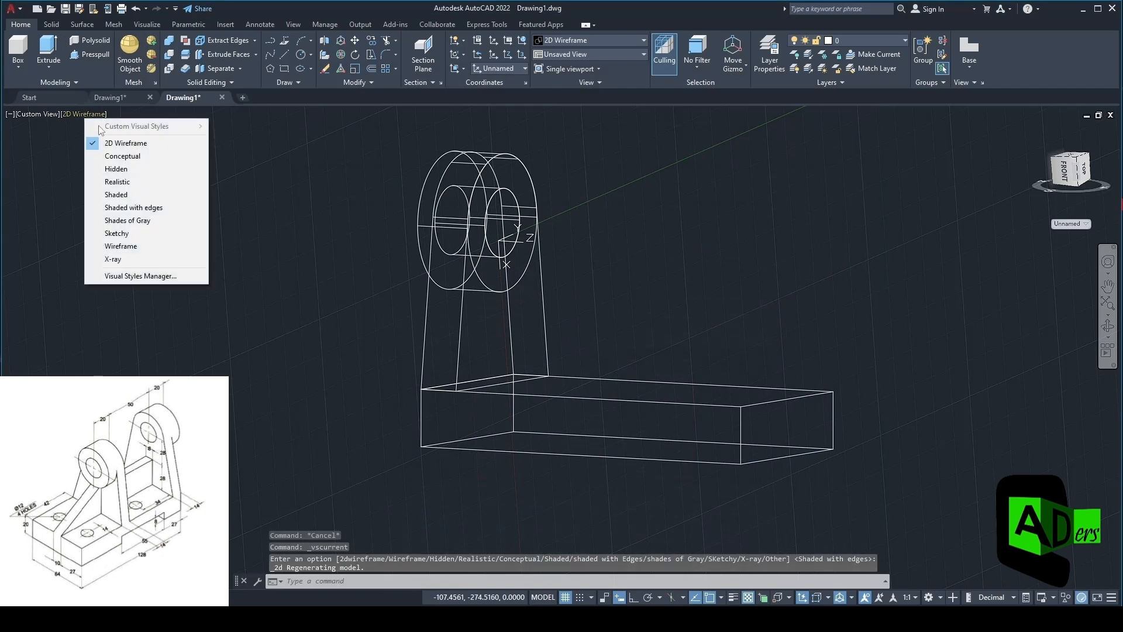
left_click(126, 208)
left_click(95, 52)
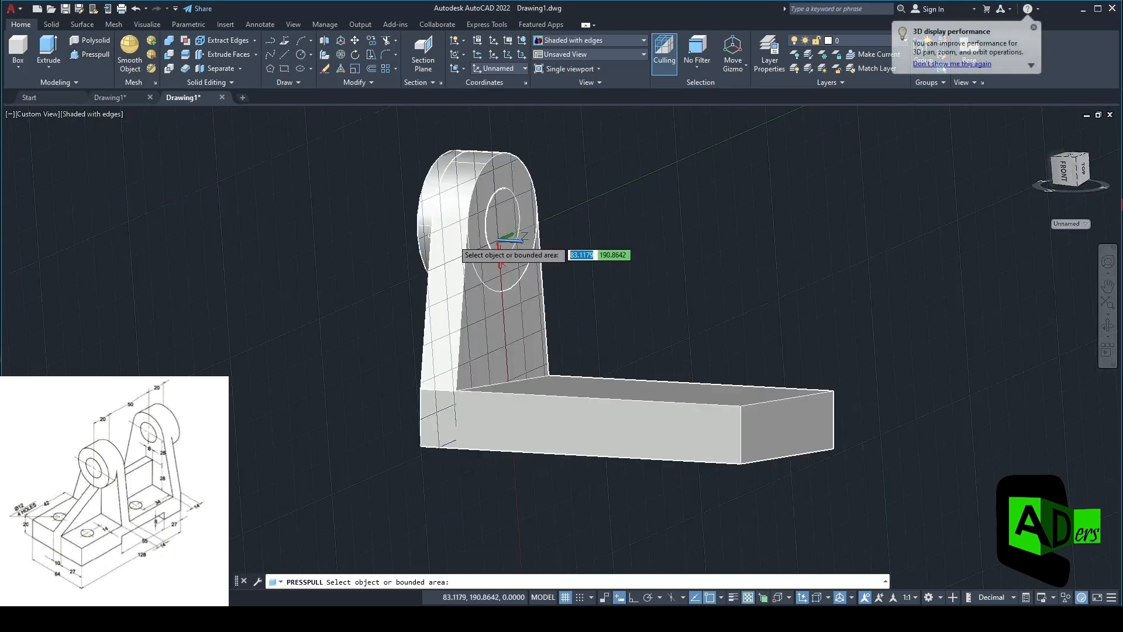
left_click(499, 203)
left_click(379, 218)
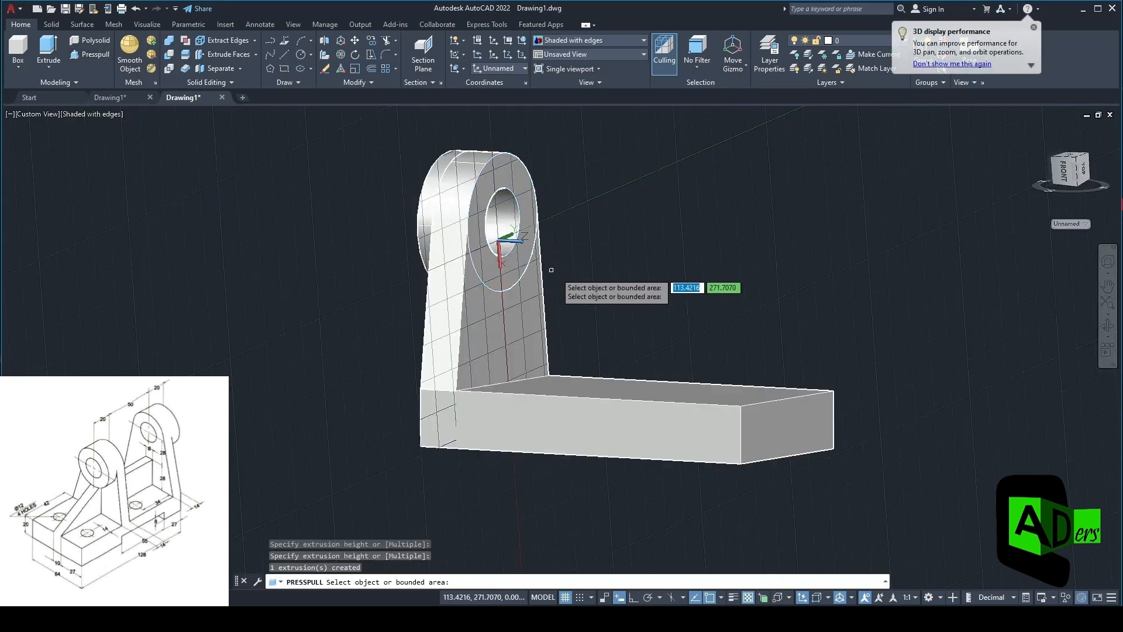
middle_click_drag(647, 306, 658, 376, "shift")
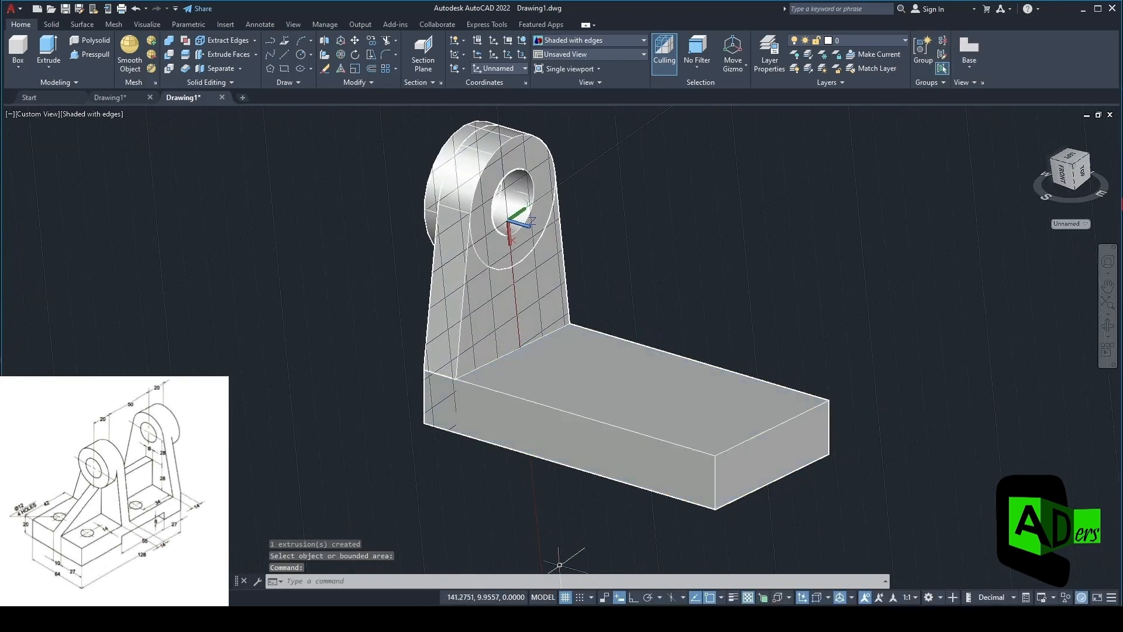
Draw a 25 long line along the base's top long edge, starting at the upright's inner lower corner
key("alt+Tab")
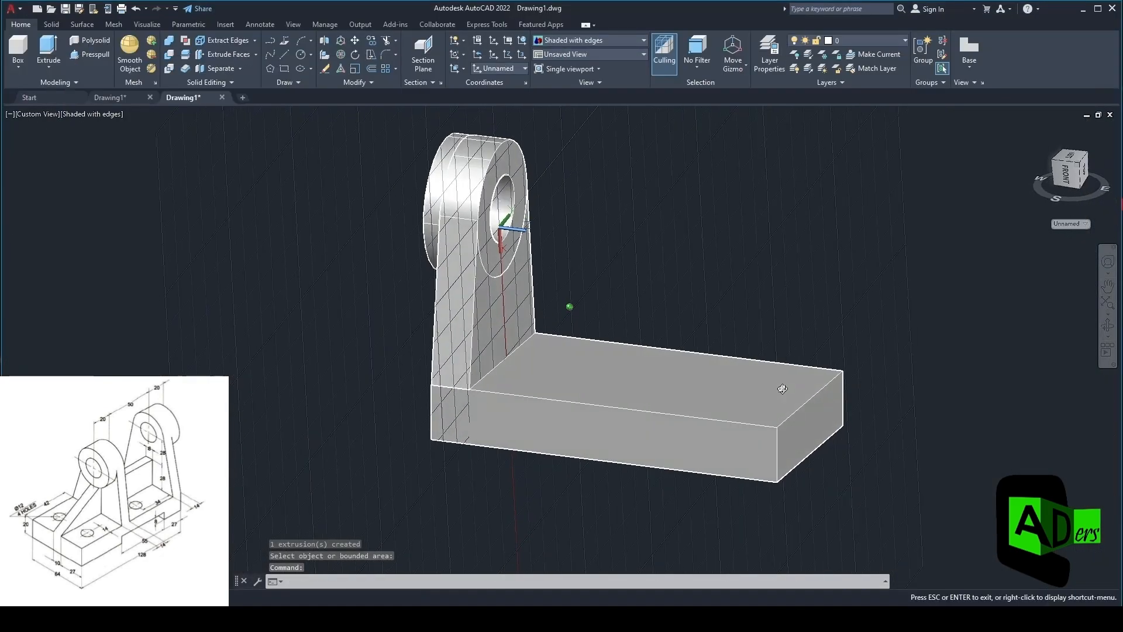
middle_click_drag(782, 388, 742, 385, "shift")
left_click(283, 55)
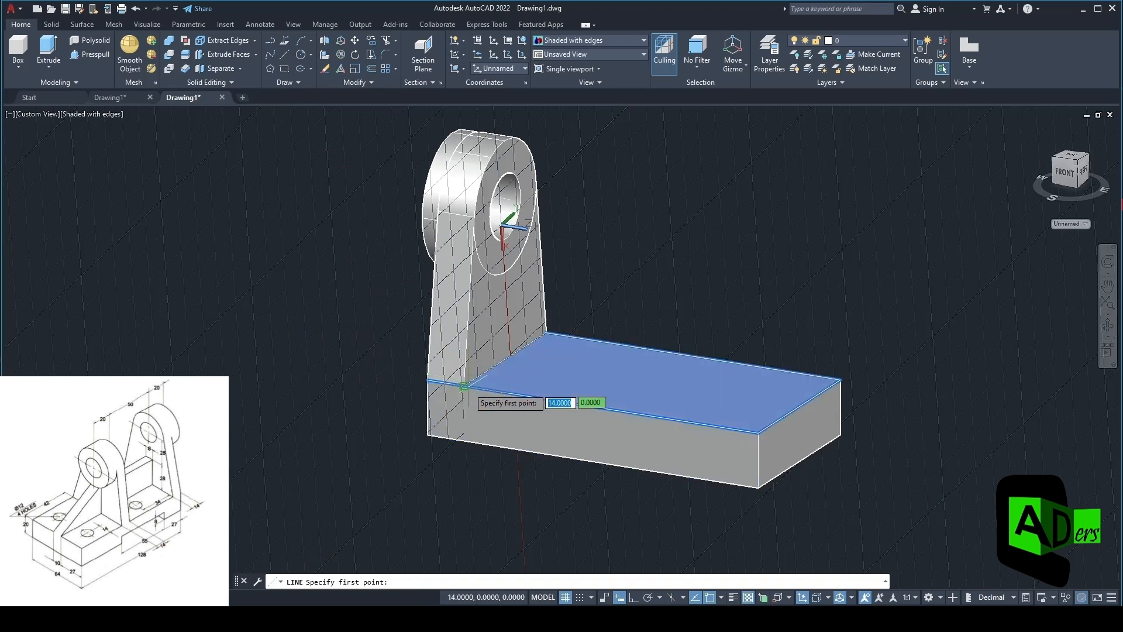
left_click(463, 385)
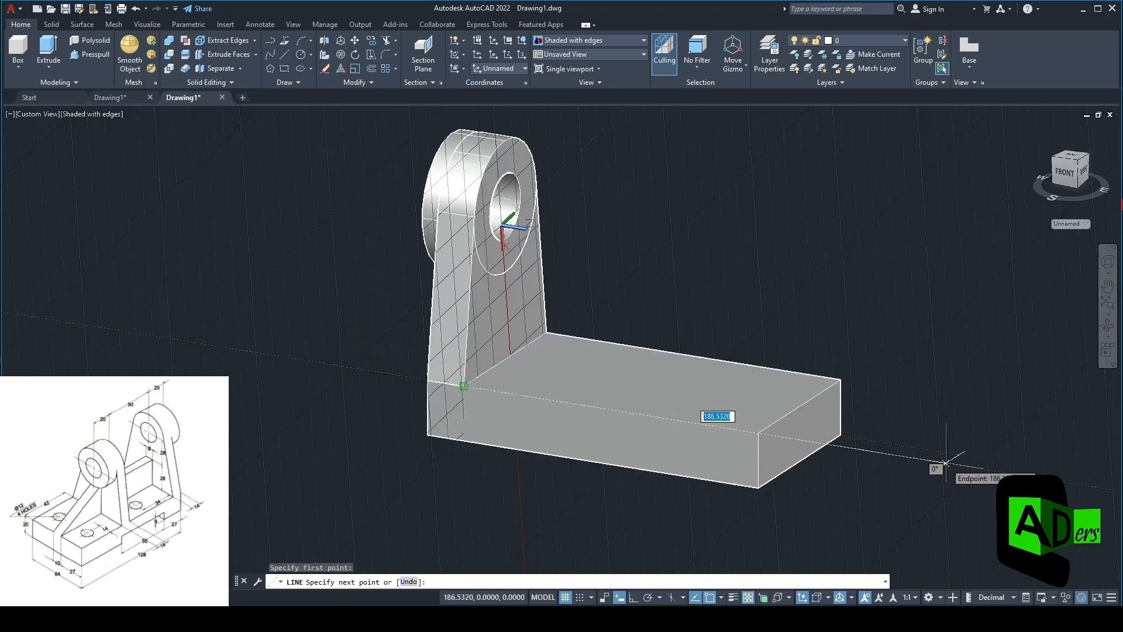
type("25")
key("Return")
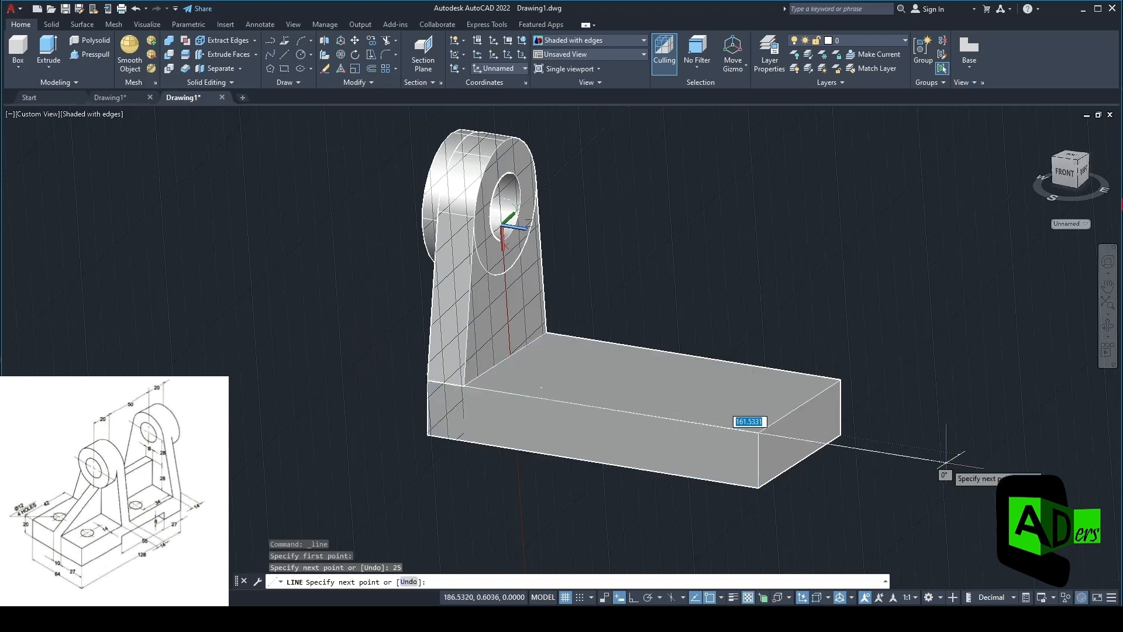
middle_click_drag(550, 291, 485, 377, "shift")
key("Escape")
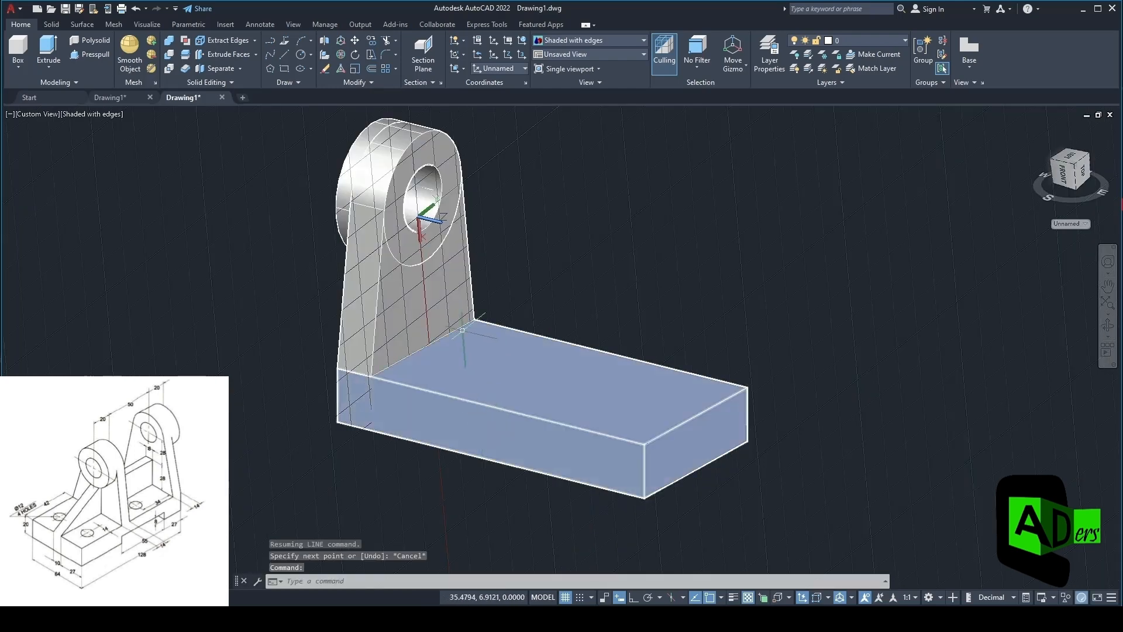
Draw a vertical line up from the free end of the 25 long line, continued by a horizontal line across the base's width
left_click(284, 54)
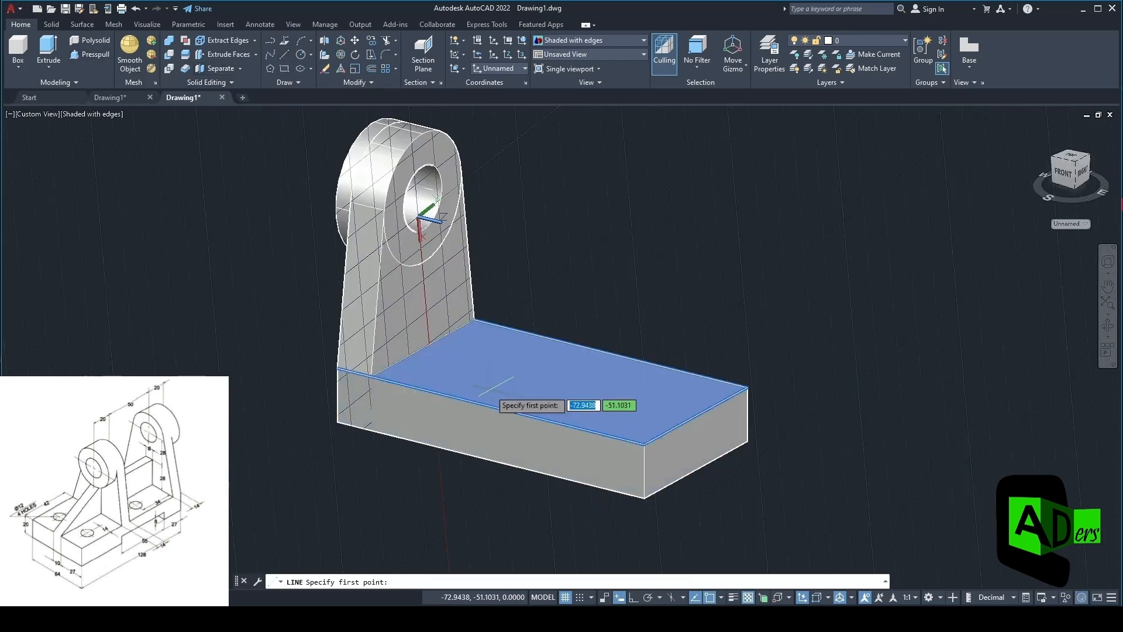
left_click(432, 391)
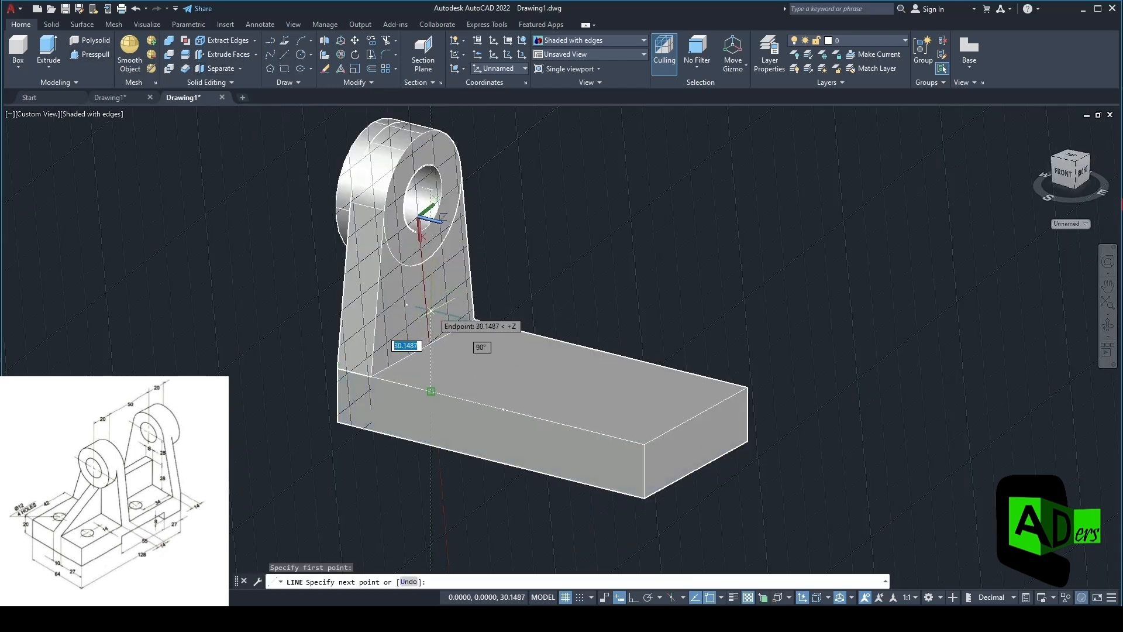
middle_click_drag(439, 315, 455, 329, "shift")
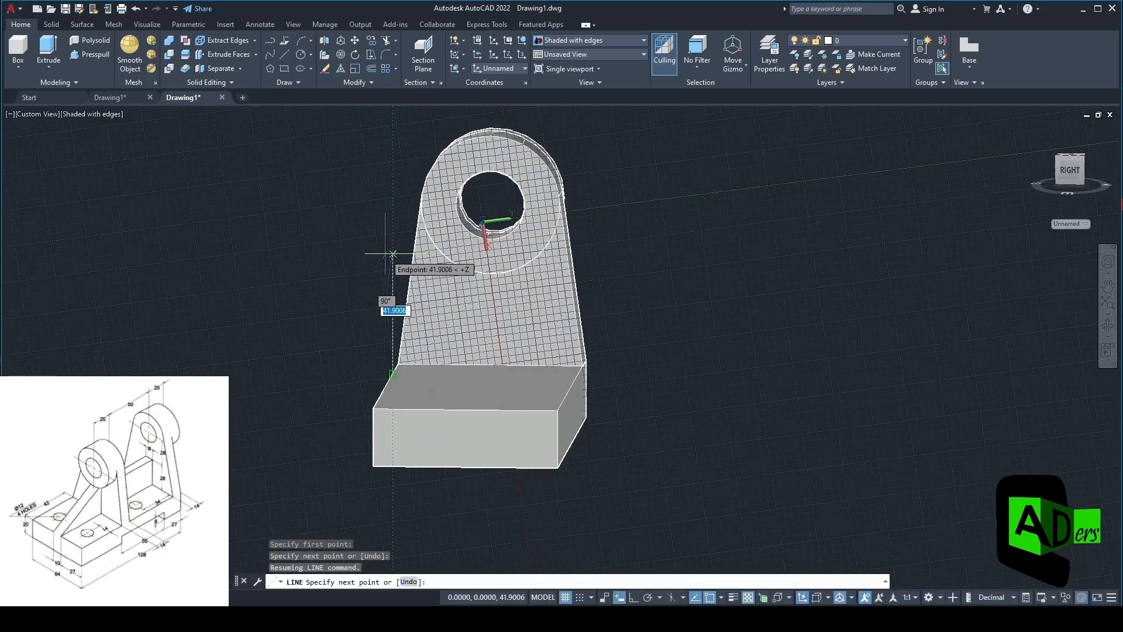
middle_click_drag(391, 253, 388, 232, "shift")
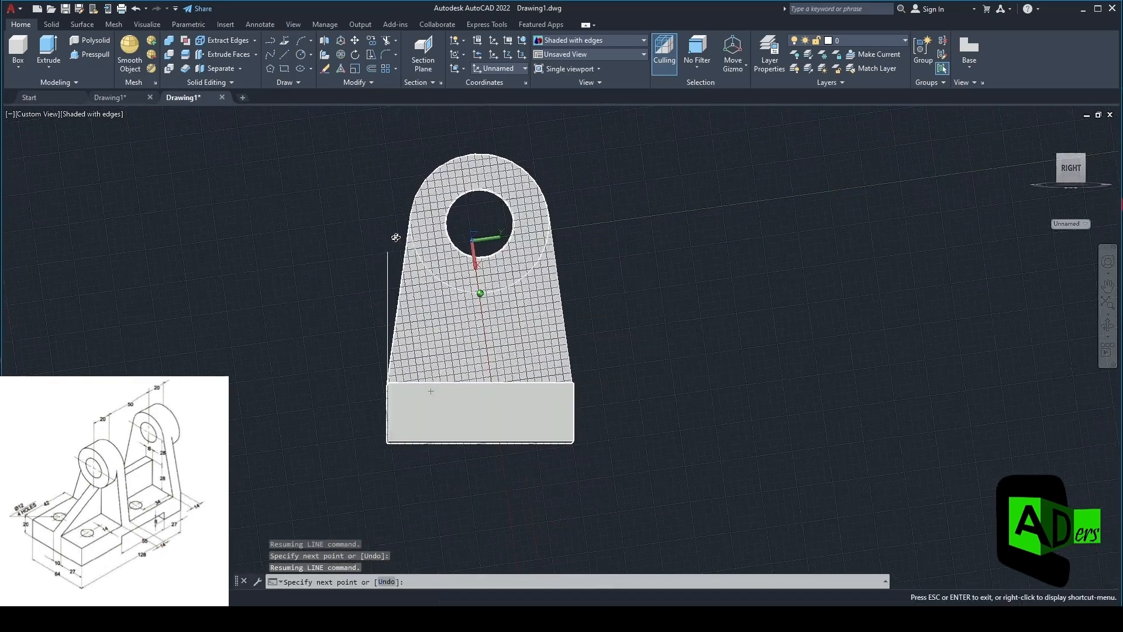
left_click(388, 261)
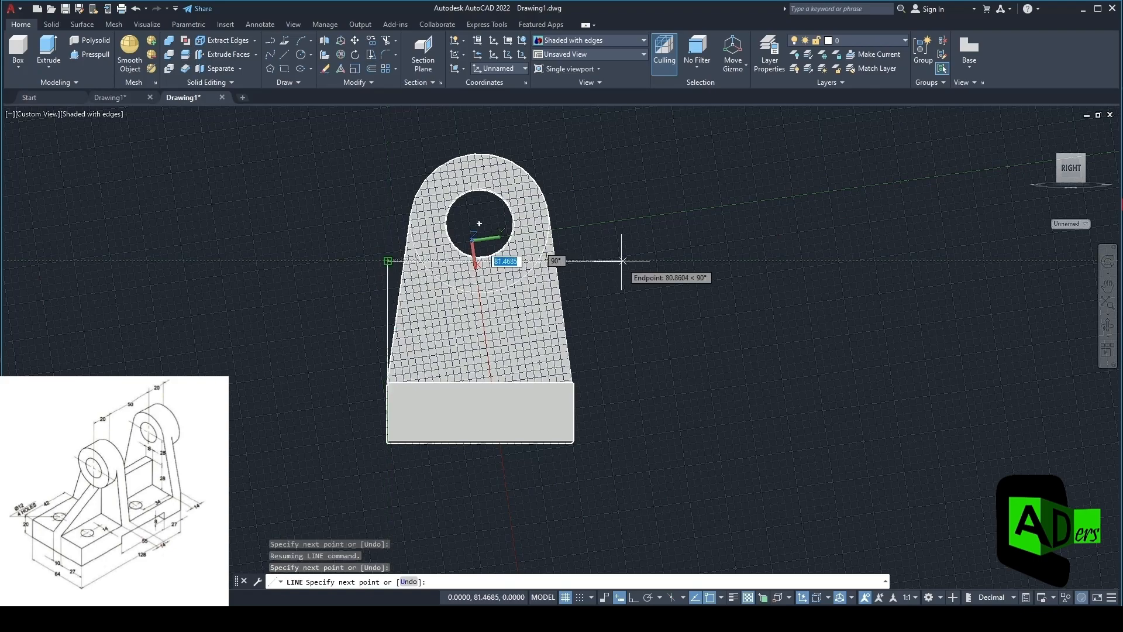
left_click(651, 261)
key("Escape")
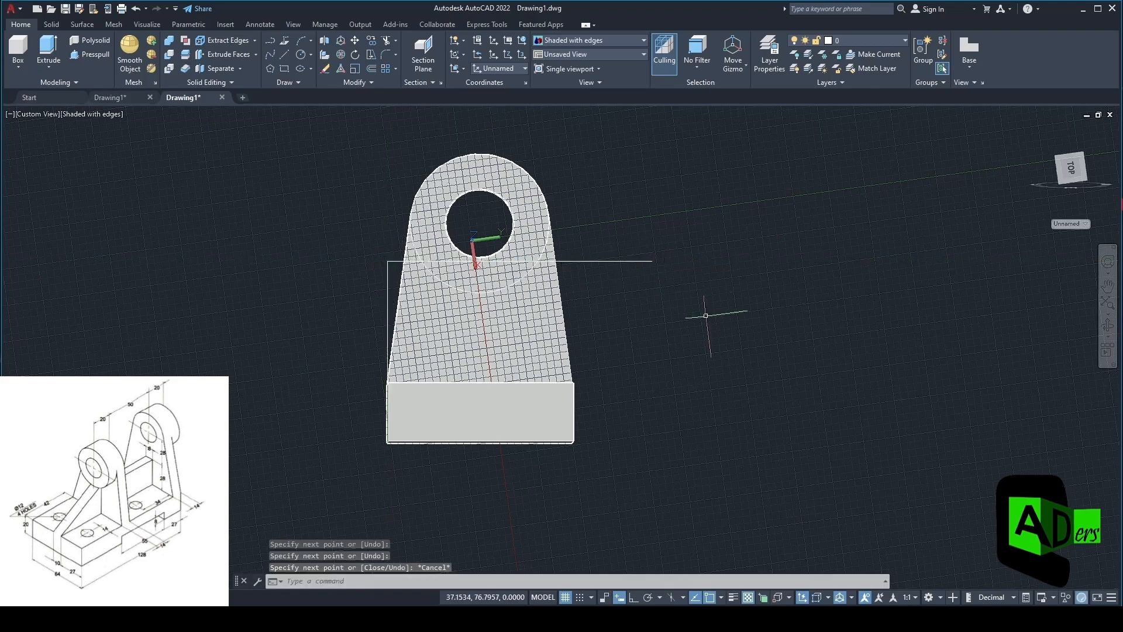
3D-mirror the upright and its boss about the plane through three points on the two helper lines, keeping the source objects
middle_click_drag(707, 316, 853, 389, "shift")
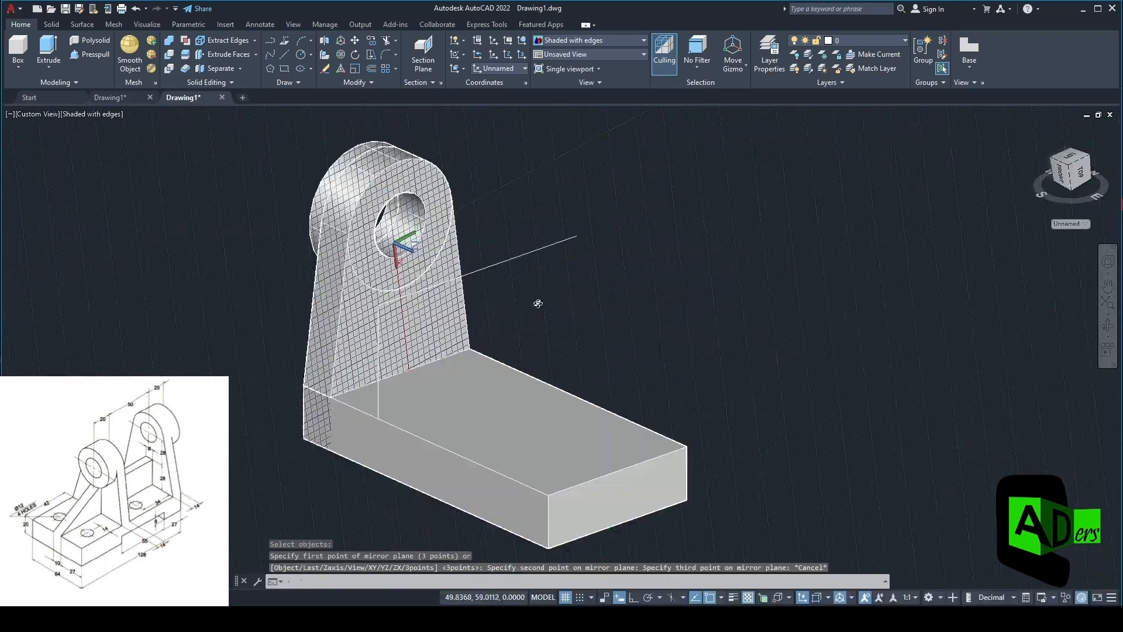
middle_click_drag(538, 303, 562, 301, "shift")
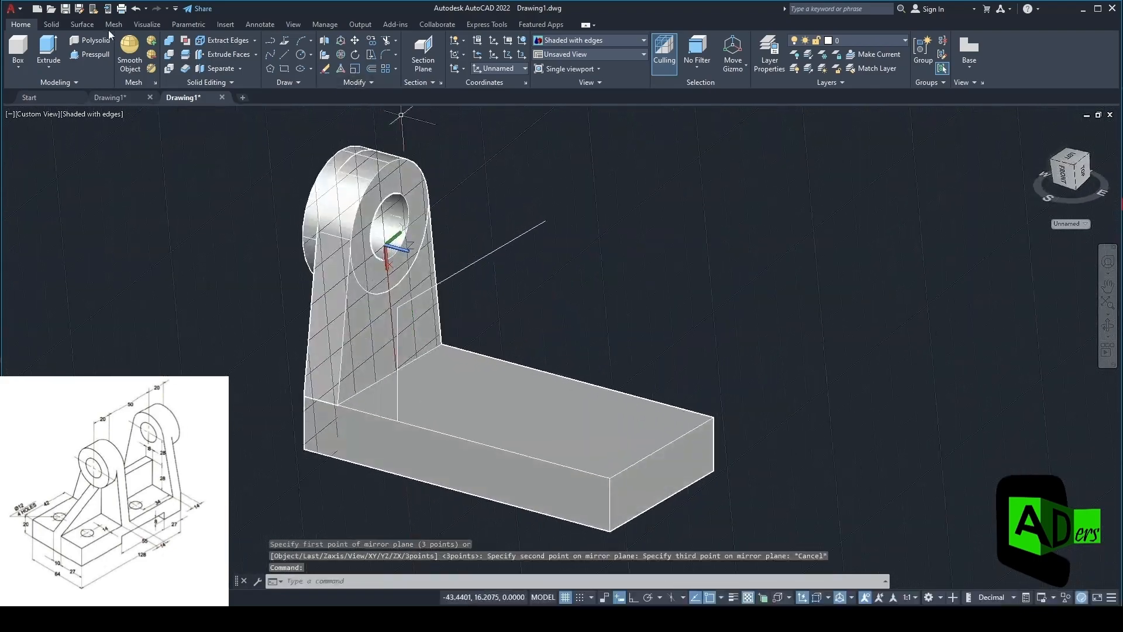
left_click(324, 41)
left_click(368, 293)
left_click(352, 231)
key("Return")
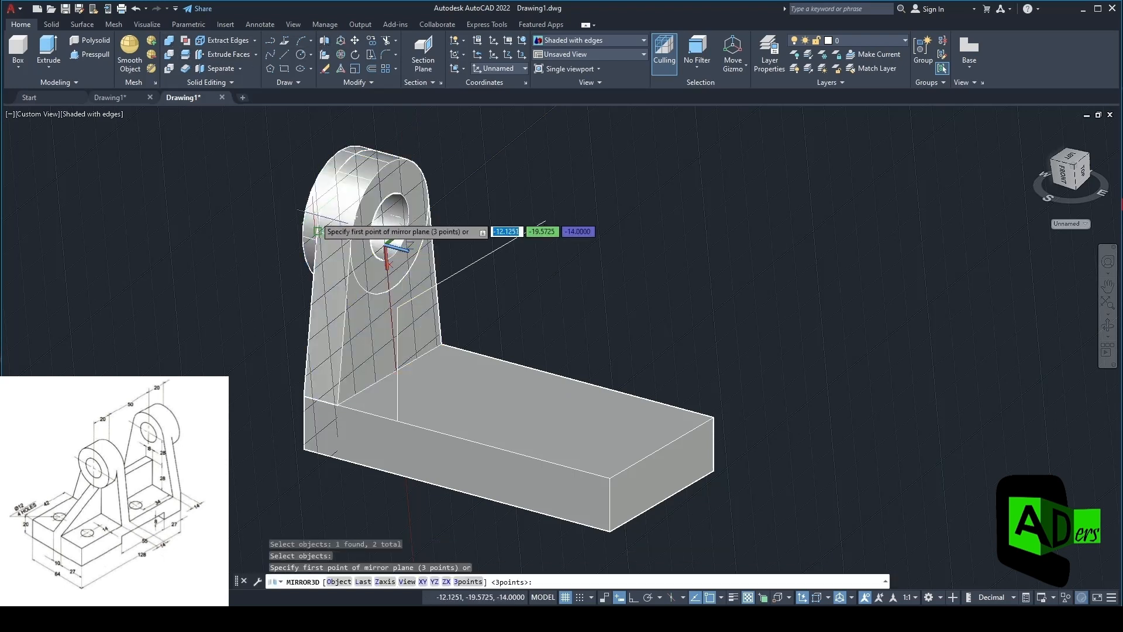
type("3")
key("Return")
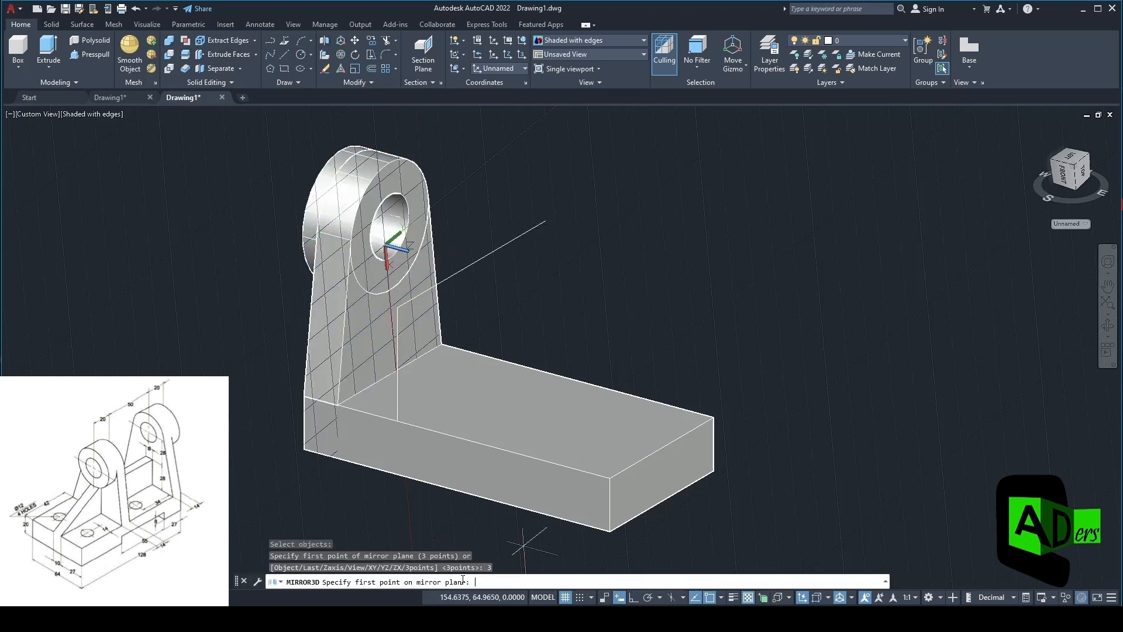
left_click(397, 420)
left_click(399, 305)
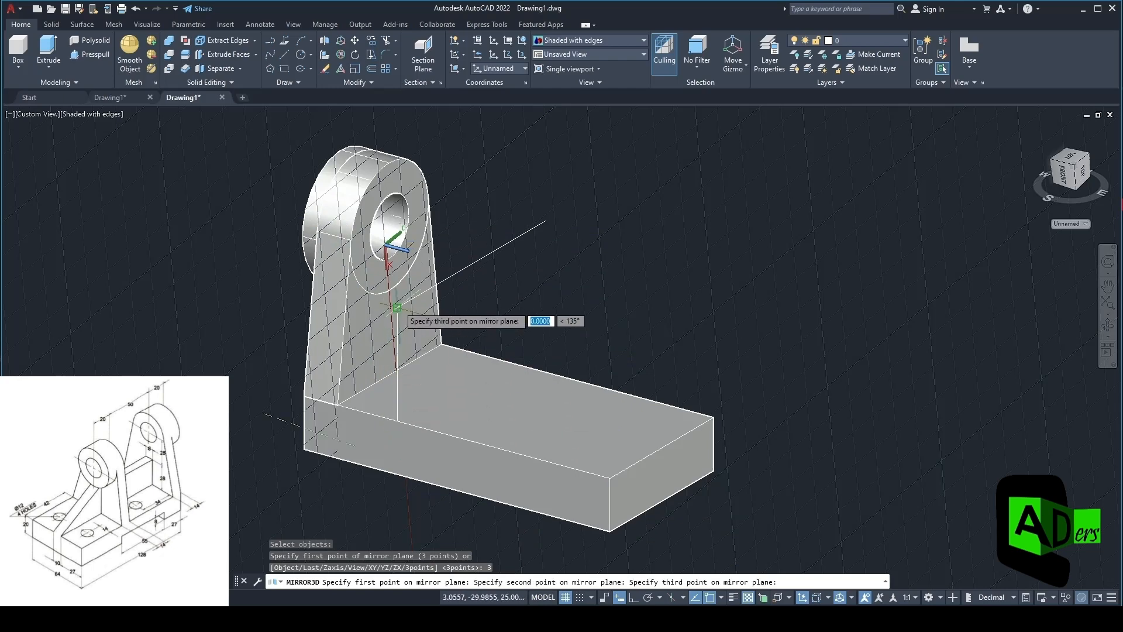
left_click(547, 221)
left_click(574, 265)
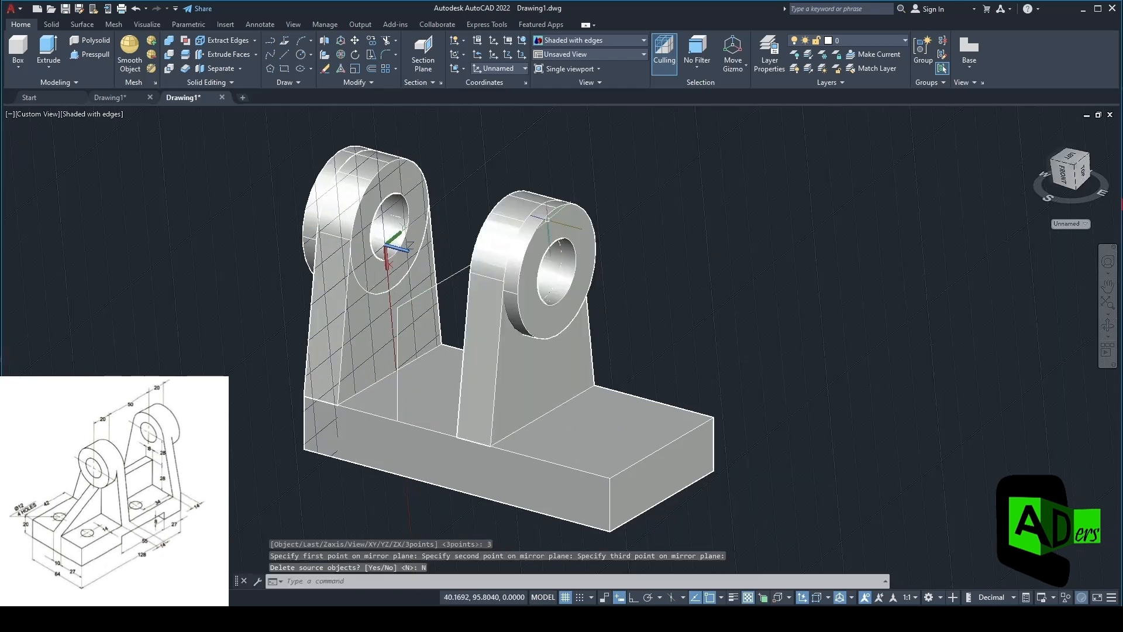
Align the UCS to the top face of the base
middle_click_drag(576, 236, 603, 246, "shift")
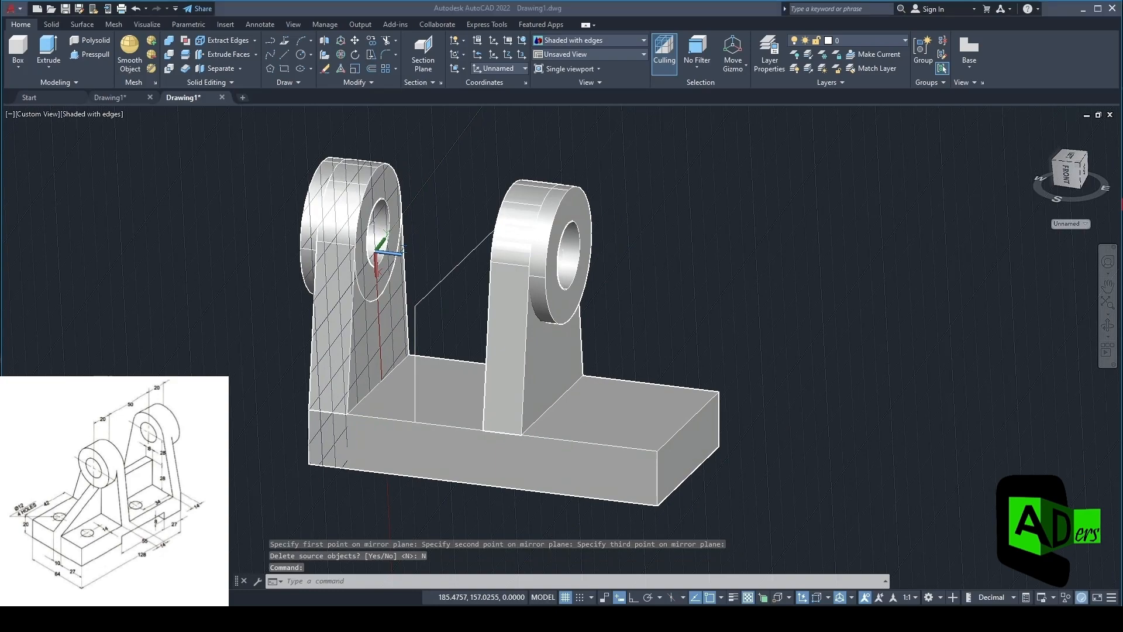
key("alt+Tab")
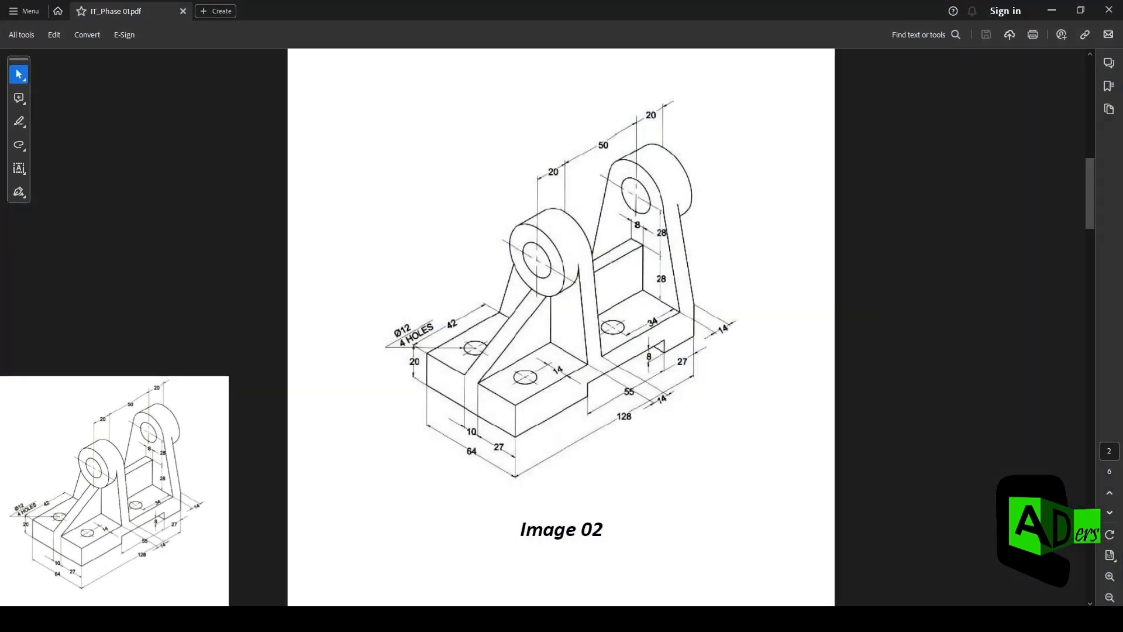
key("alt+Tab")
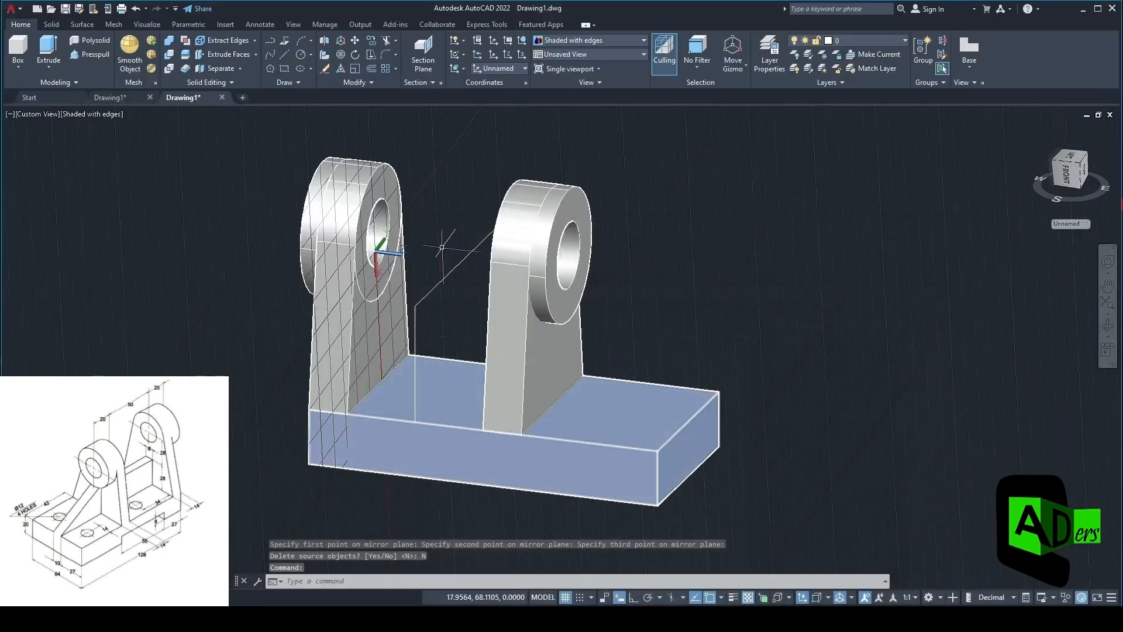
left_click(462, 70)
left_click(458, 135)
left_click(447, 393)
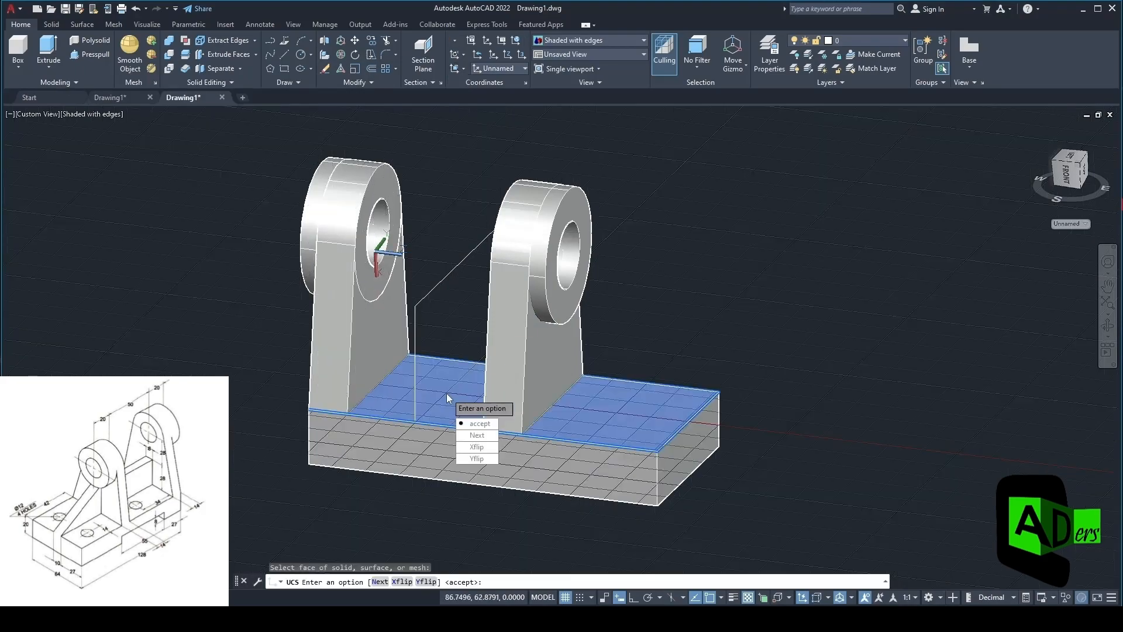
left_click(475, 424)
middle_click_drag(367, 365, 395, 356, "shift")
key("Return")
left_click(285, 68)
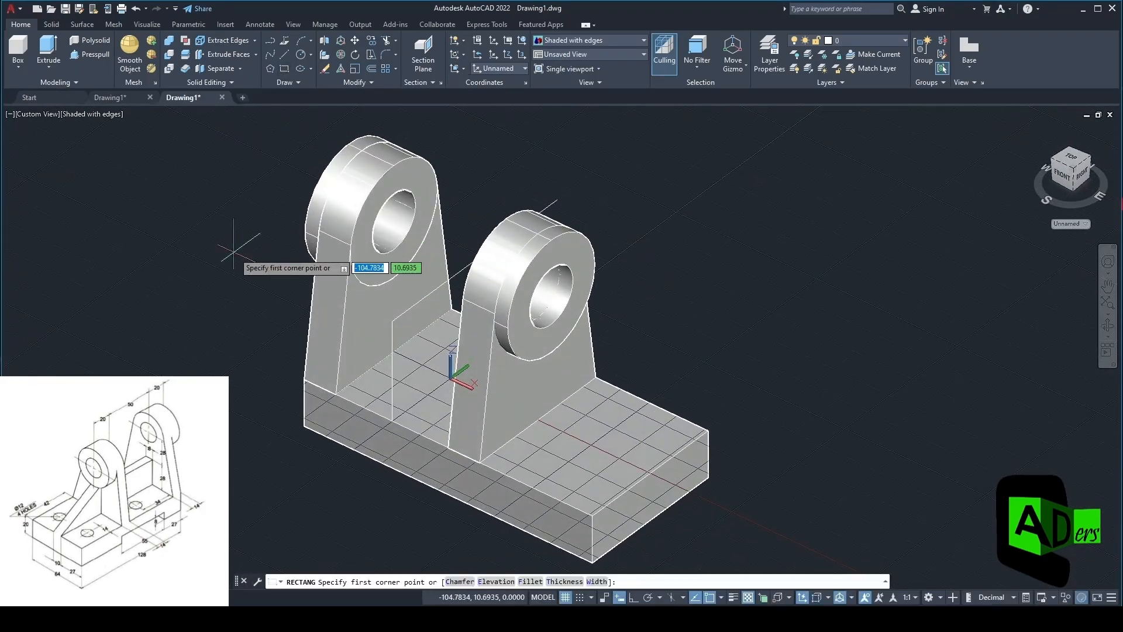
key("Return")
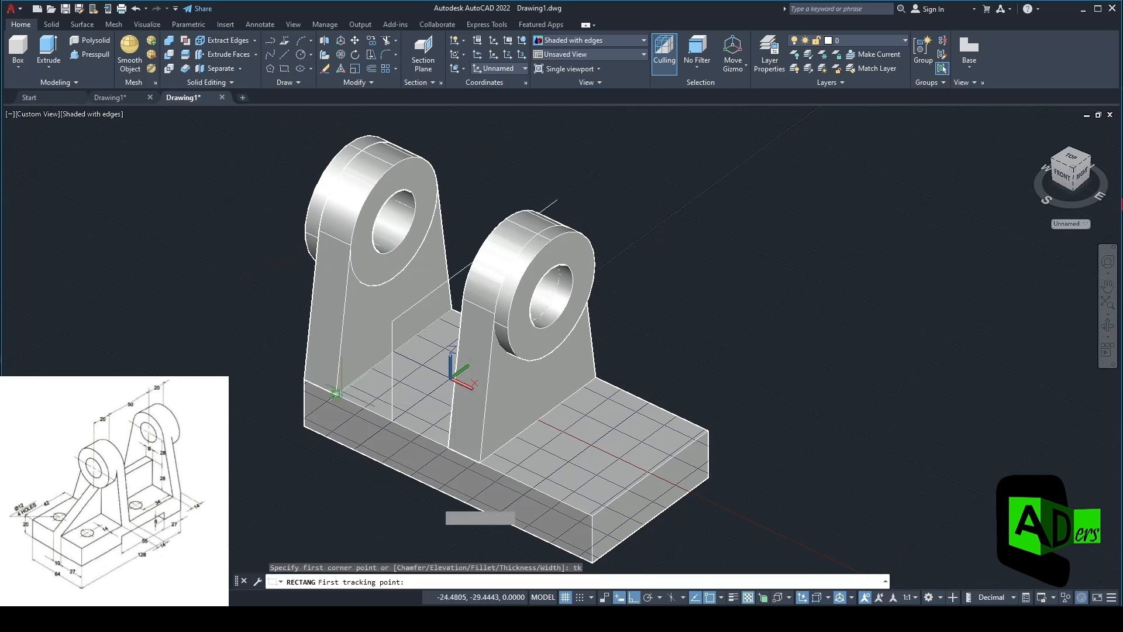
left_click(521, 619)
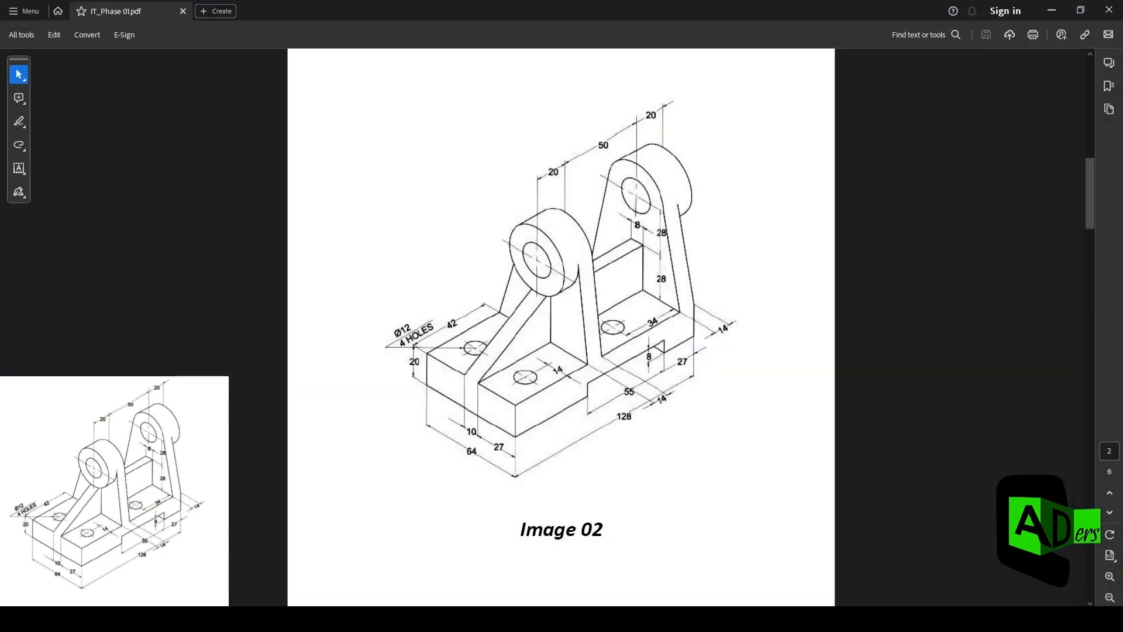
left_click(602, 619)
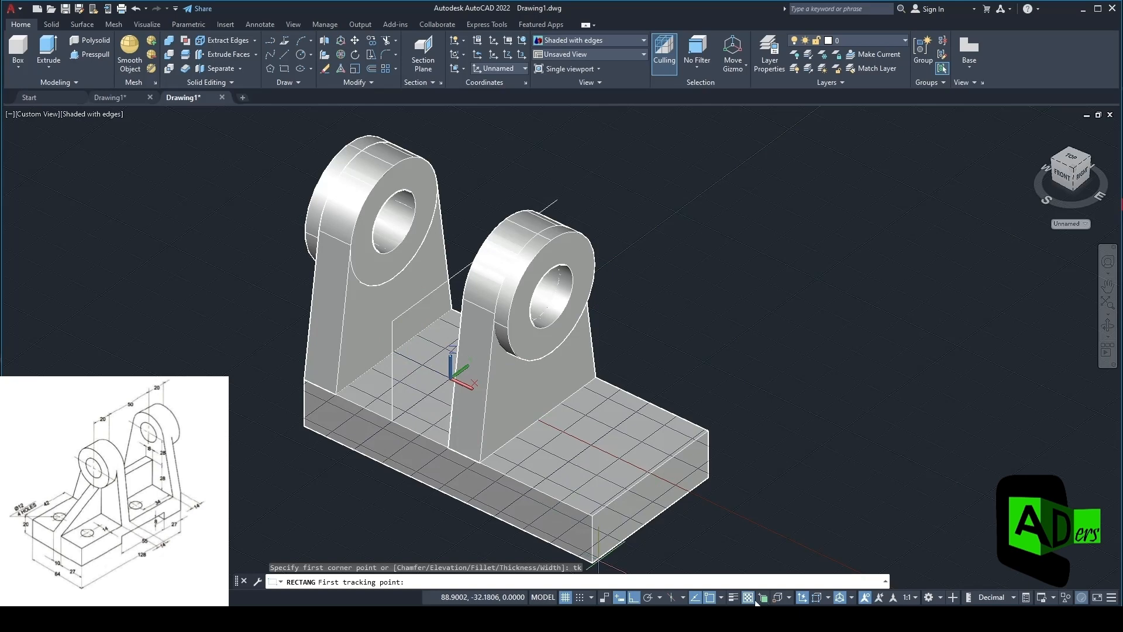
left_click(722, 597)
left_click(731, 395)
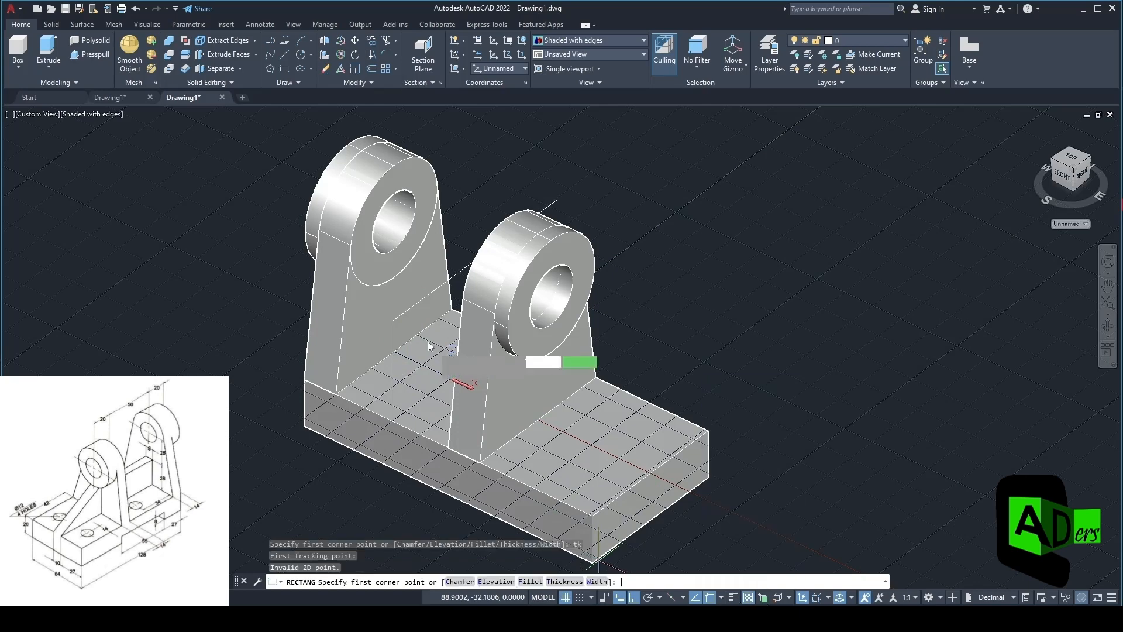
key("Return")
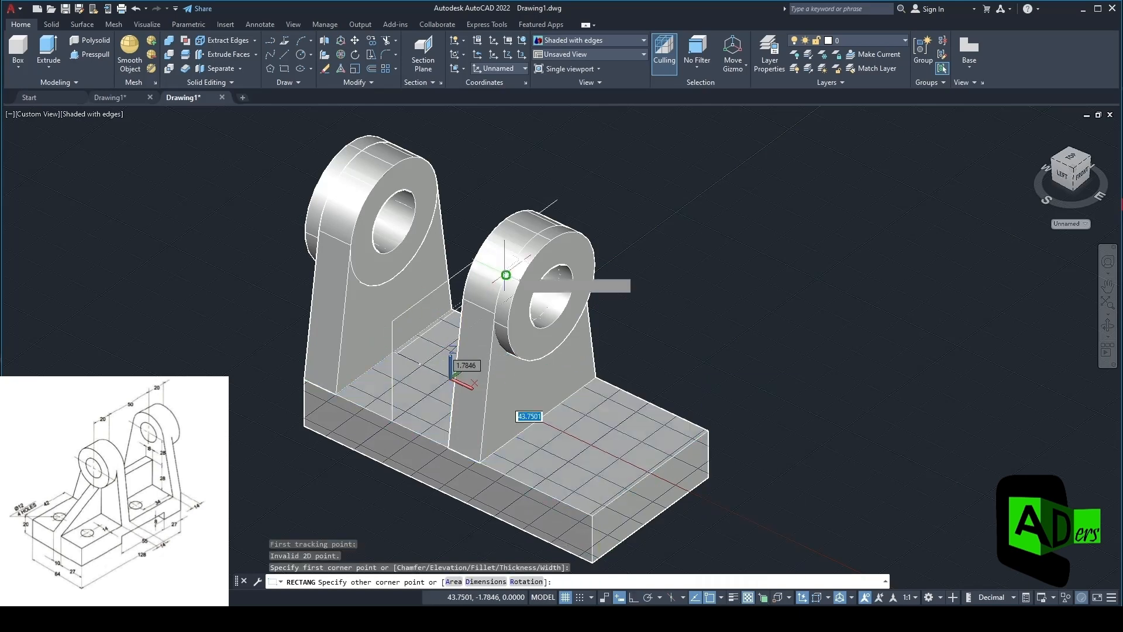
key("Escape")
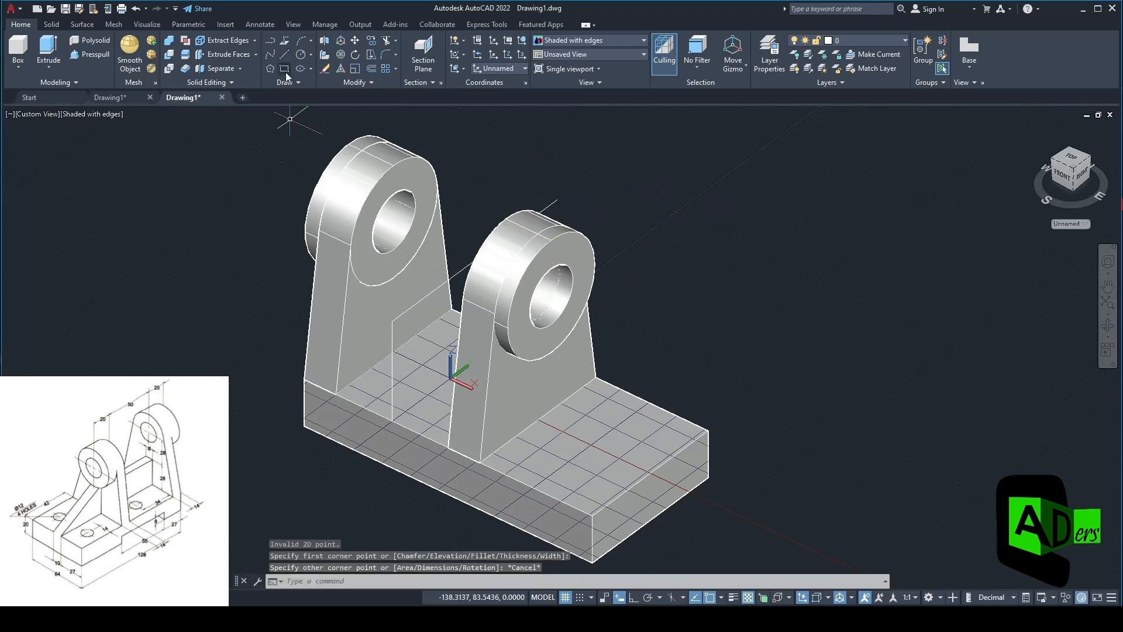
left_click(284, 70)
key("Return")
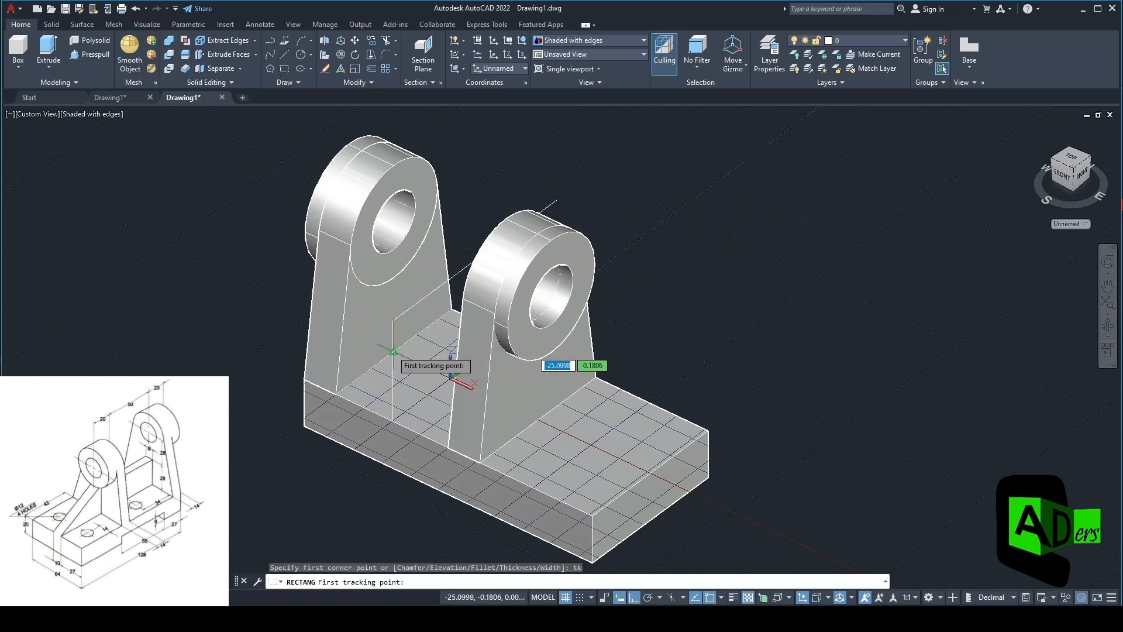
left_click(474, 359)
type("4")
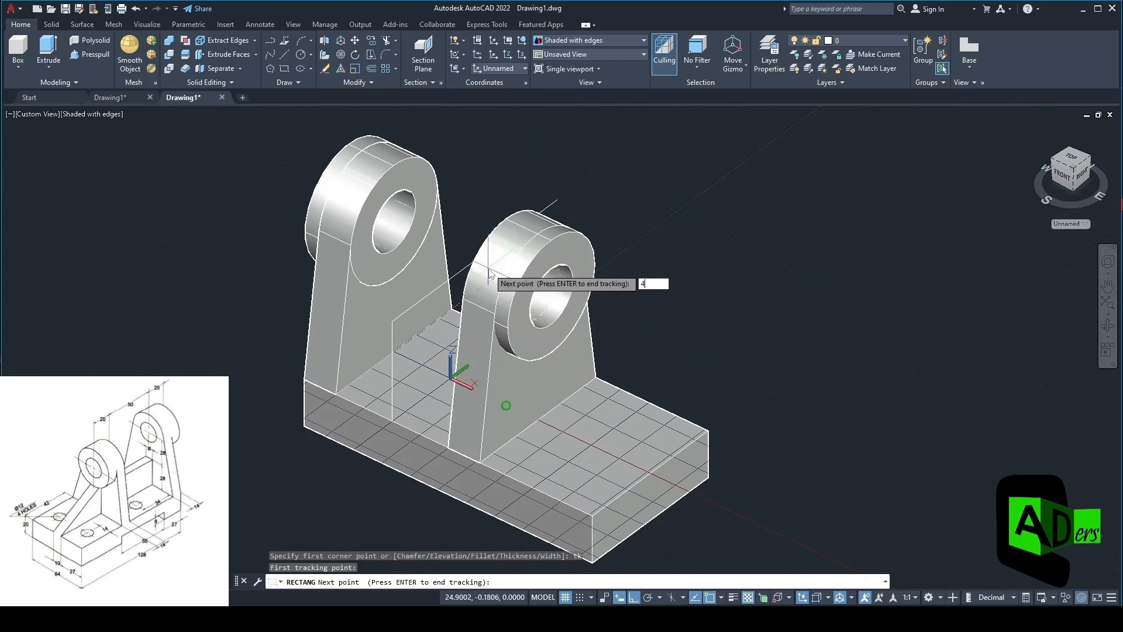
key("Return")
key("Return")
middle_click_drag(514, 401, 430, 300, "shift")
key("Escape")
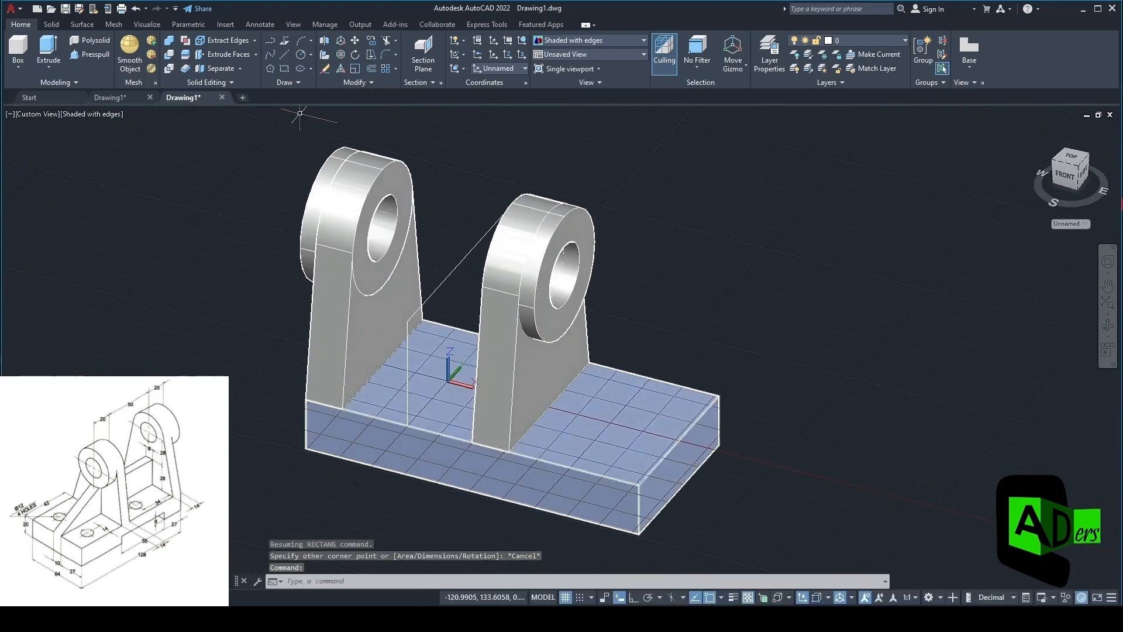
Draw a 50 x 8 rectangle on the base's top between the uprights, with its first corner tracked 4 from the midpoint of the original upright's inner lower edge
left_click(284, 69)
key("Return")
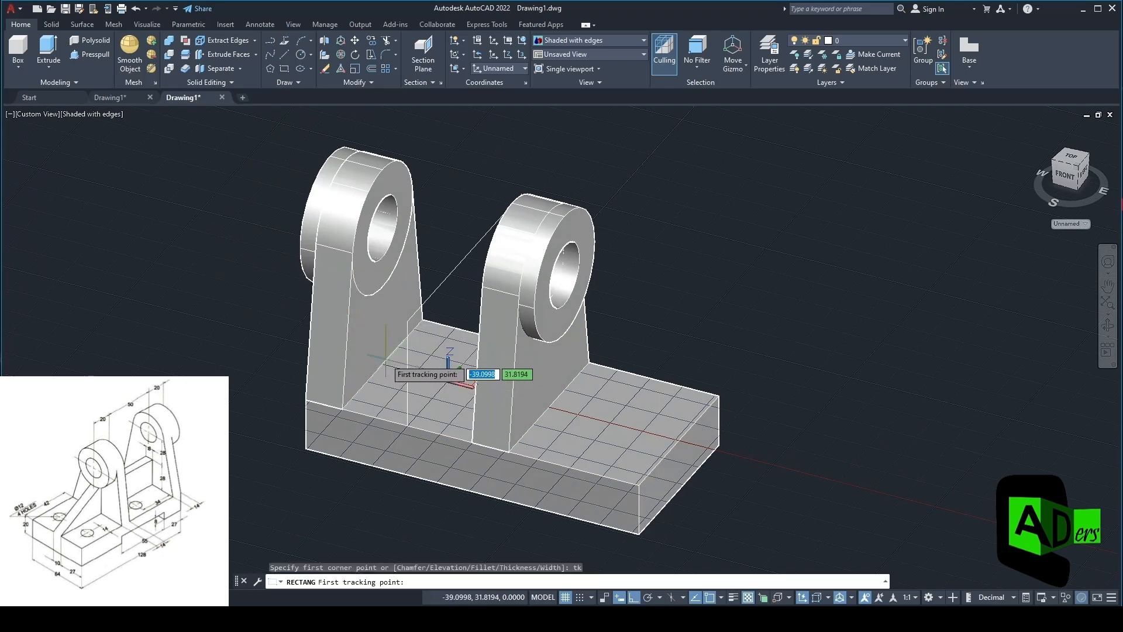
left_click(721, 598)
left_click(345, 361)
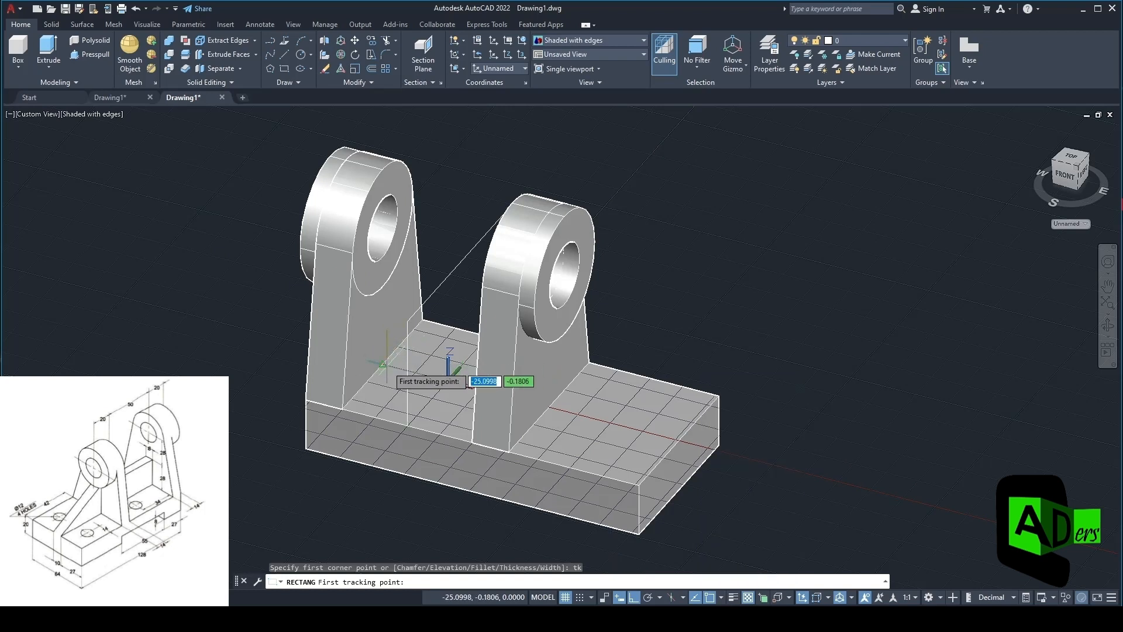
left_click(381, 363)
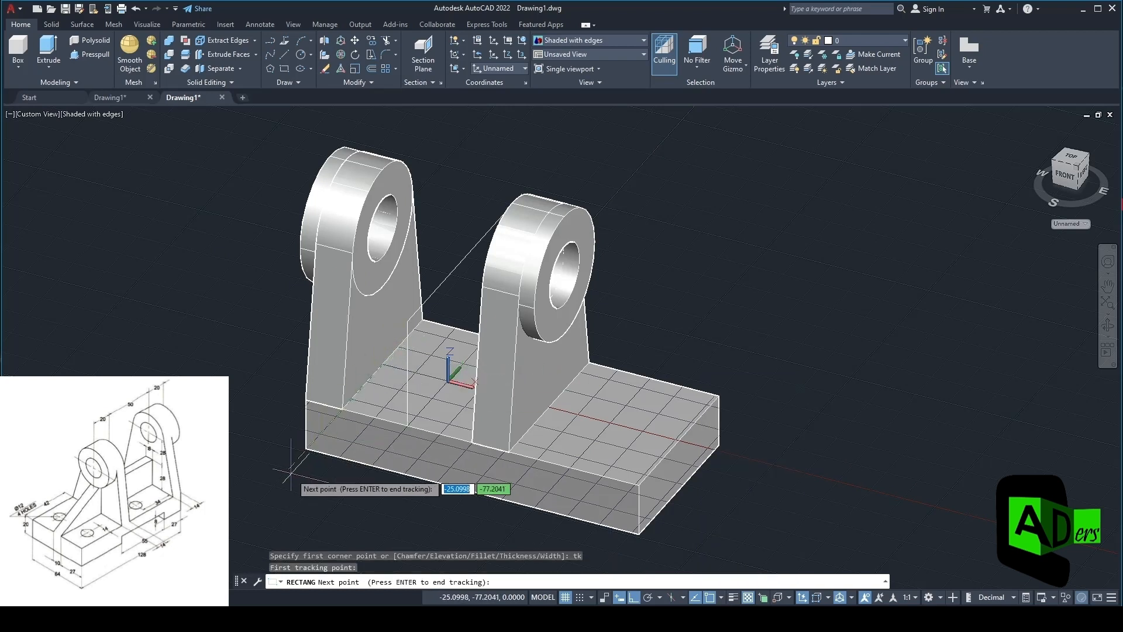
type("4")
key("Return")
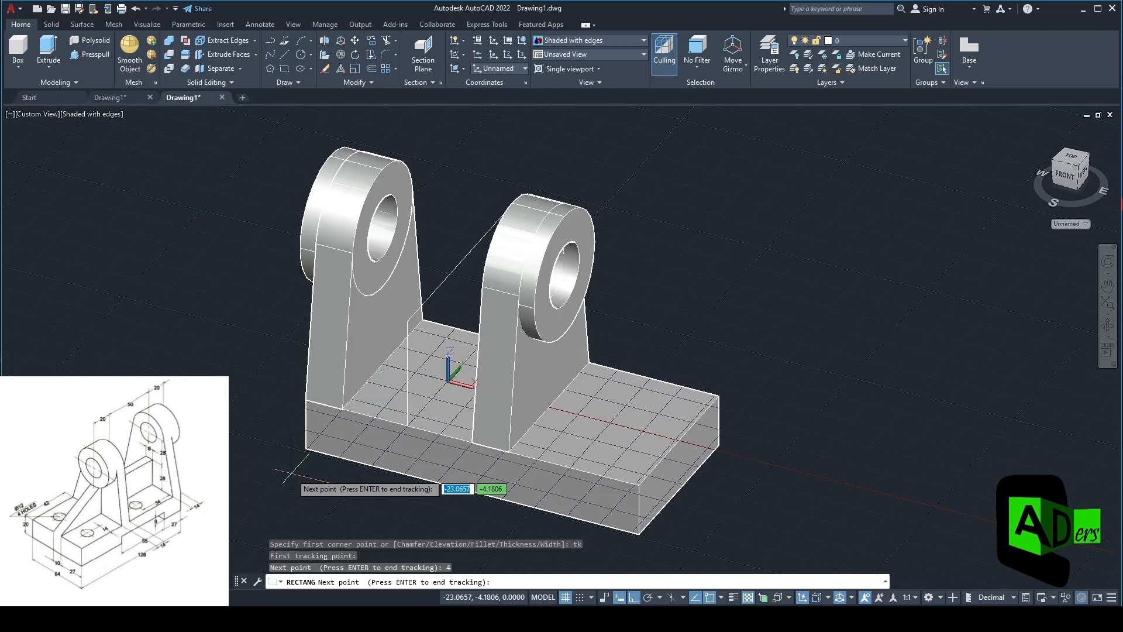
key("Return")
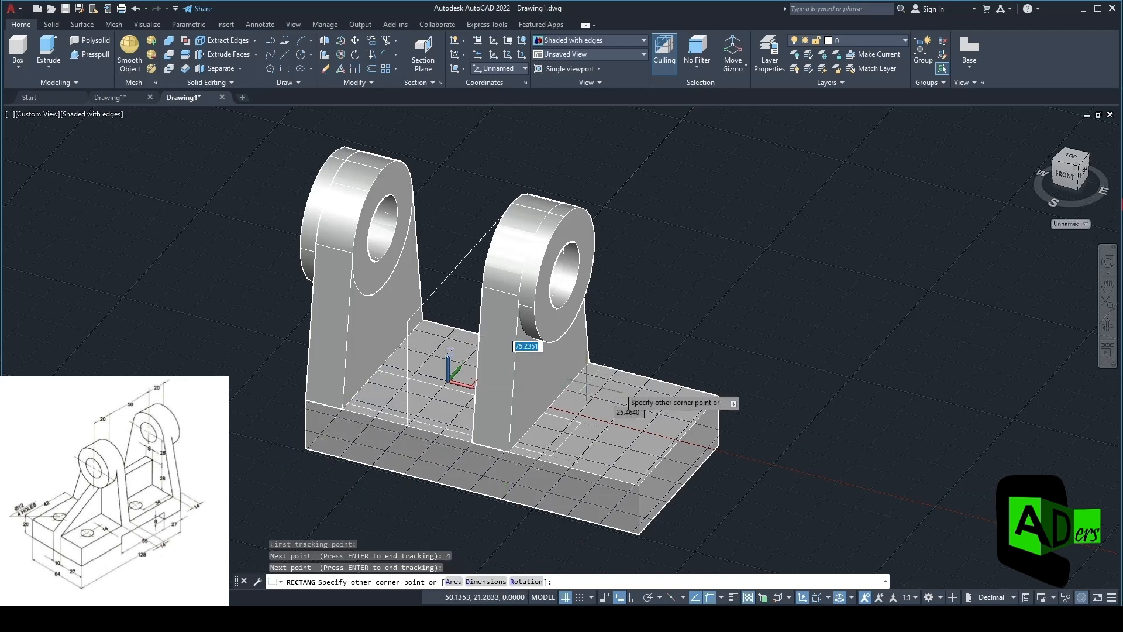
mouse_move(526, 351)
middle_mouse_down("shift")
mouse_move(521, 340)
mouse_move(539, 358)
middle_mouse_up("shift")
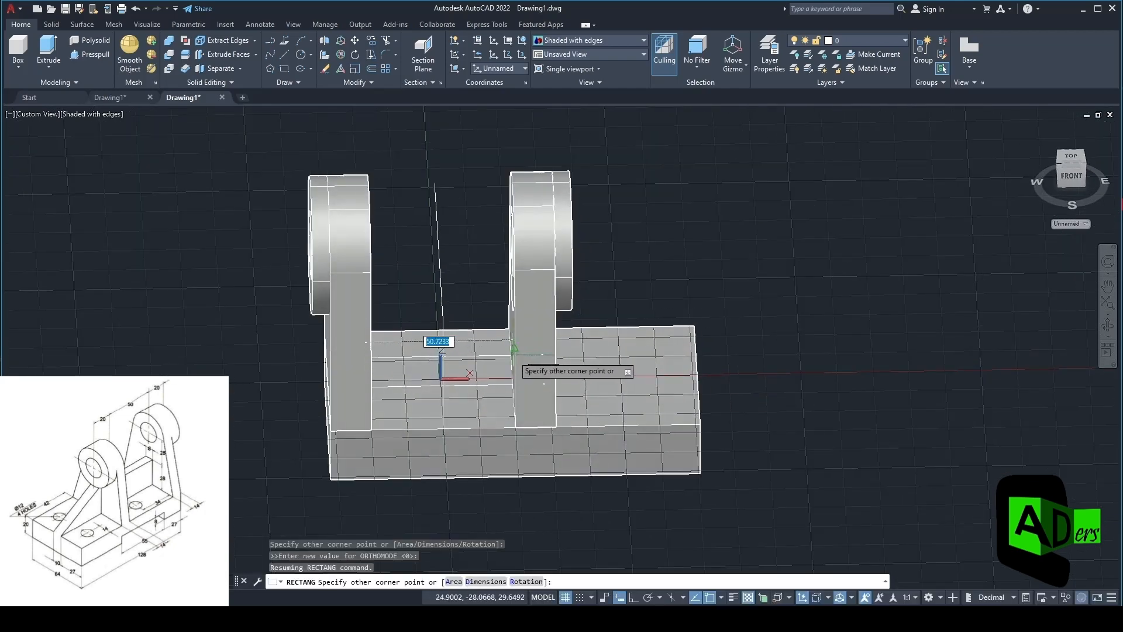
type("50")
key("Tab")
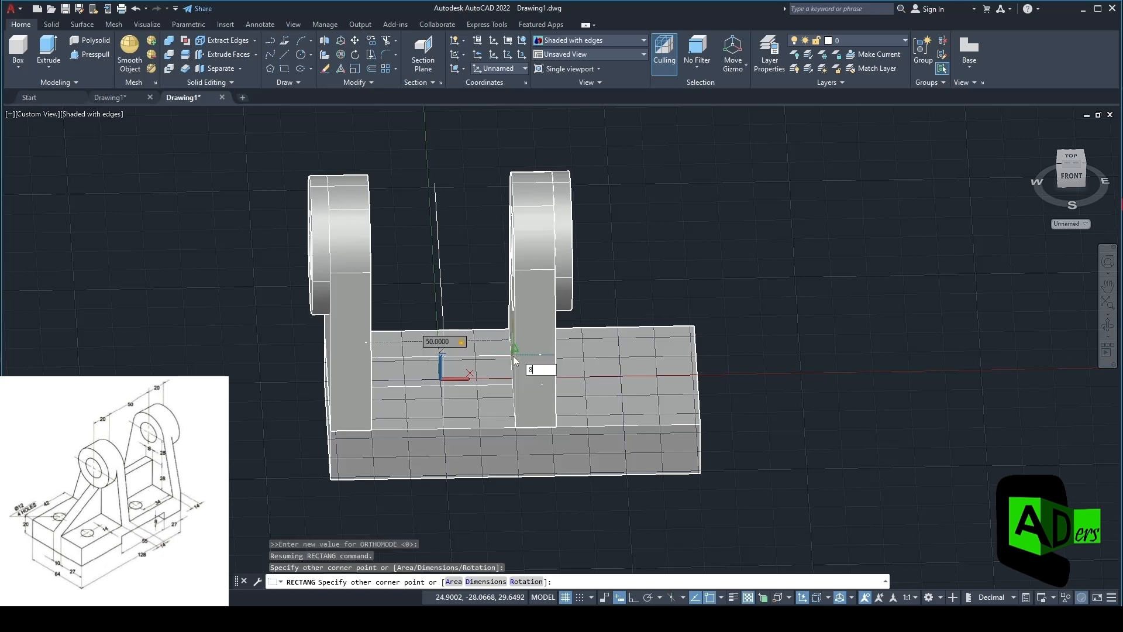
key("Return")
middle_click_drag(514, 361, 485, 375, "shift")
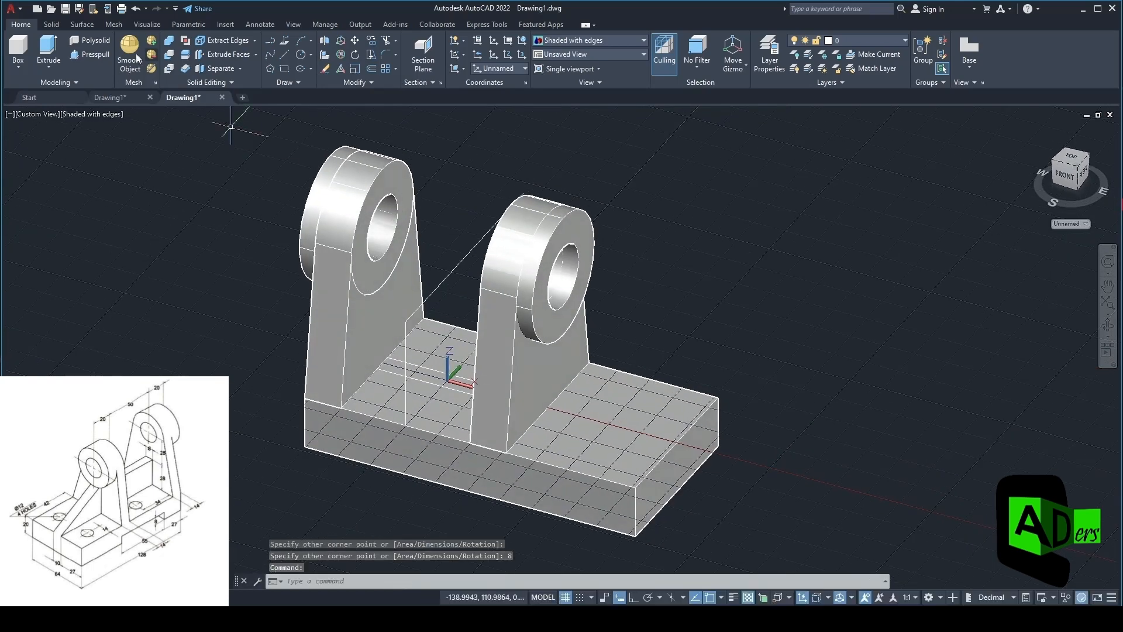
Extrude the 50 x 8 rectangle between the uprights to a height of 28 to form the connecting web
left_click(49, 47)
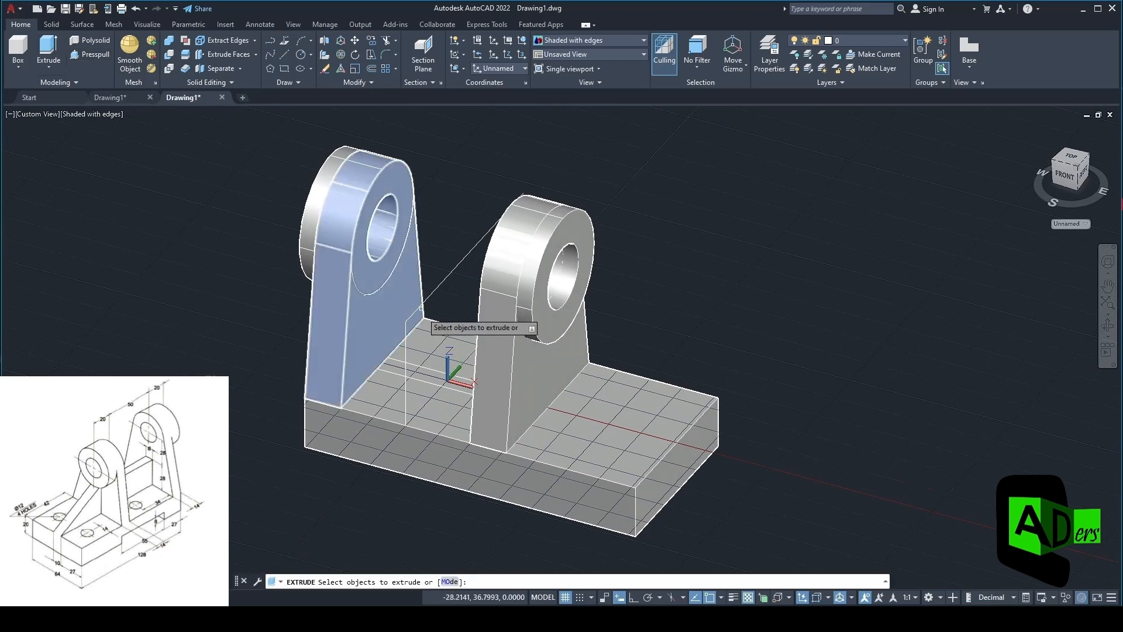
left_click(431, 369)
left_click(433, 369)
left_click(434, 368)
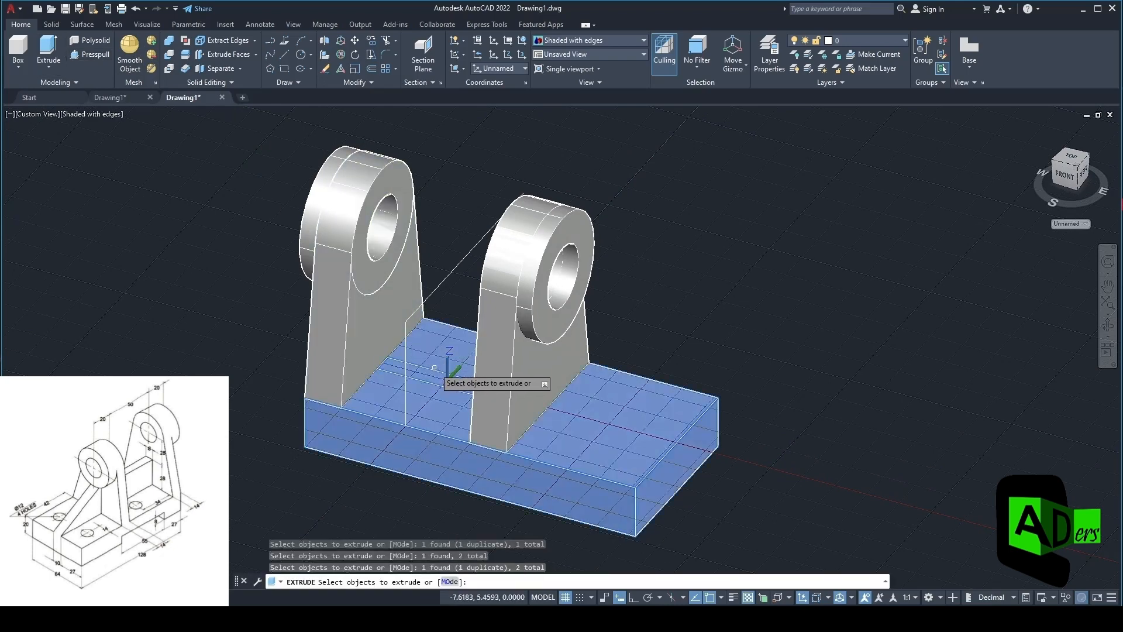
key("Return")
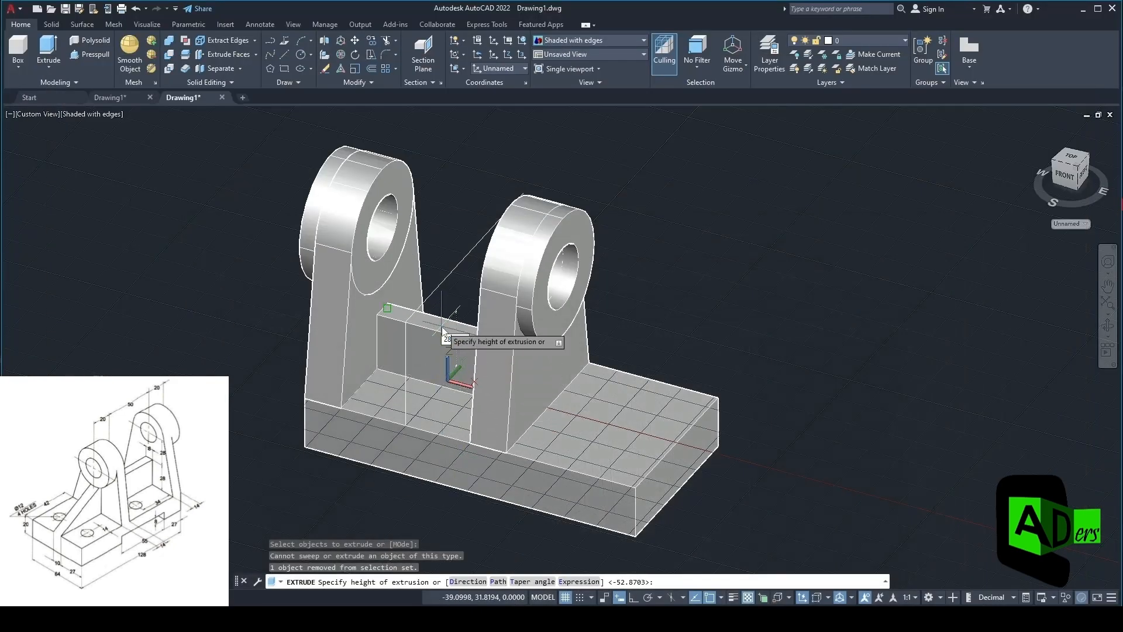
key("Return")
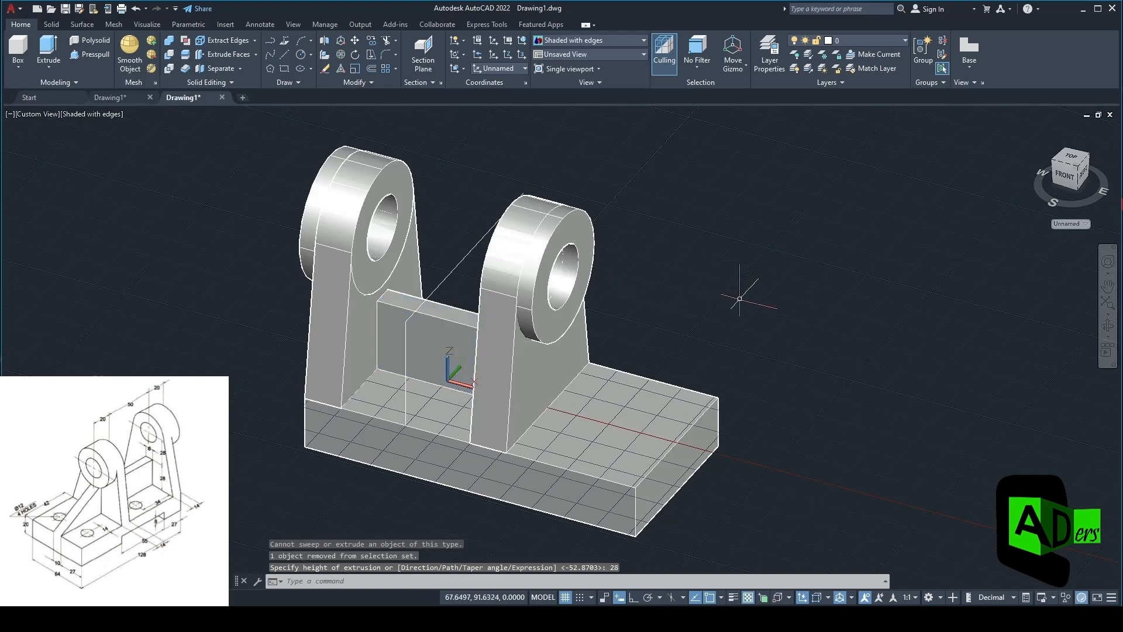
Build a 50 x 10 wedge rib, 36.5 high, on the base's long end, with its first corner tracked 5 from the midpoint of the upright's outer lower edge
middle_click_drag(739, 299, 373, 461, "shift")
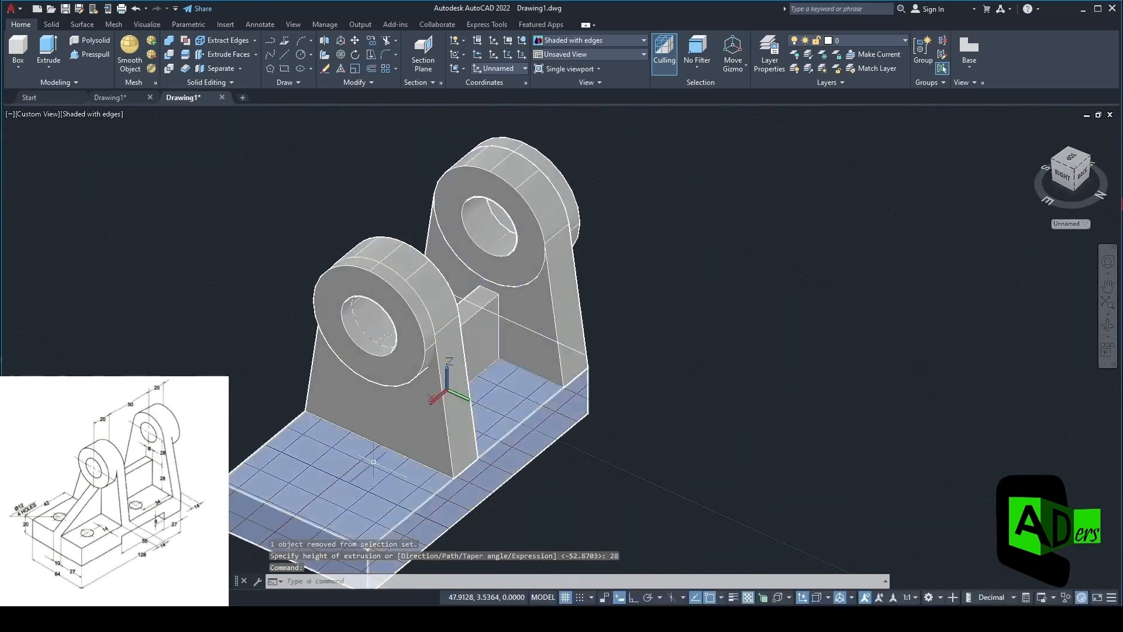
scroll(374, 462, "down", 2)
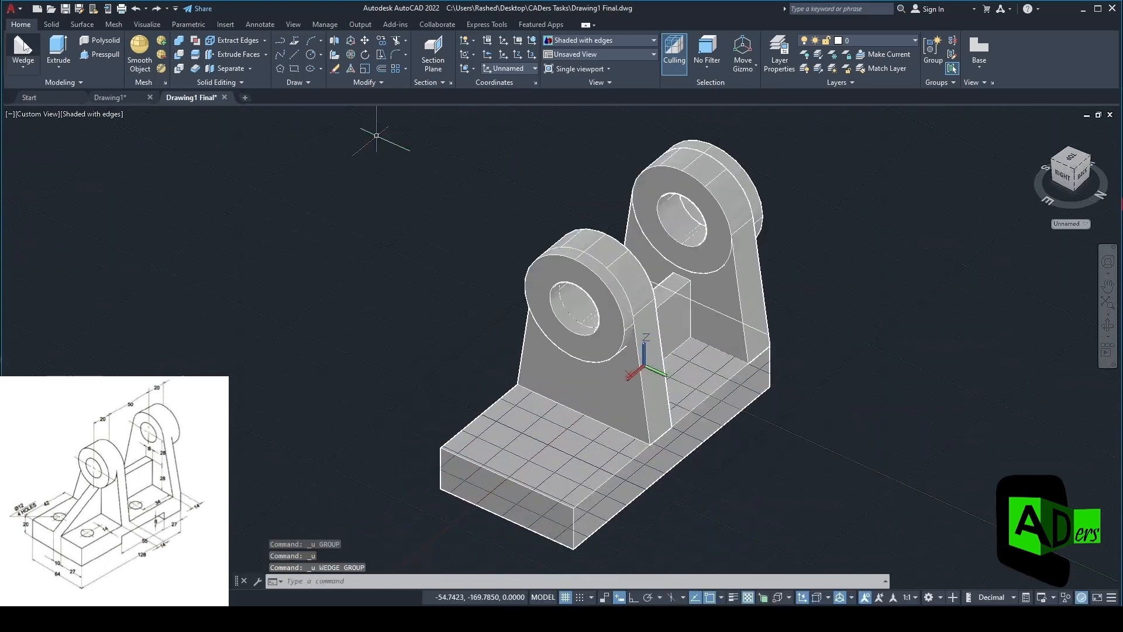
left_click(23, 48)
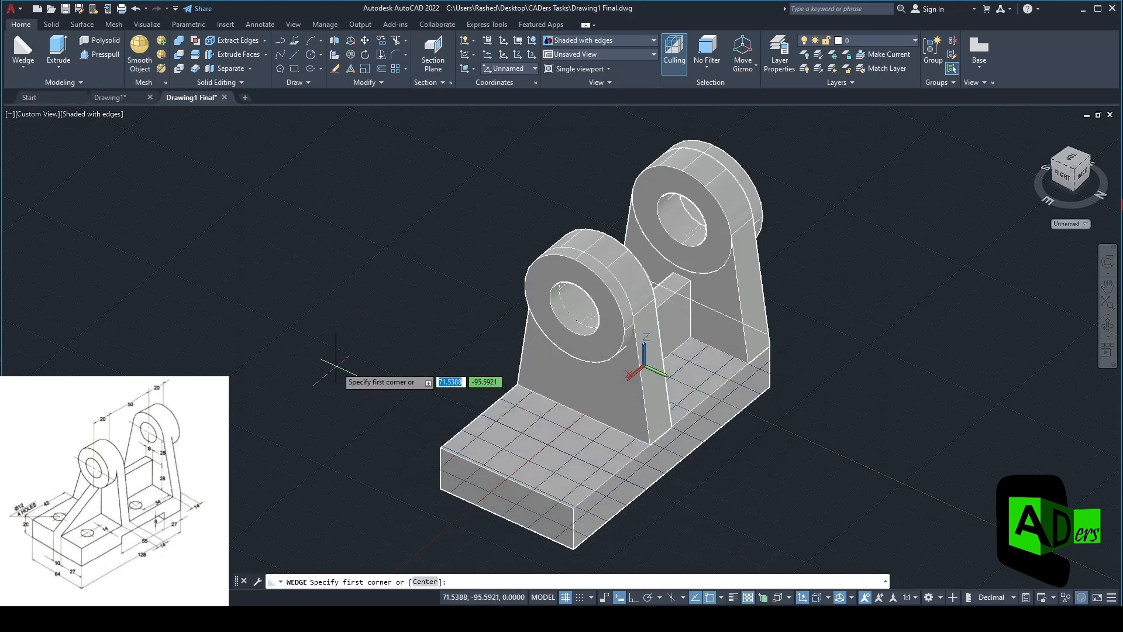
key("Return")
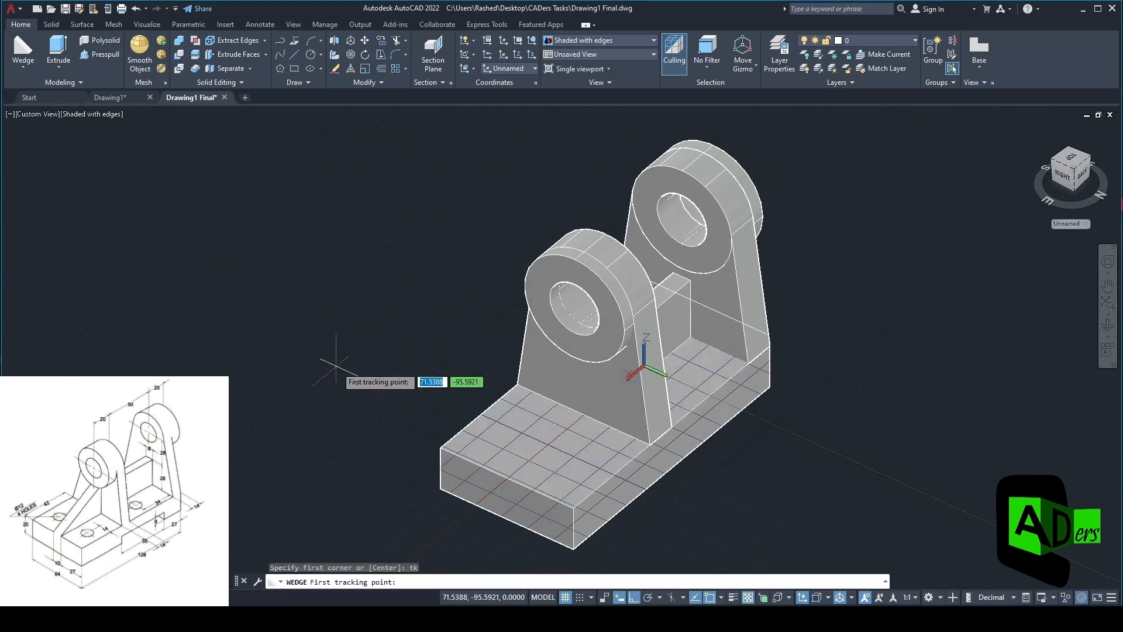
left_click(582, 416)
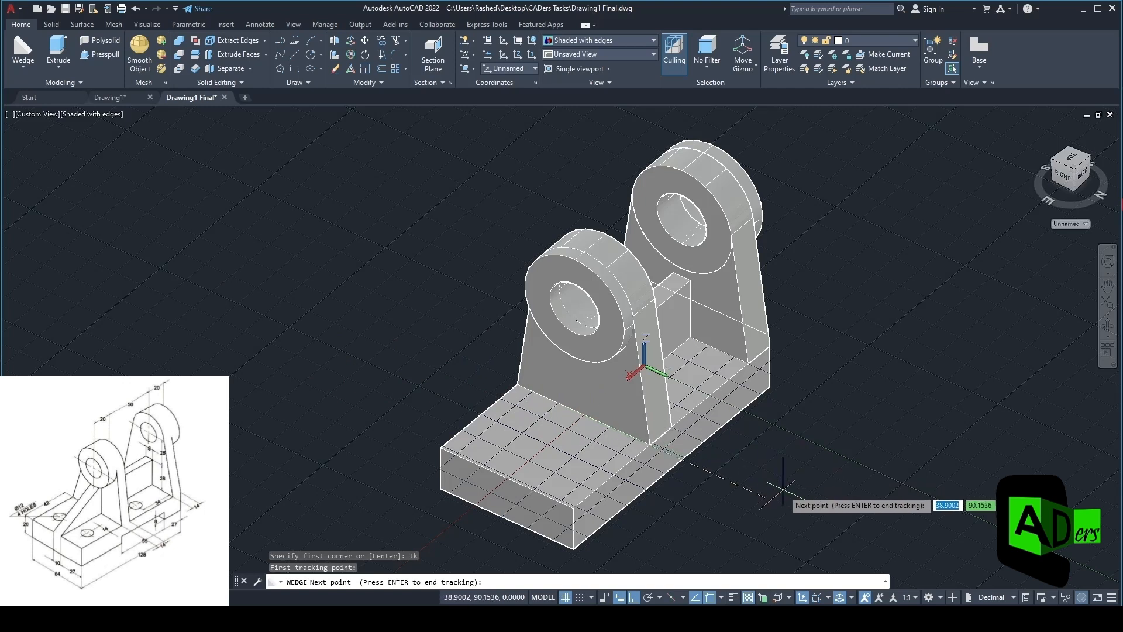
key("Return")
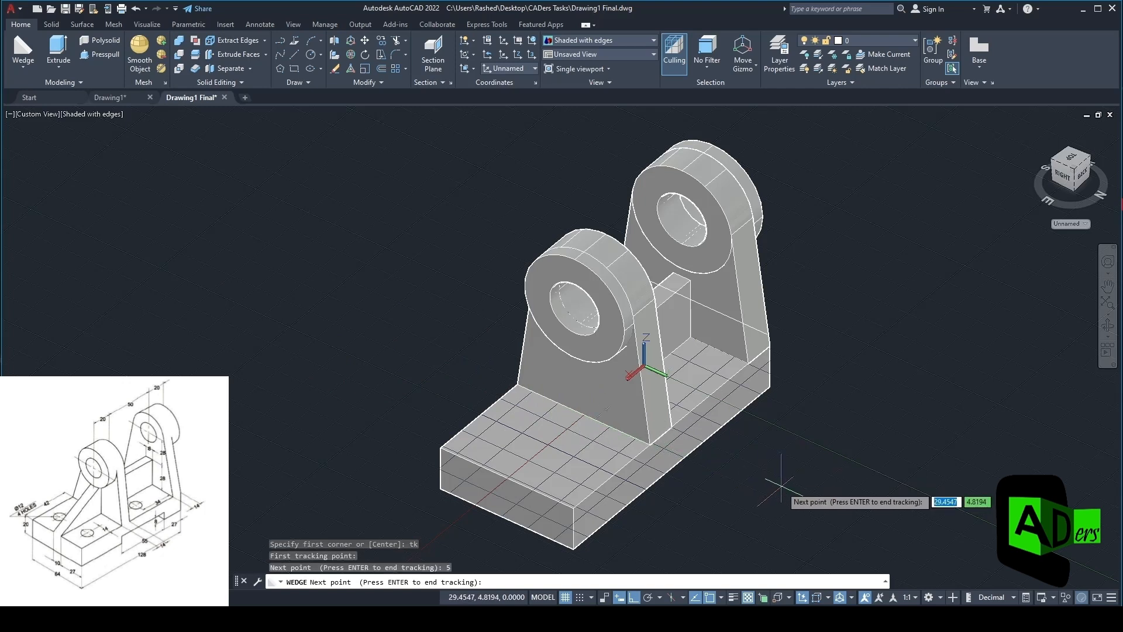
key("Return")
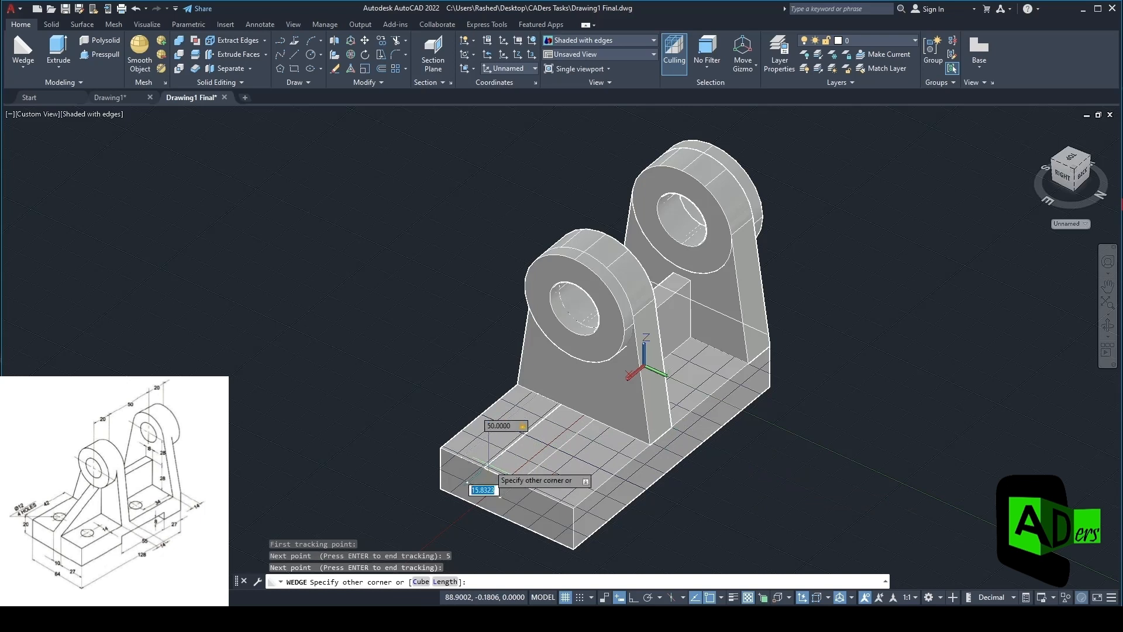
type("10")
key("Return")
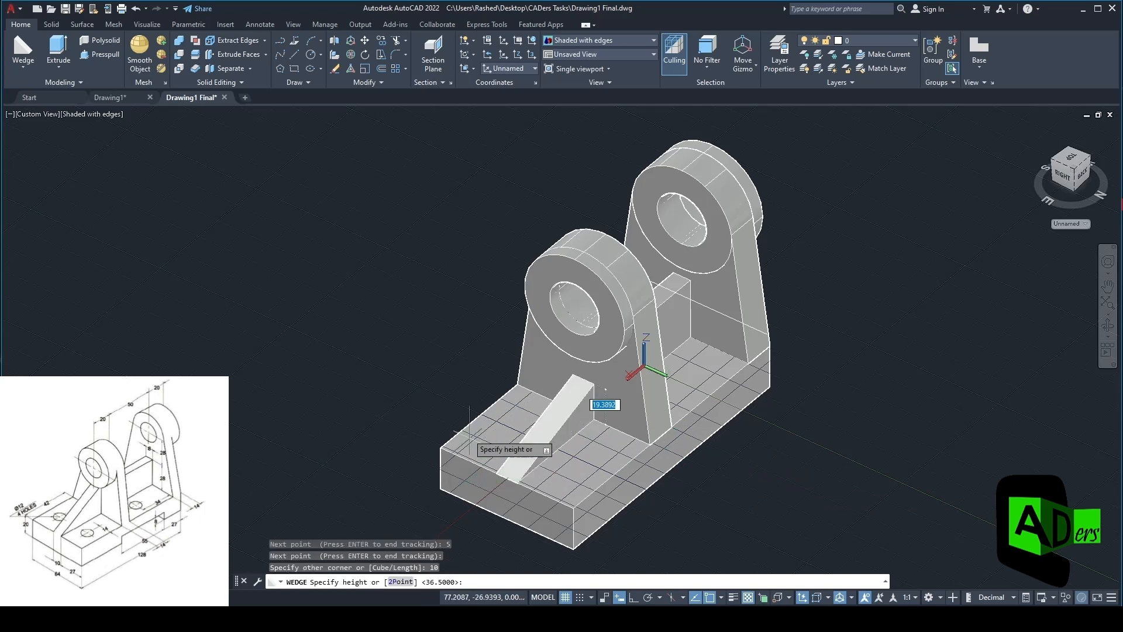
key("Return")
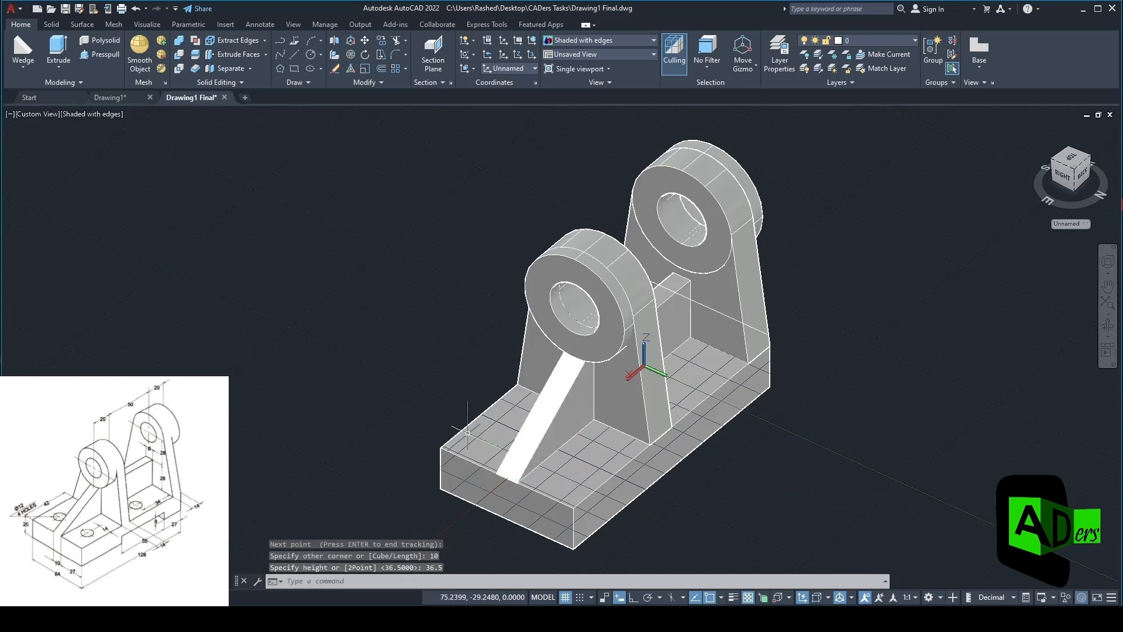
Align the UCS to the long vertical side face of the base
middle_click_drag(989, 355, 838, 309, "shift")
left_click(473, 69)
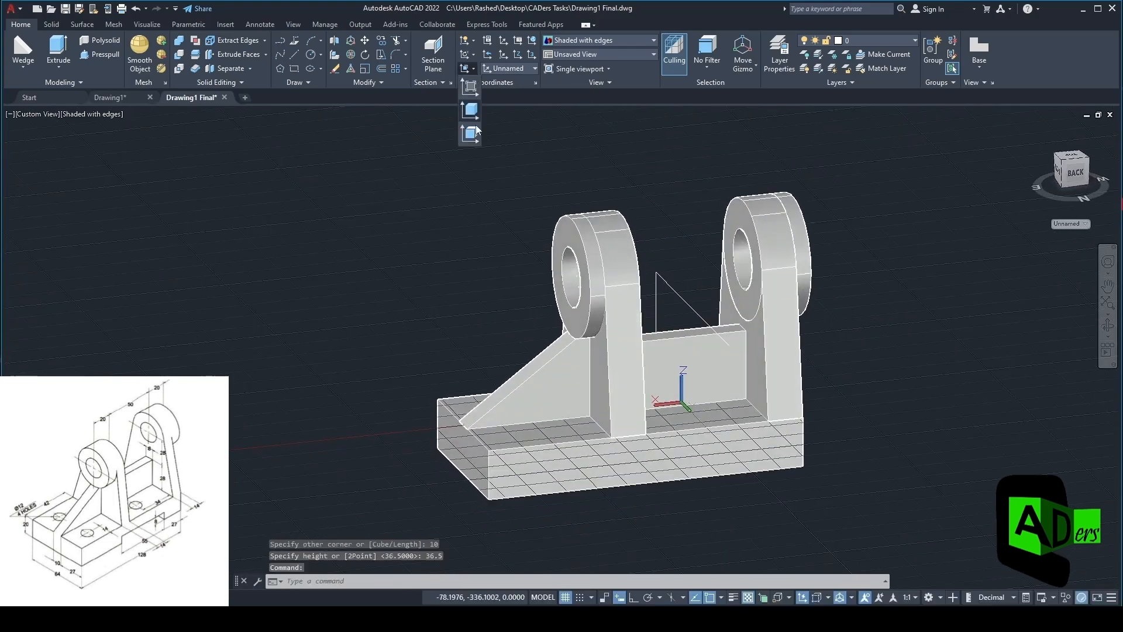
left_click(475, 138)
left_click(653, 469)
key("Return")
key("Return")
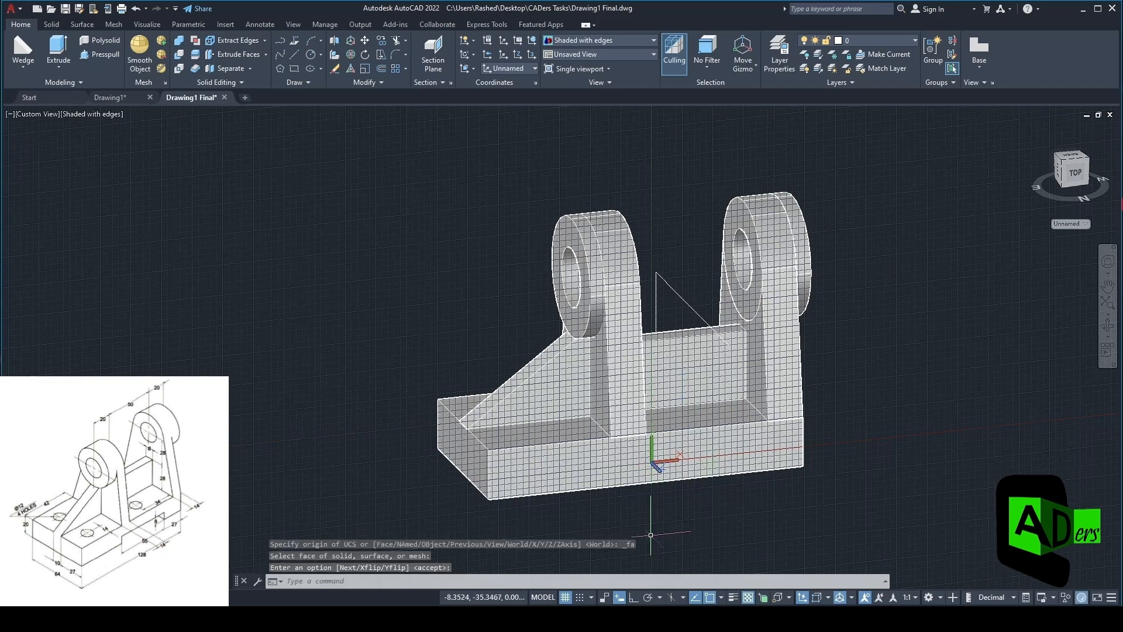
Draw a 55 x 8 rectangle along the side face's lower edge, with its first corner tracked 27 from the lower corner at the end opposite the rib
left_click(561, 619)
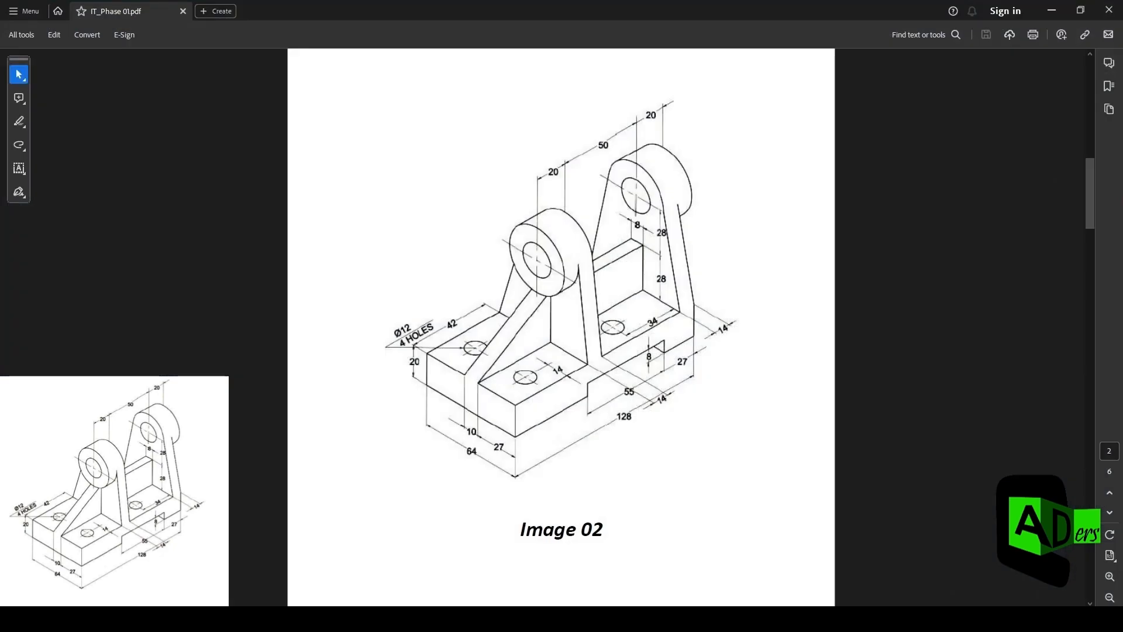
left_click(560, 619)
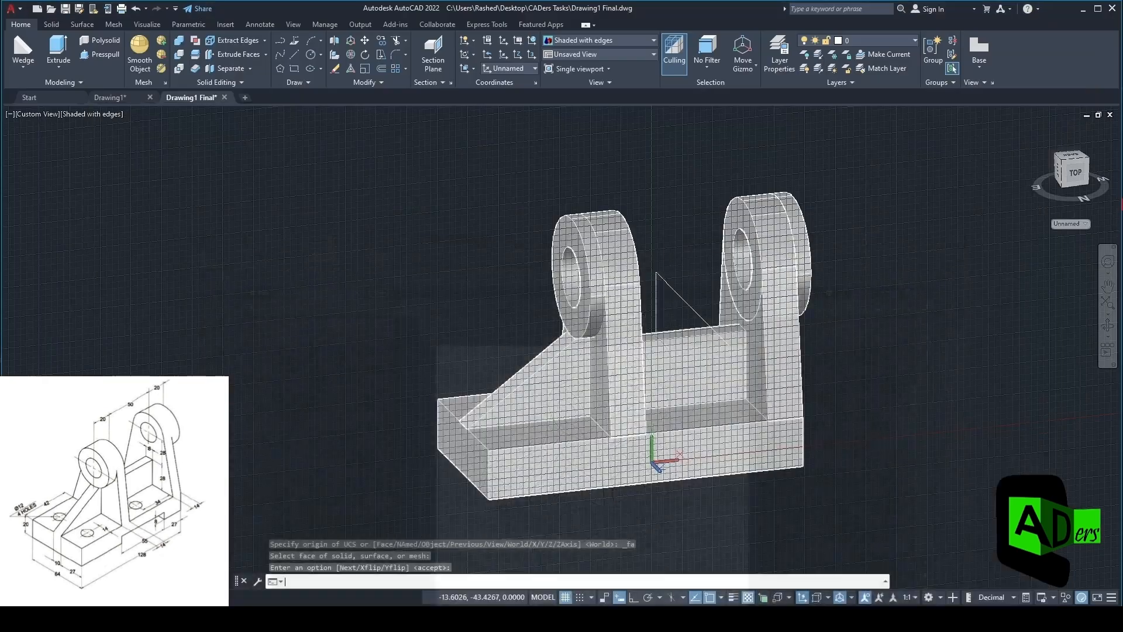
left_click(301, 69)
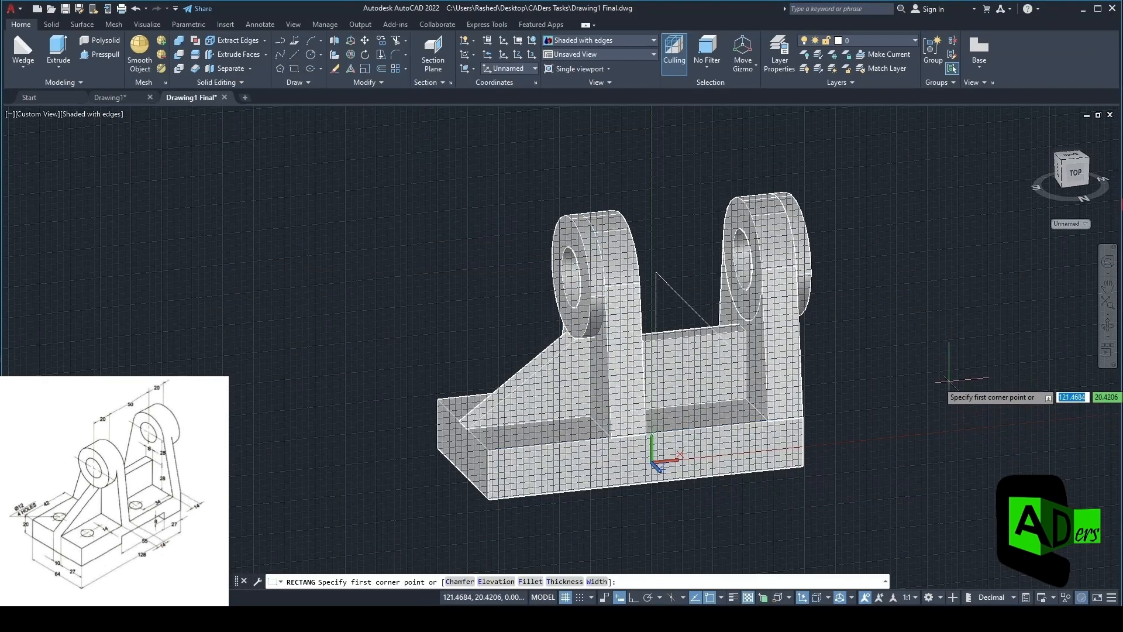
type("tk")
key("Return")
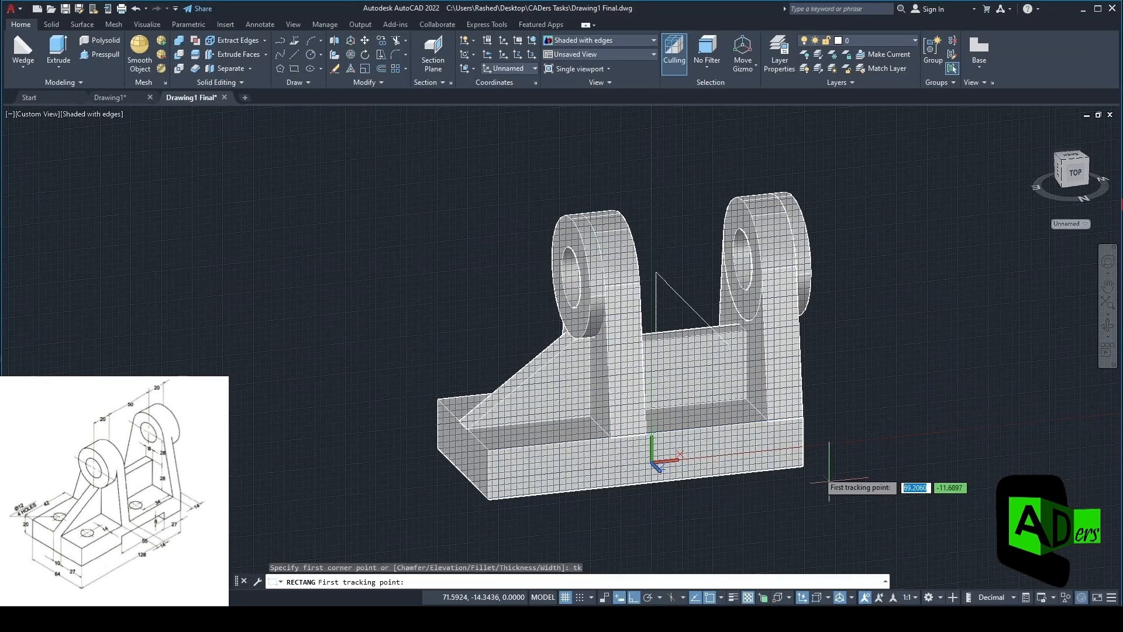
left_click(489, 499)
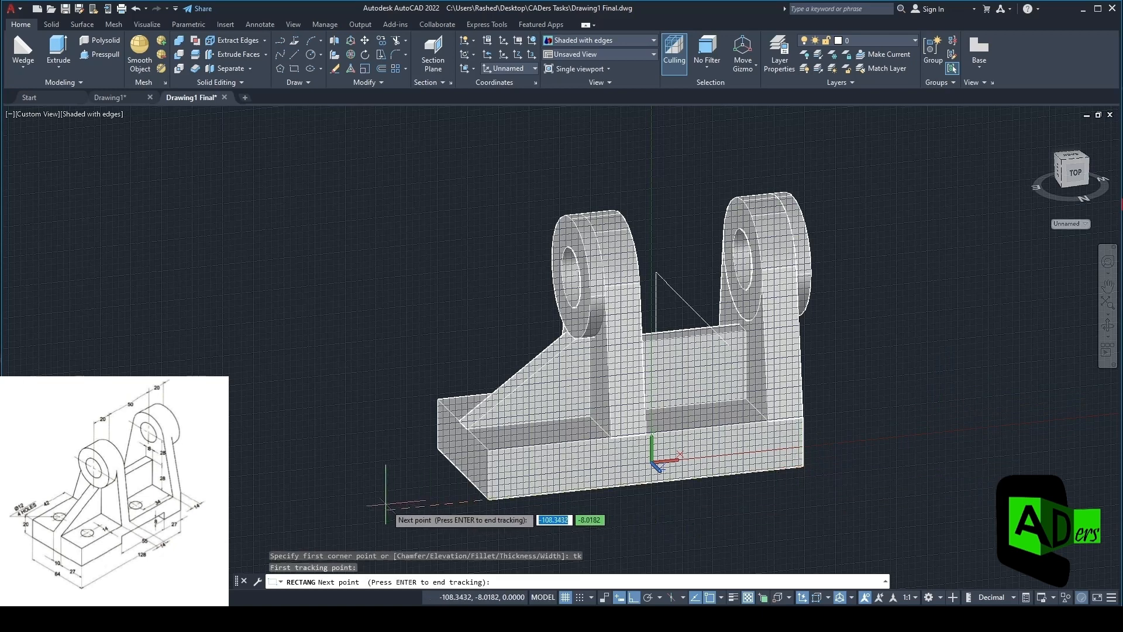
type("27")
key("Return")
key("Return")
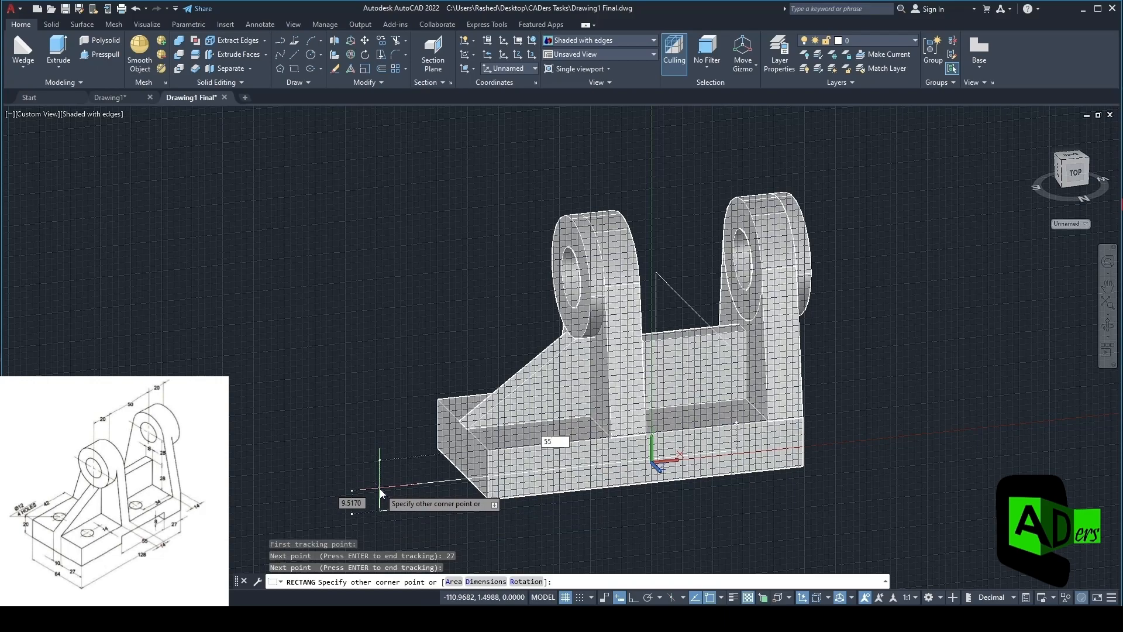
key("Tab")
type("8")
key("Return")
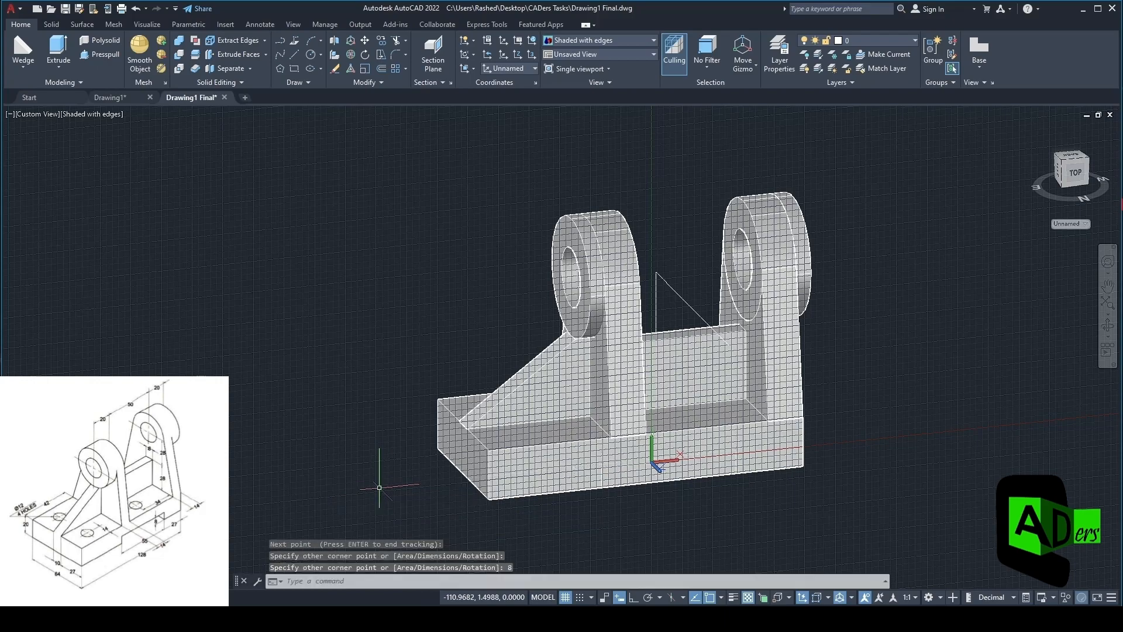
Presspull the 55 x 8 rectangle through the full width of the base to cut the bottom slot
middle_click_drag(527, 370, 637, 341, "shift")
scroll(673, 433, "down", 2)
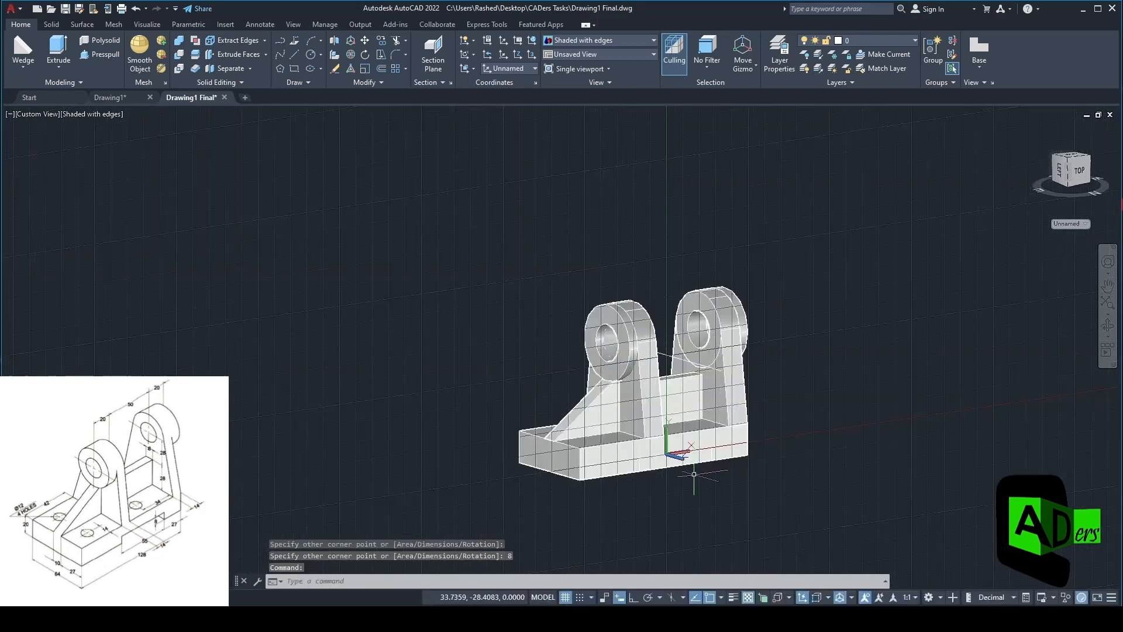
scroll(698, 484, "up", 5)
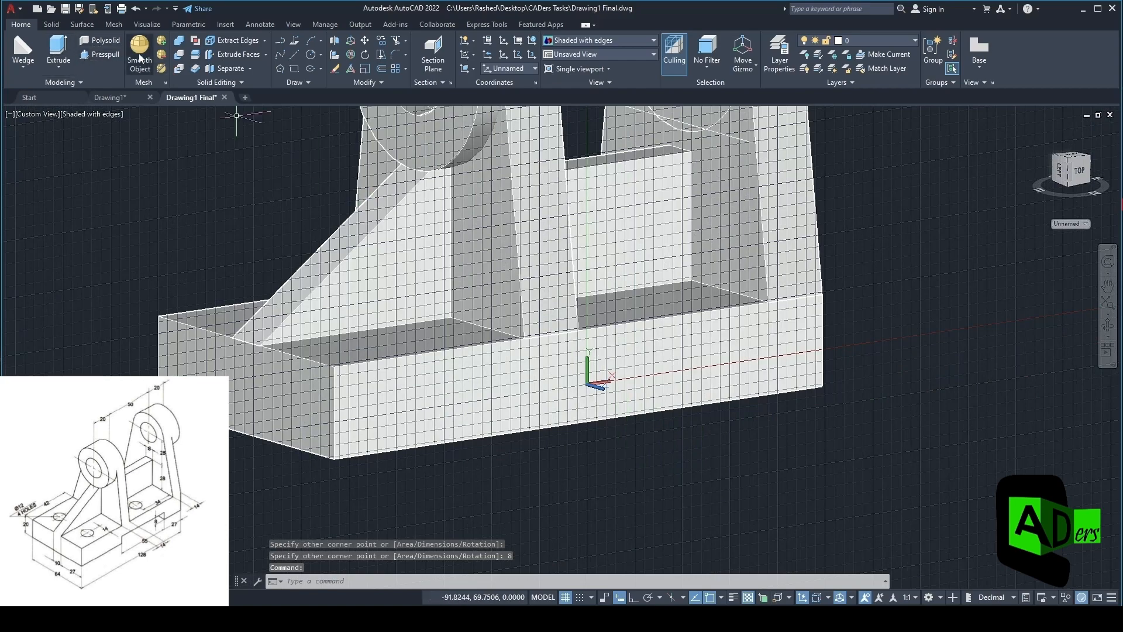
left_click(103, 54)
left_click(620, 404)
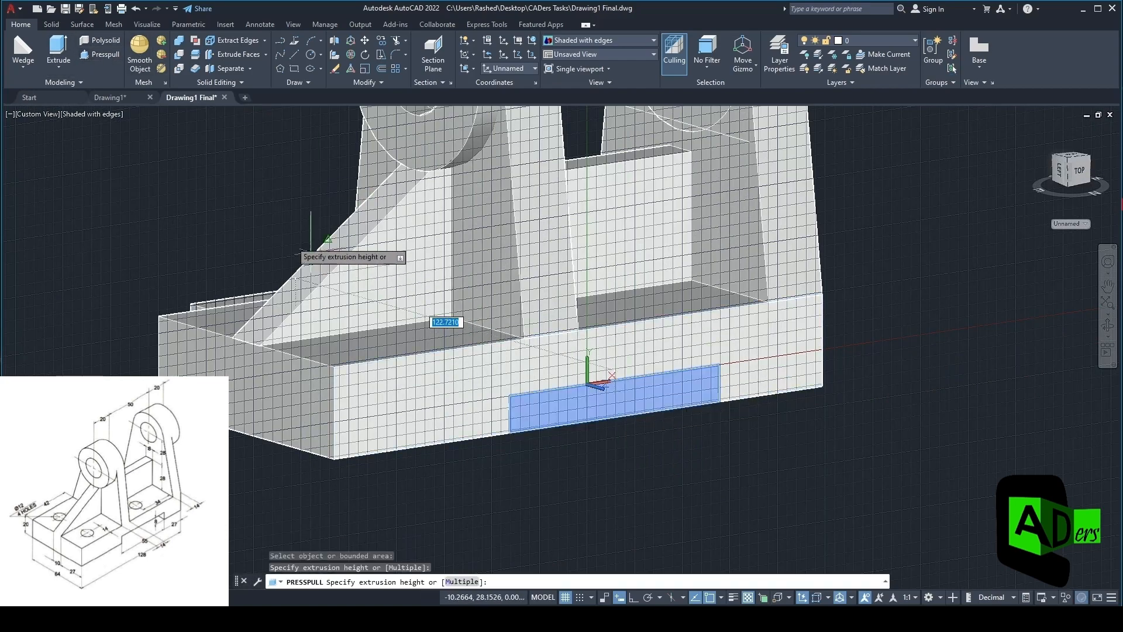
left_click(259, 229)
middle_click_drag(773, 394, 837, 433, "shift")
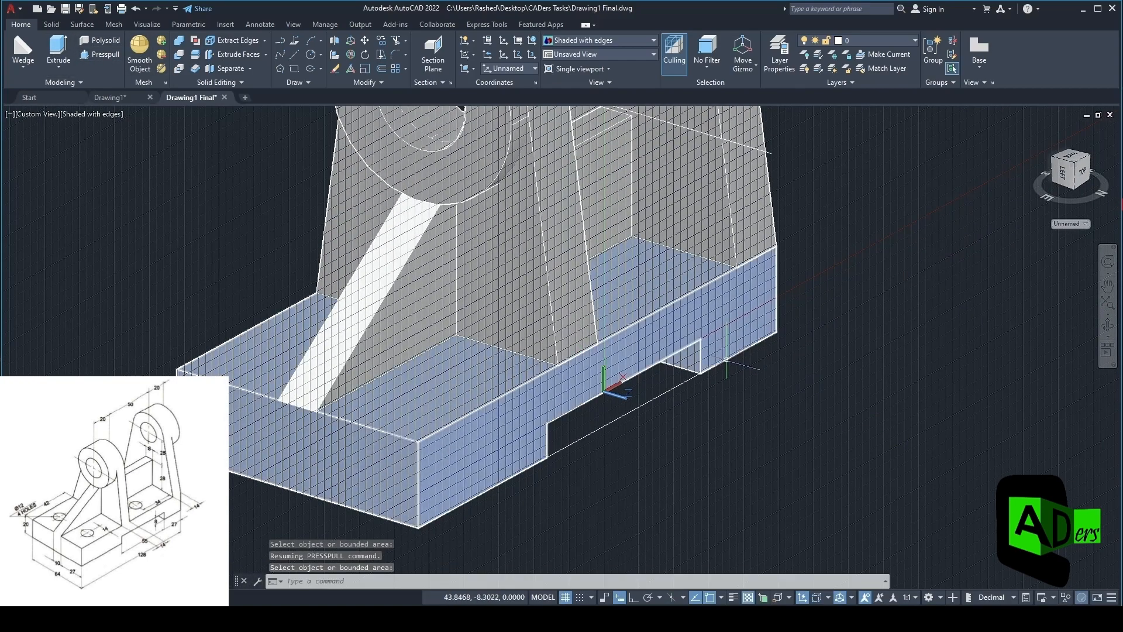
middle_click_drag(717, 372, 765, 389)
key("Escape")
Align the UCS to the top face of the base beside the rib
left_click(473, 70)
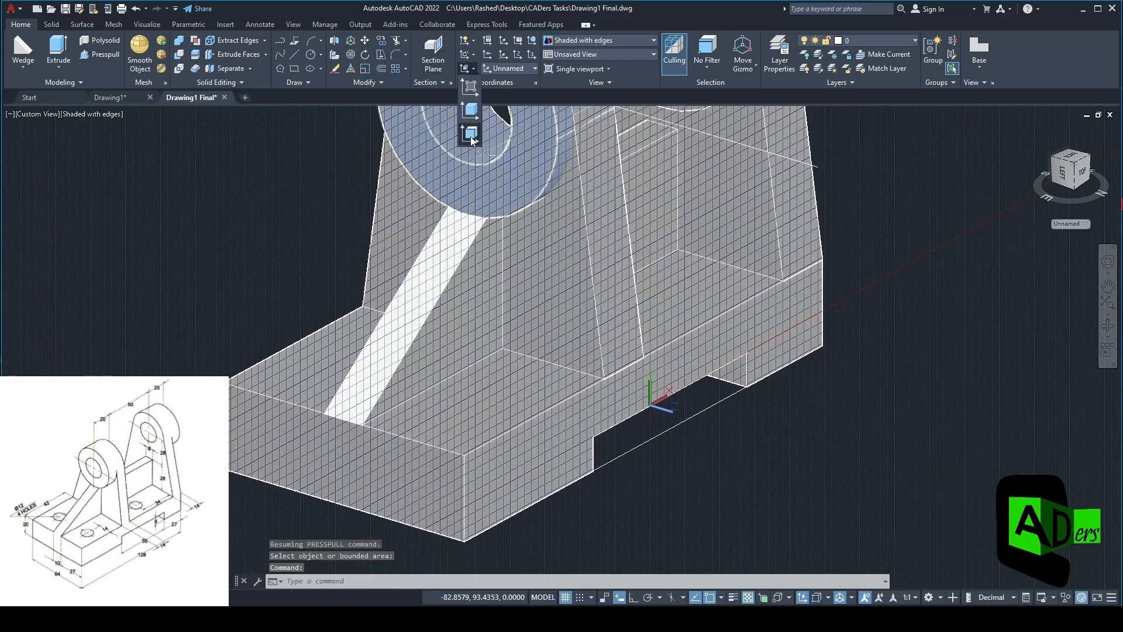
left_click(474, 142)
left_click(487, 403)
left_click_drag(487, 412, 517, 433, "shift")
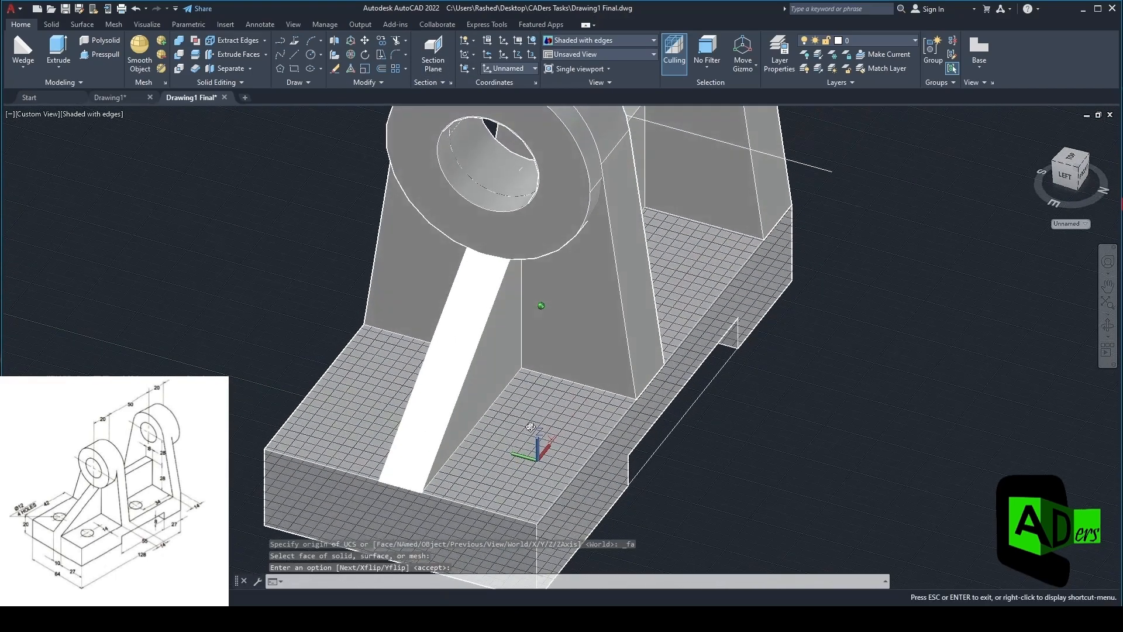
middle_click_drag(518, 433, 544, 424, "shift")
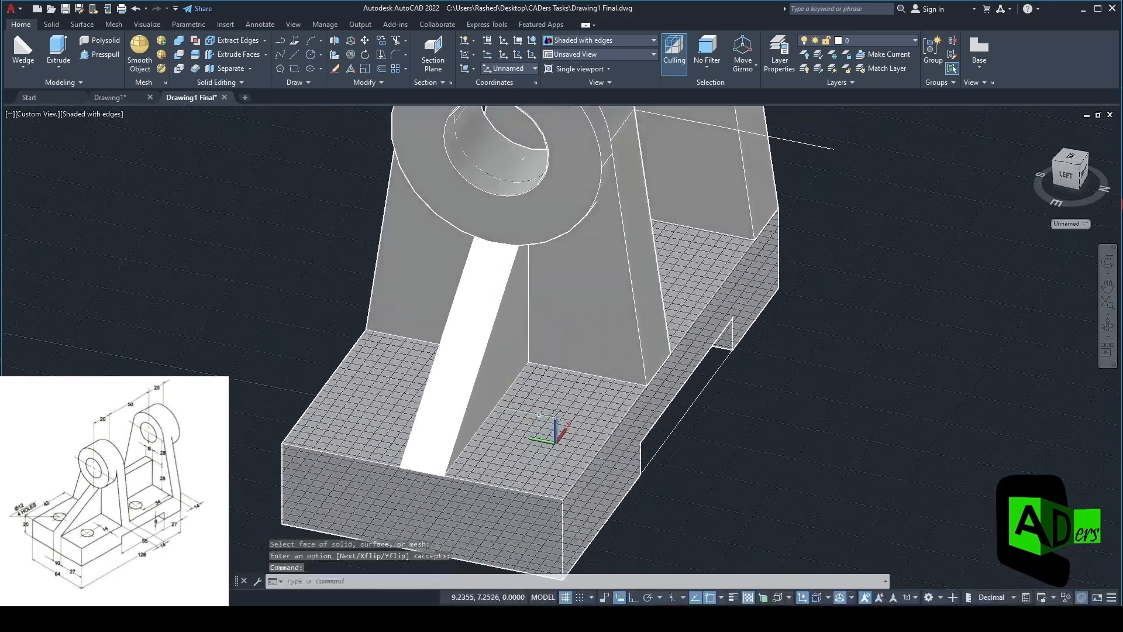
left_click(311, 55)
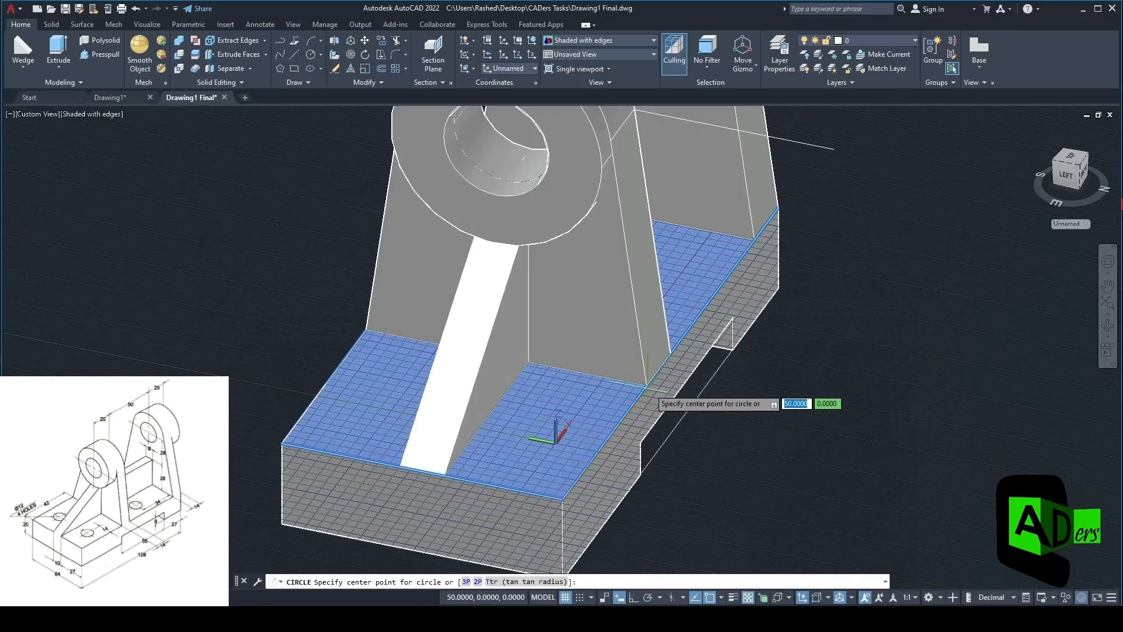
left_click(647, 387)
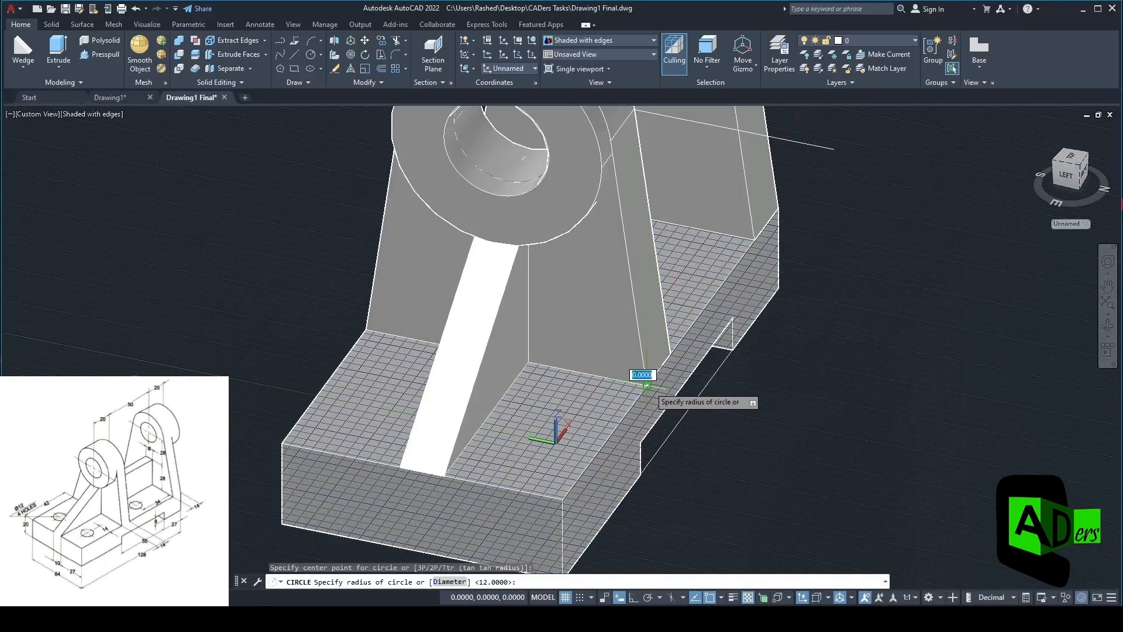
key("Escape")
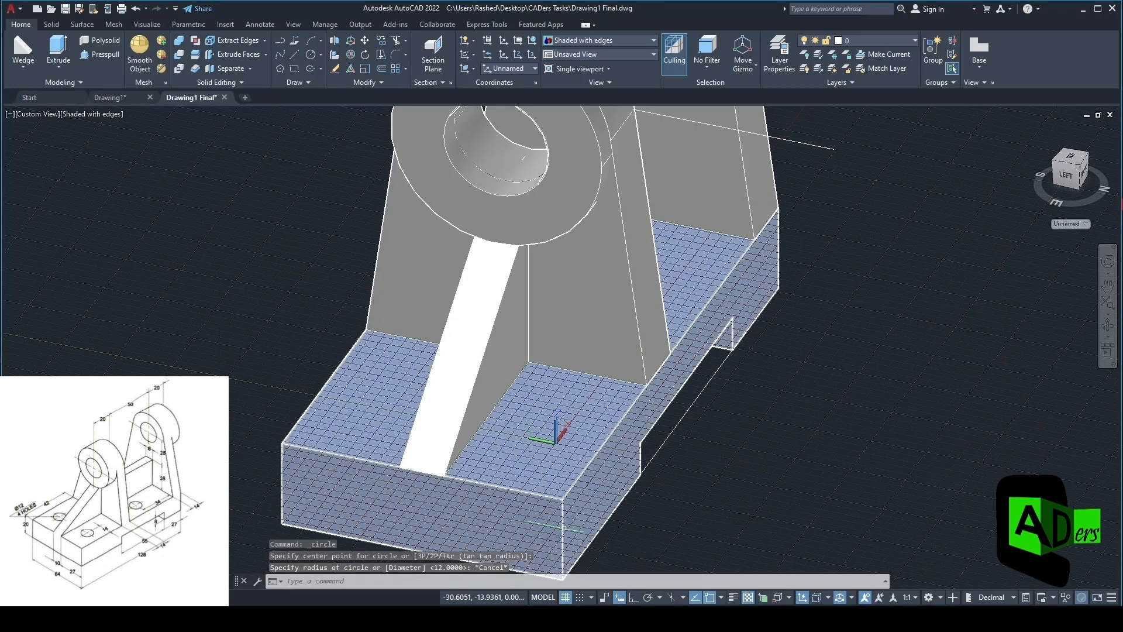
left_click(311, 55)
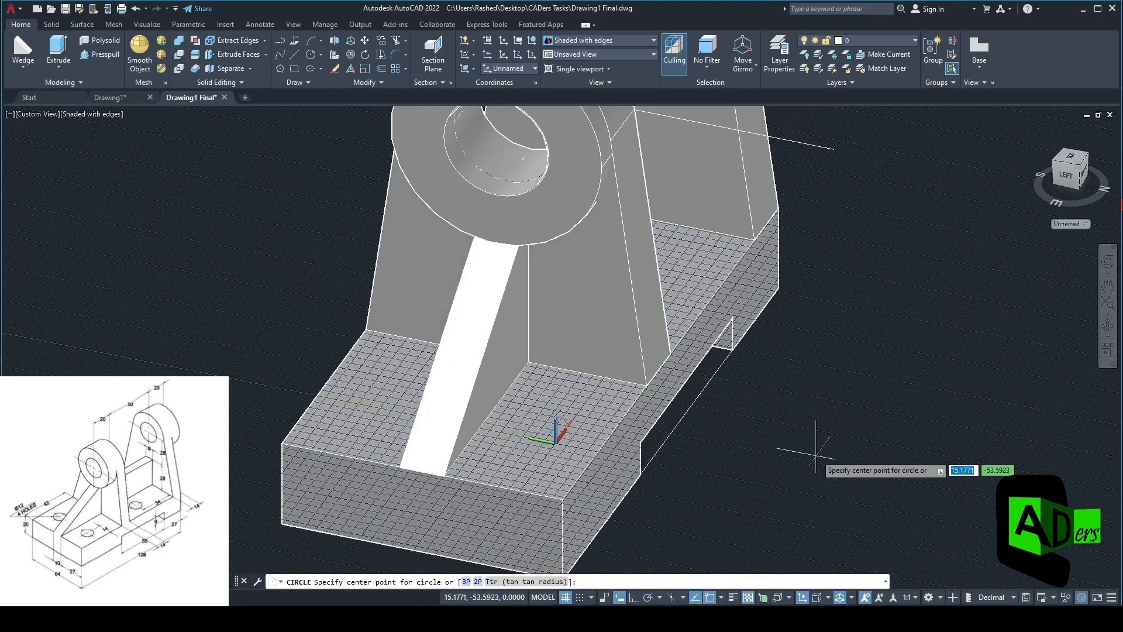
type("tk")
key("Return")
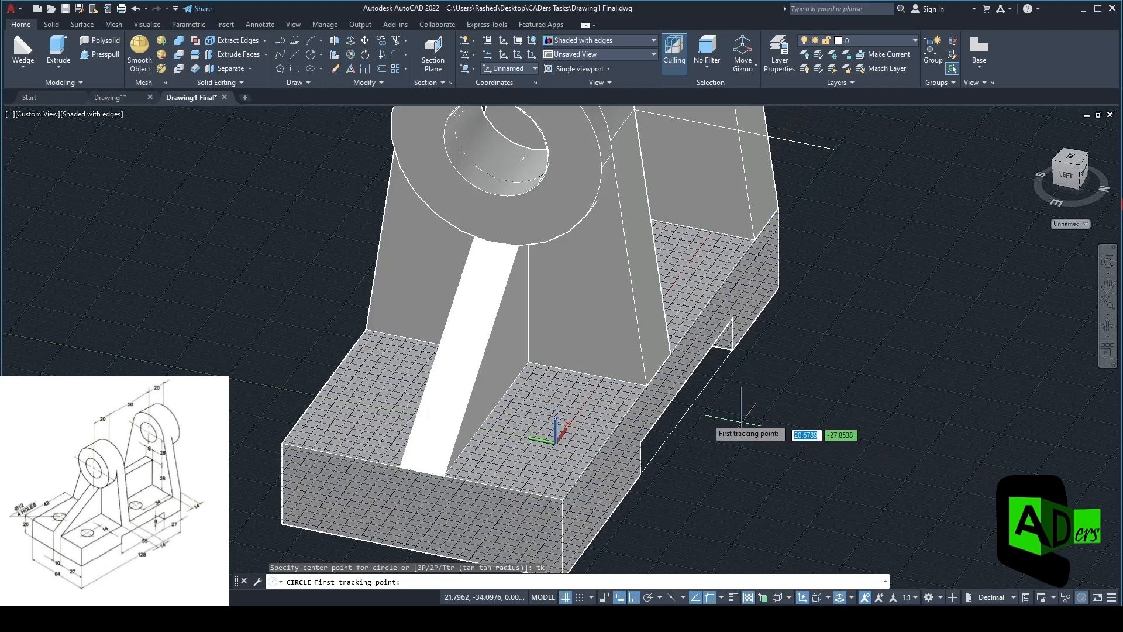
left_click(646, 386)
middle_click_drag(565, 496, 587, 440)
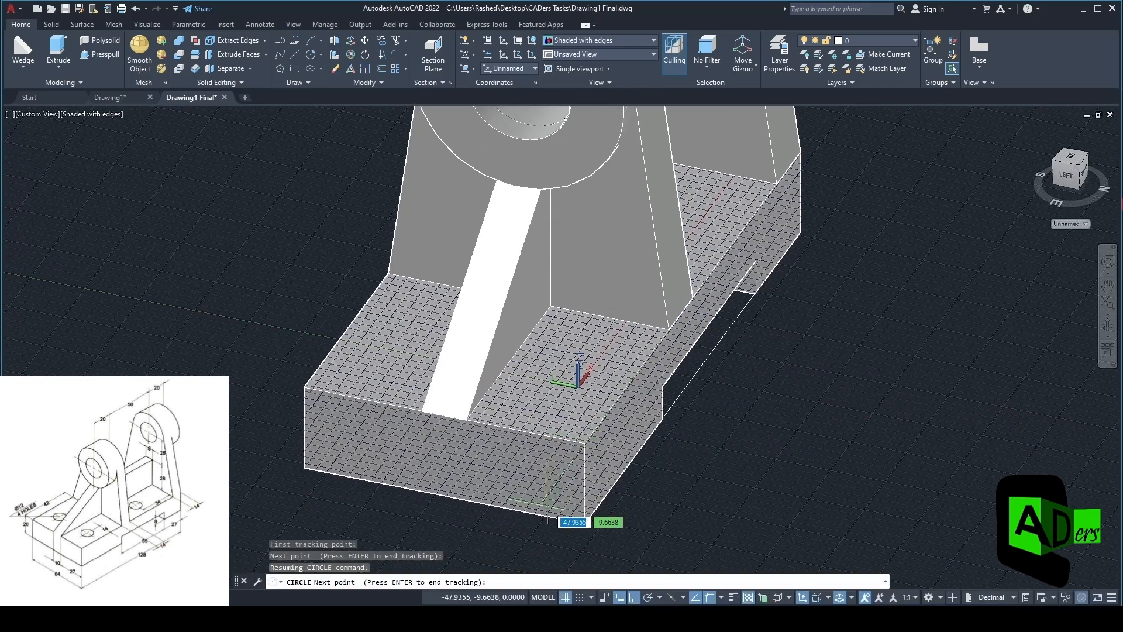
type("14")
key("Return")
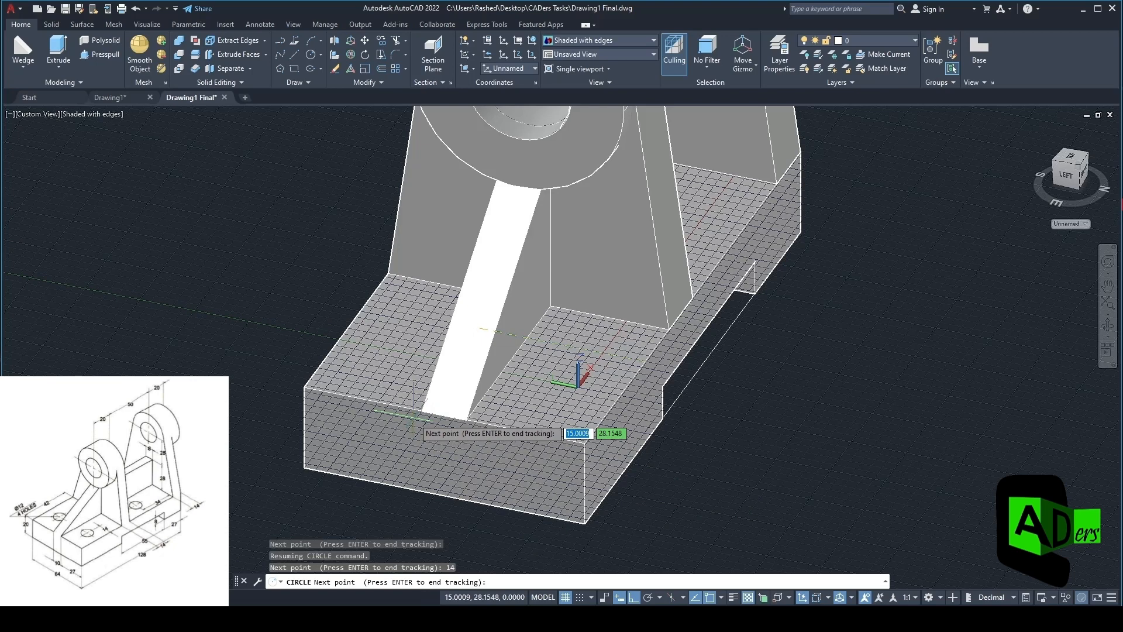
key("Escape")
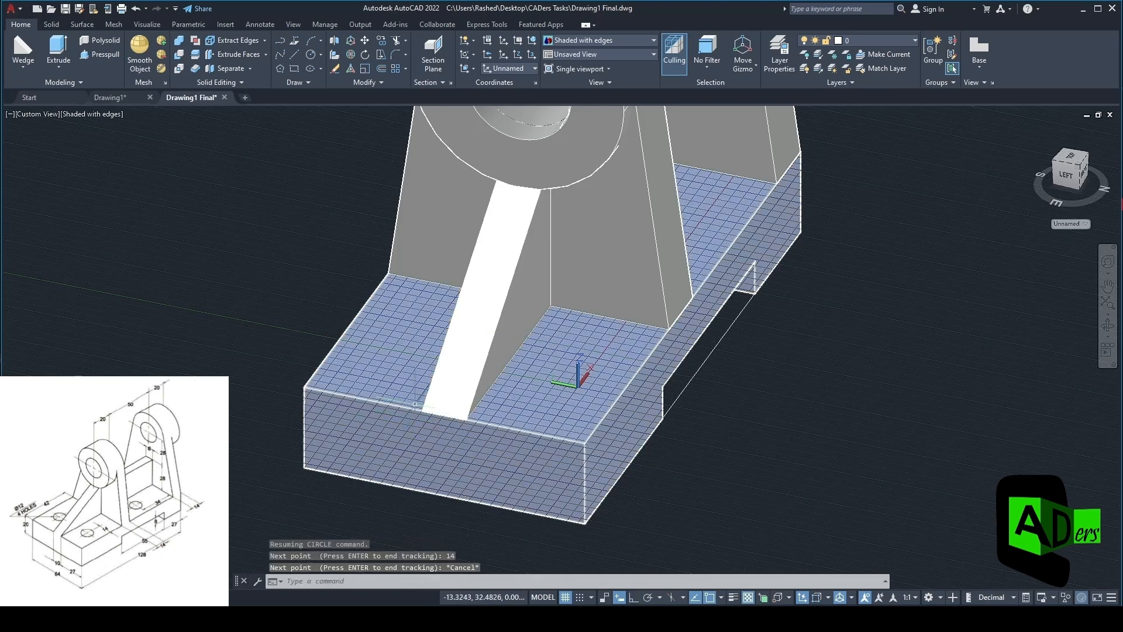
Draw a radius 6 circle on the base beside the rib, its centre tracked from the near lug's bottom corner 34 lengthwise and 14 inward
left_click(310, 55)
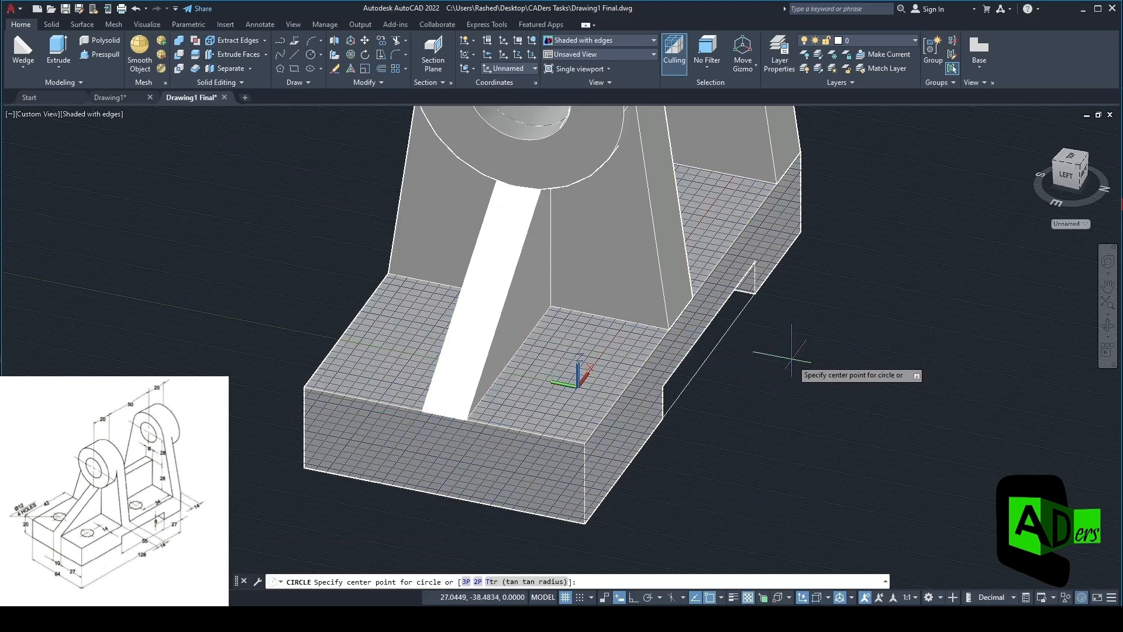
type("tk")
key("Return")
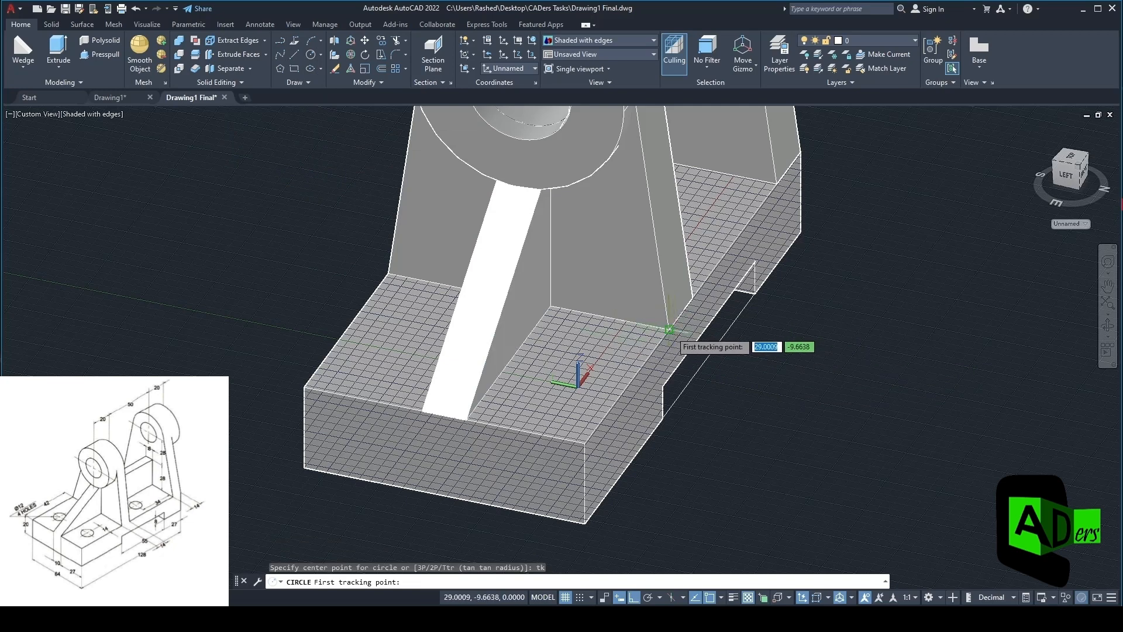
left_click(669, 330)
type("34")
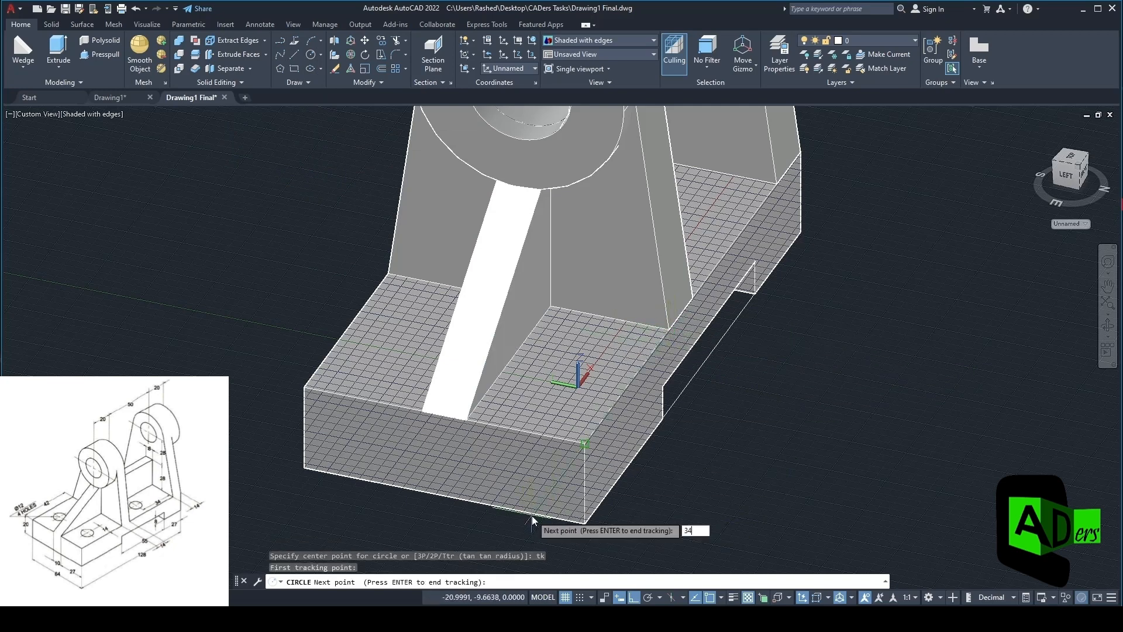
key("Return")
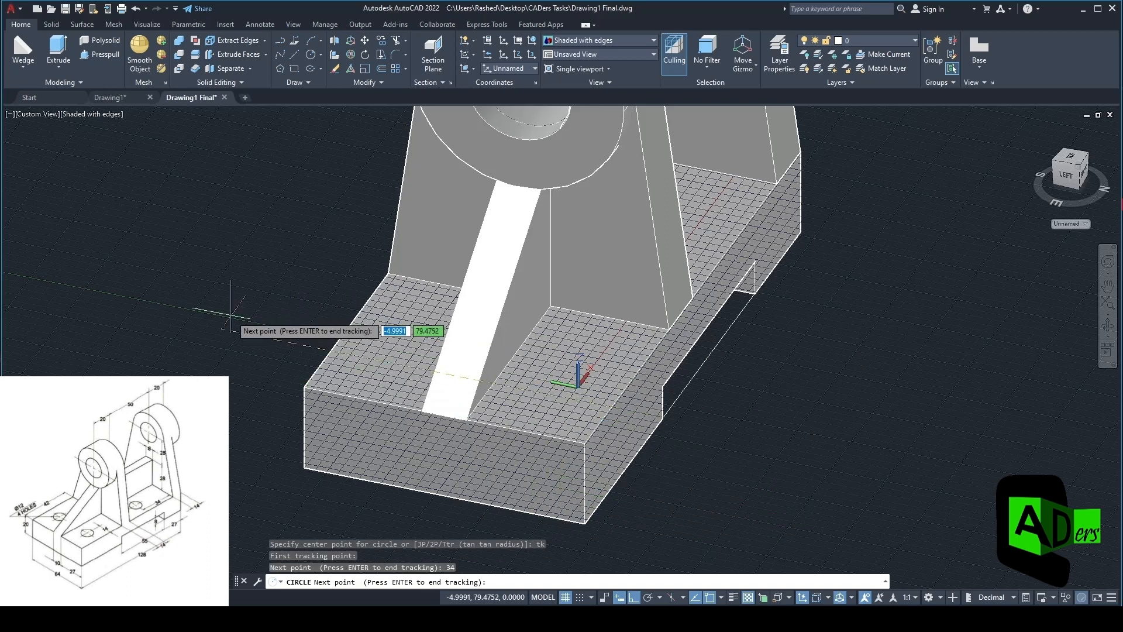
key("Return")
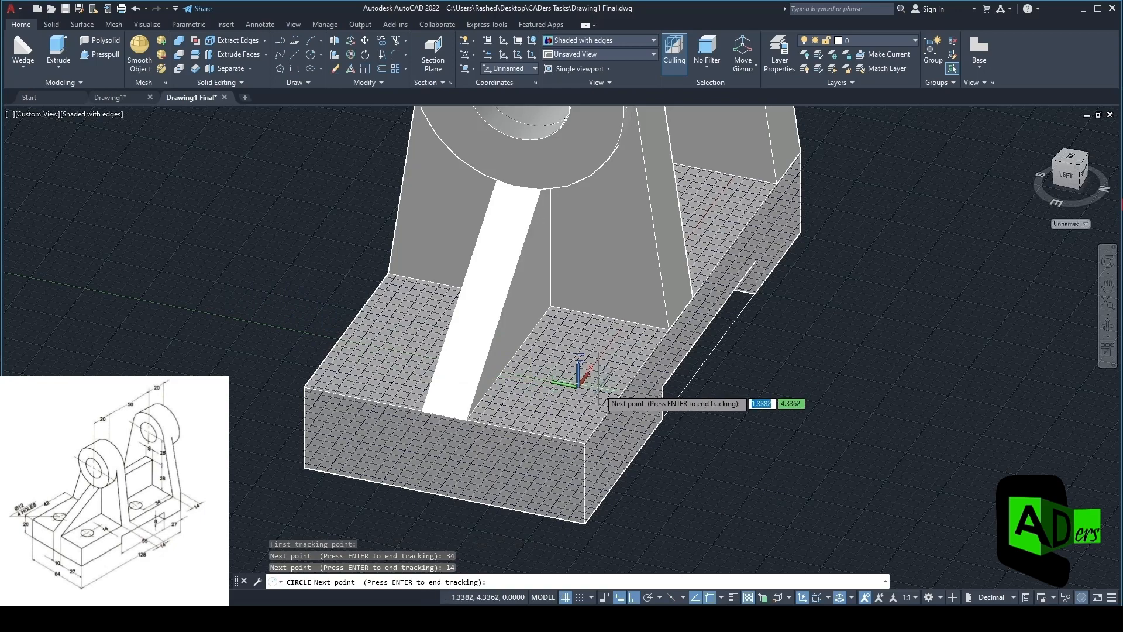
key("Return")
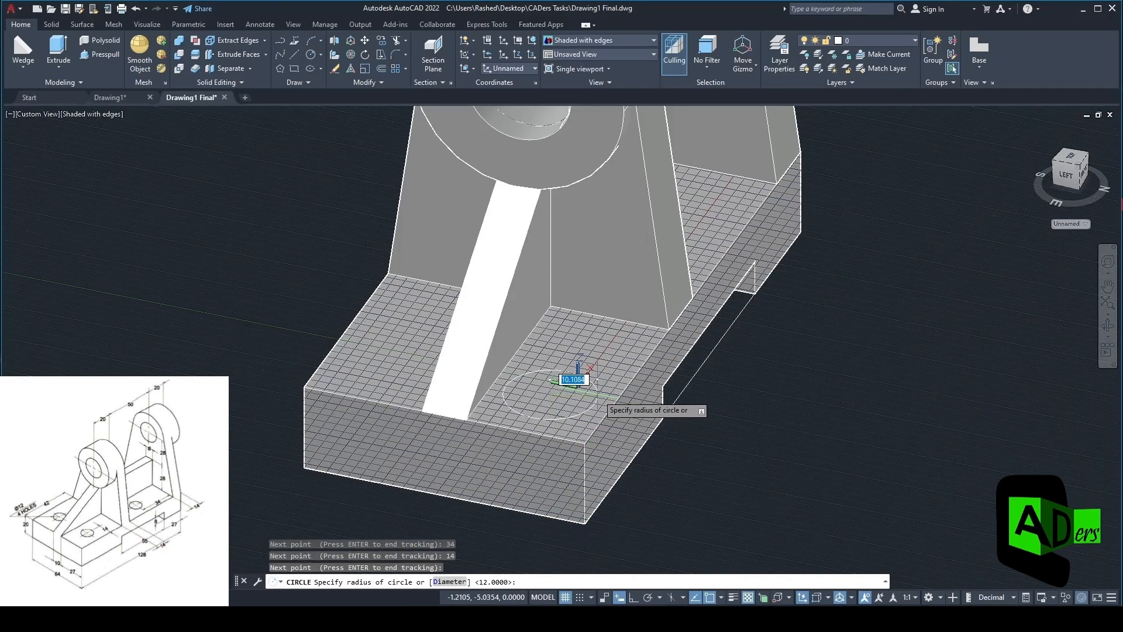
type("6")
key("Return")
Draw a diameter 12 circle between the lugs, its centre tracked from the far lug's bottom corner 34 toward the near lug and 14 inward
middle_click_drag(601, 395, 548, 393, "shift")
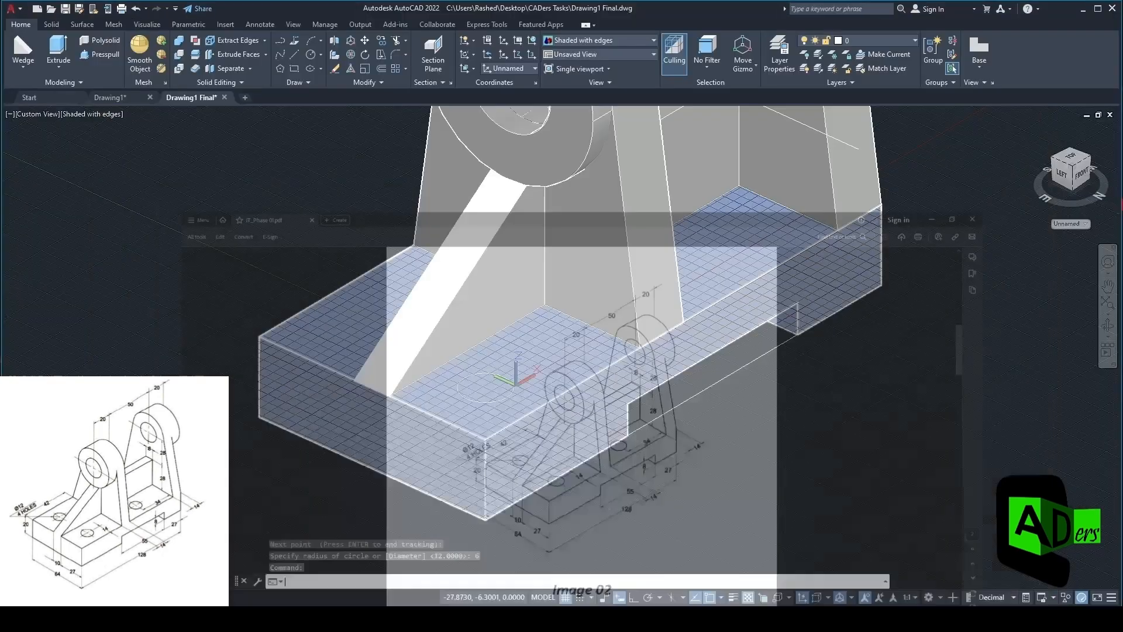
left_click(320, 54)
left_click(342, 94)
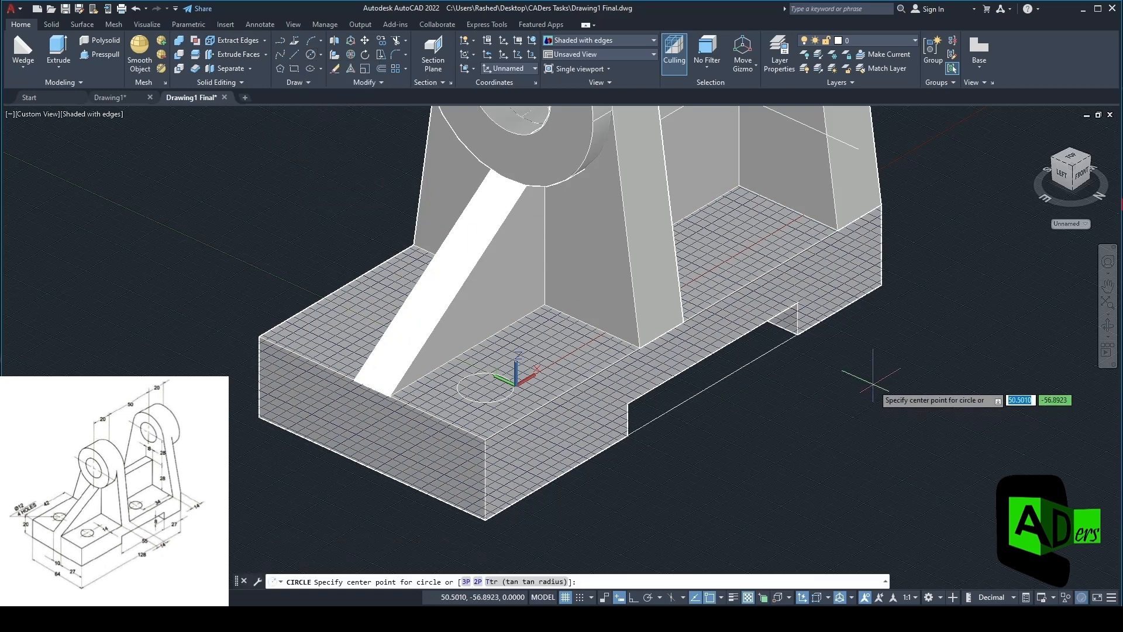
type("tk")
key("Return")
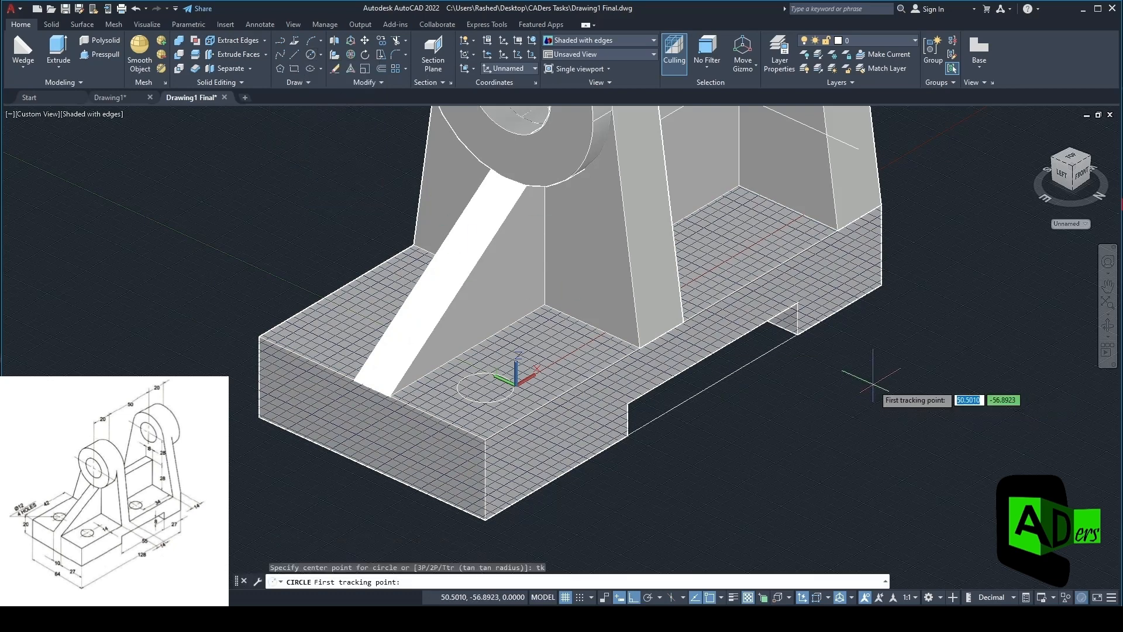
left_click(838, 230)
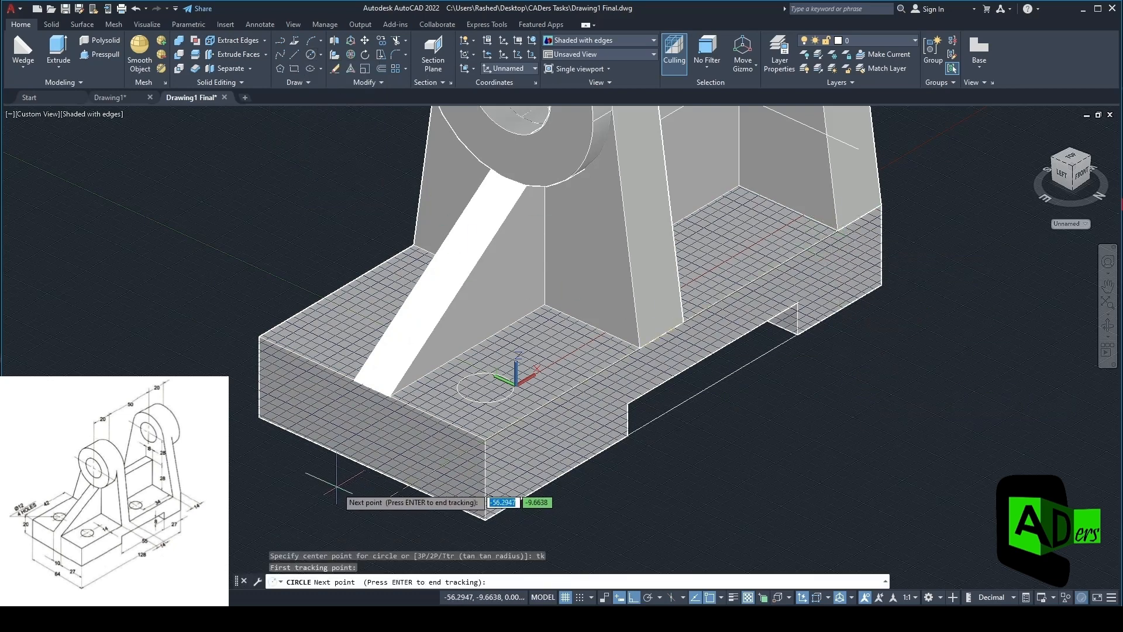
key("Return")
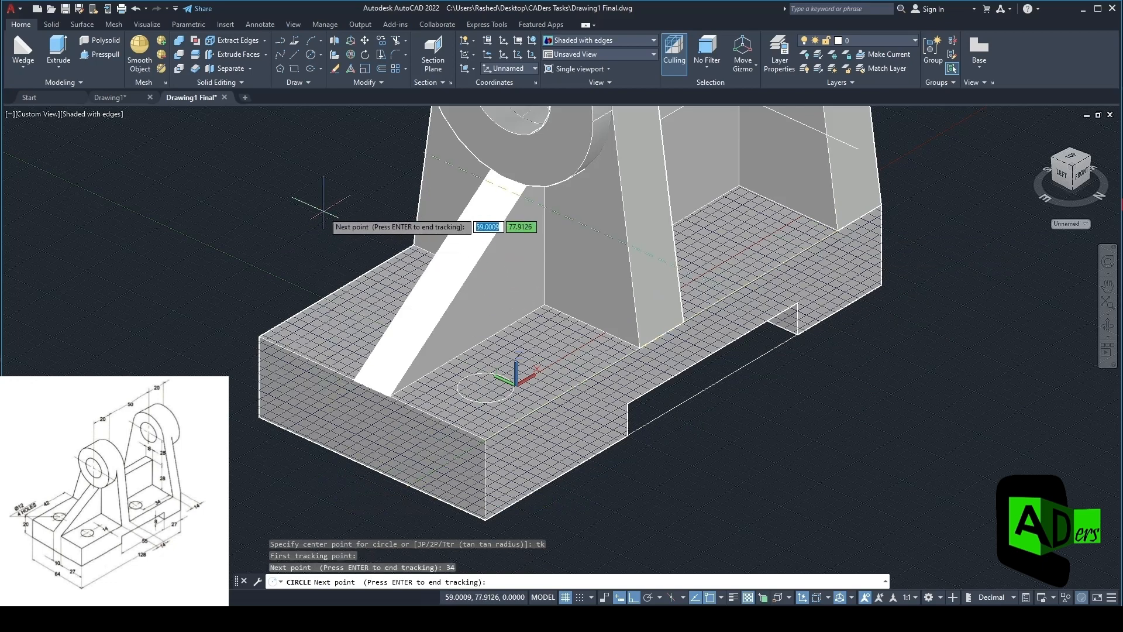
type("14")
key("Return")
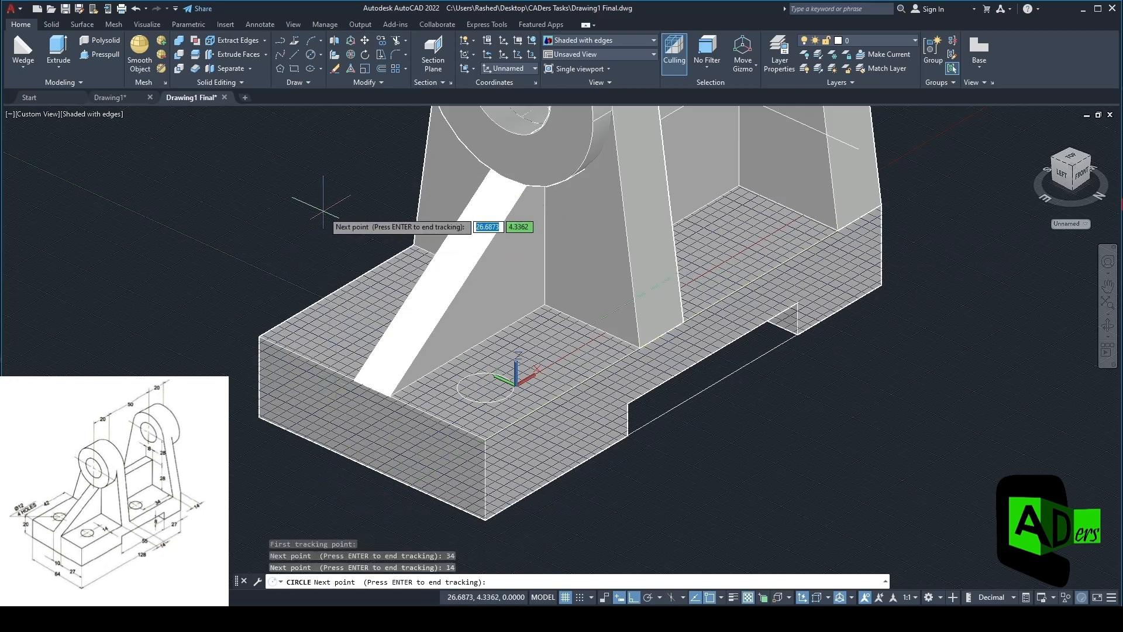
key("Return")
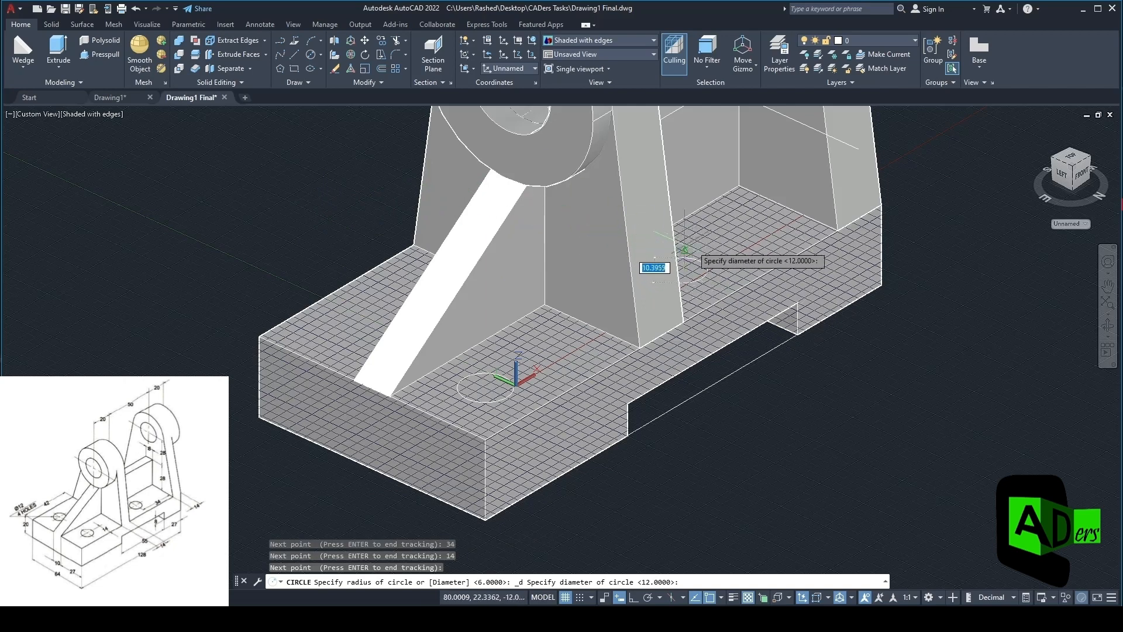
type("12")
key("Return")
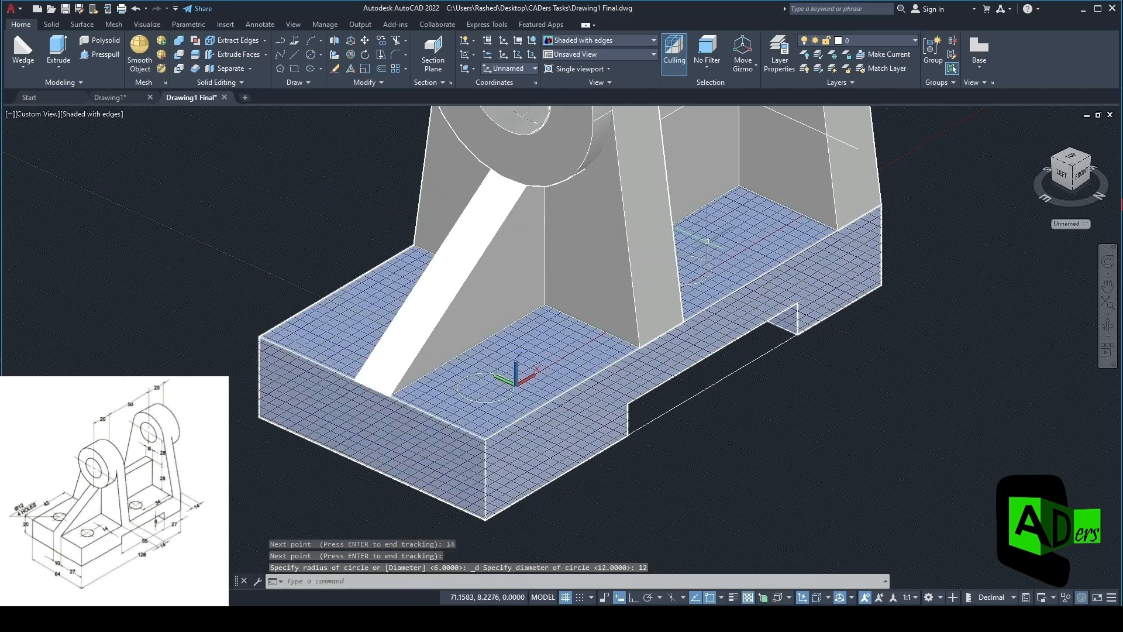
Switch the model's visual style to 2D Wireframe
left_click(553, 619)
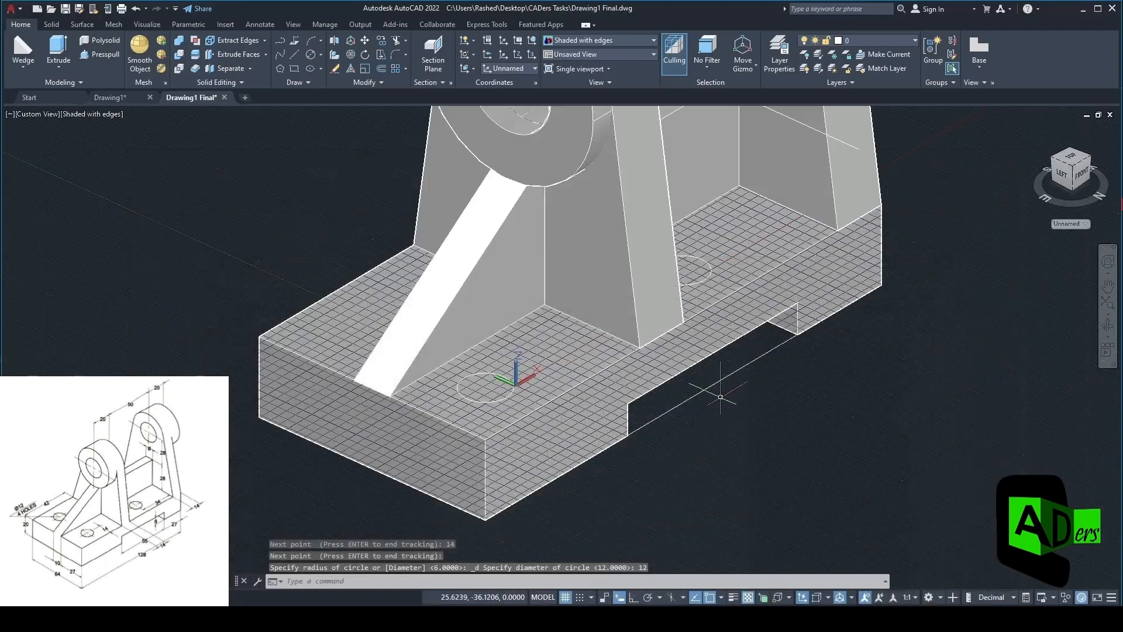
middle_click_drag(561, 293, 585, 280, "shift")
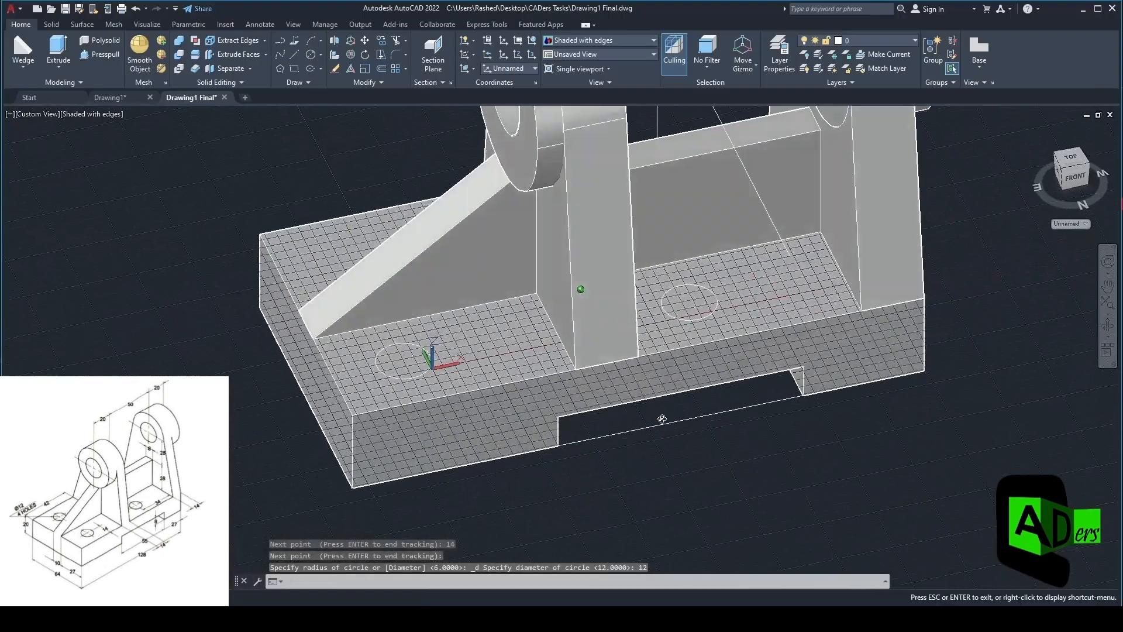
scroll(562, 316, "up", 3)
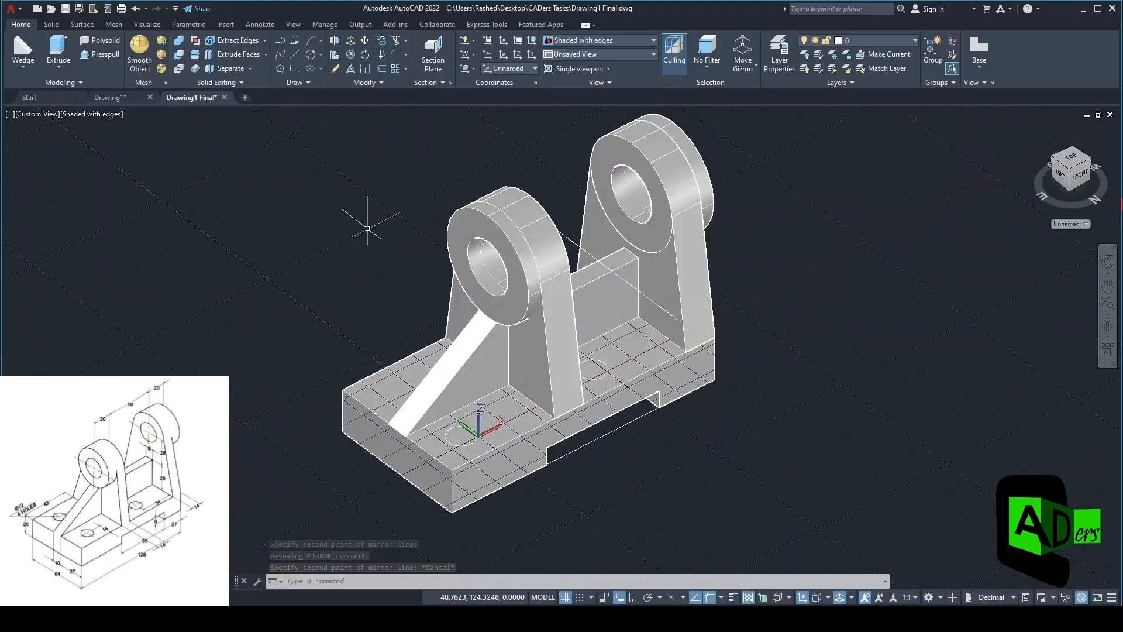
type("MIRROR")
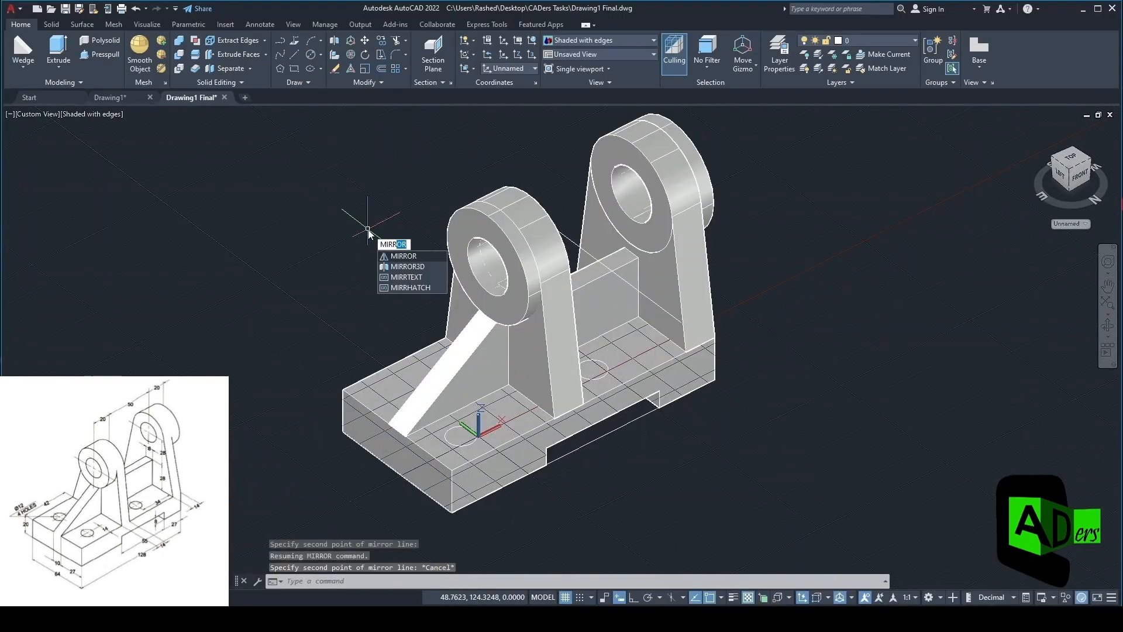
key("Escape")
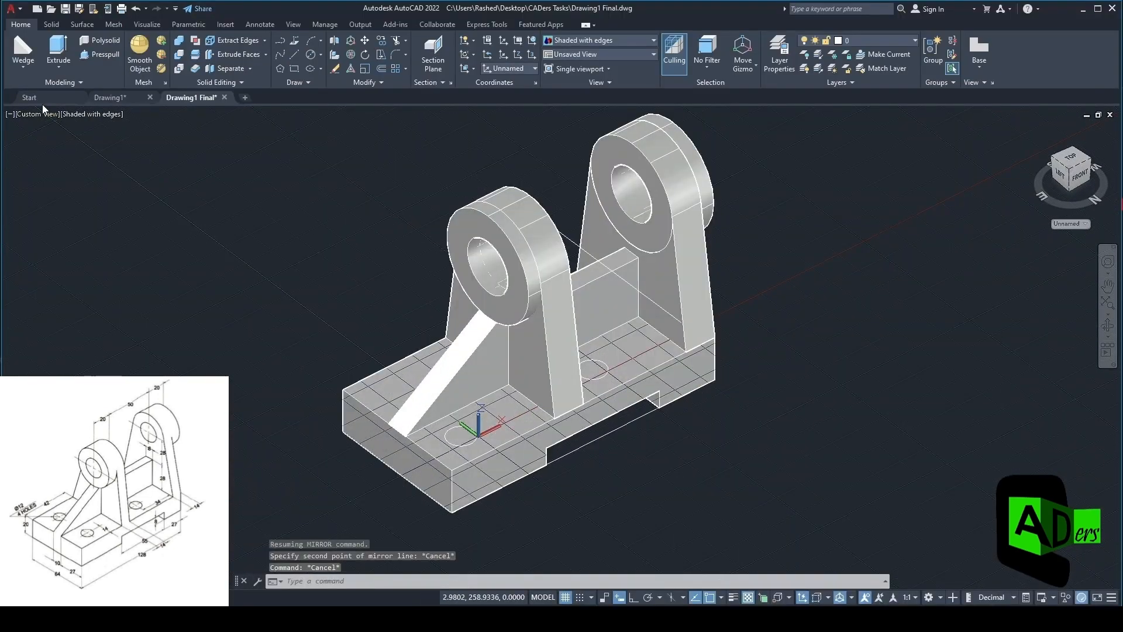
left_click(86, 116)
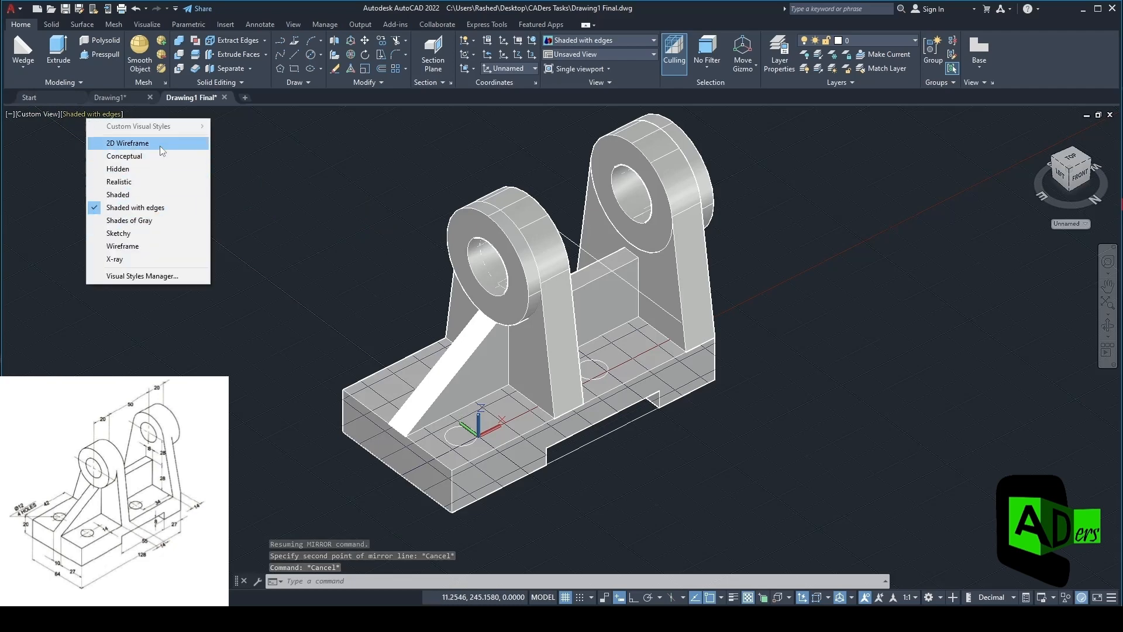
left_click(160, 145)
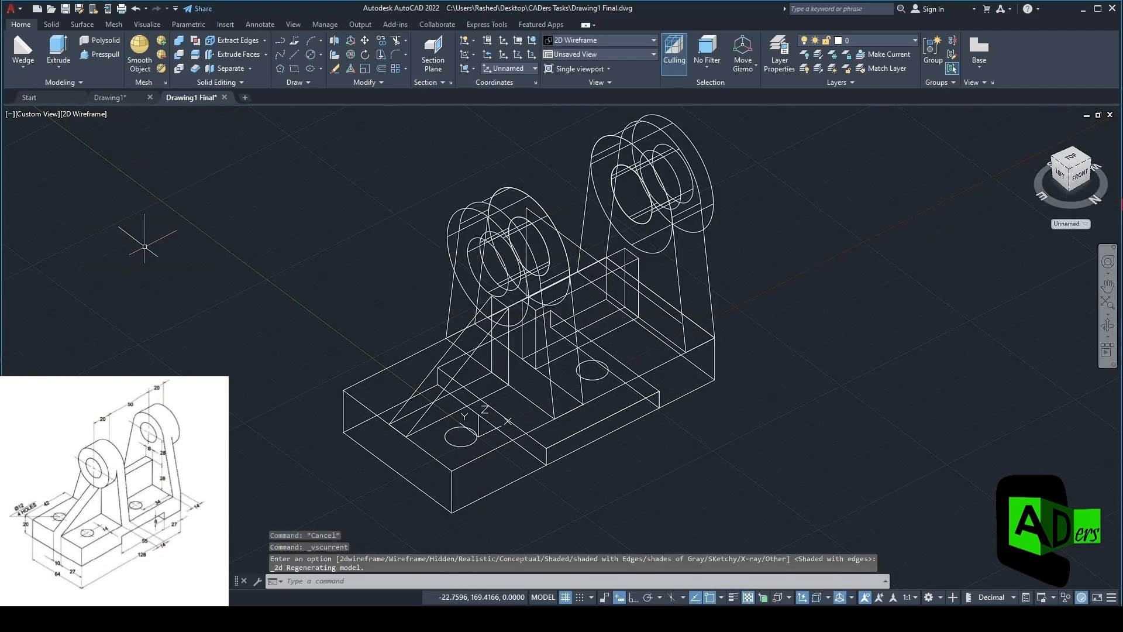
key("Return")
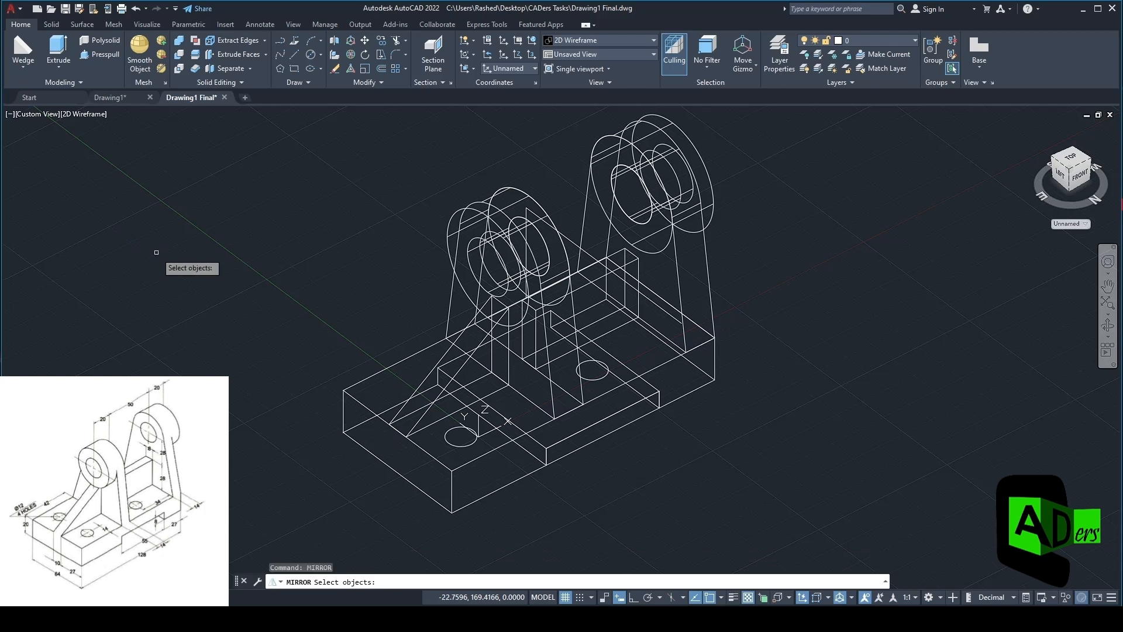
left_click(459, 446)
key("Return")
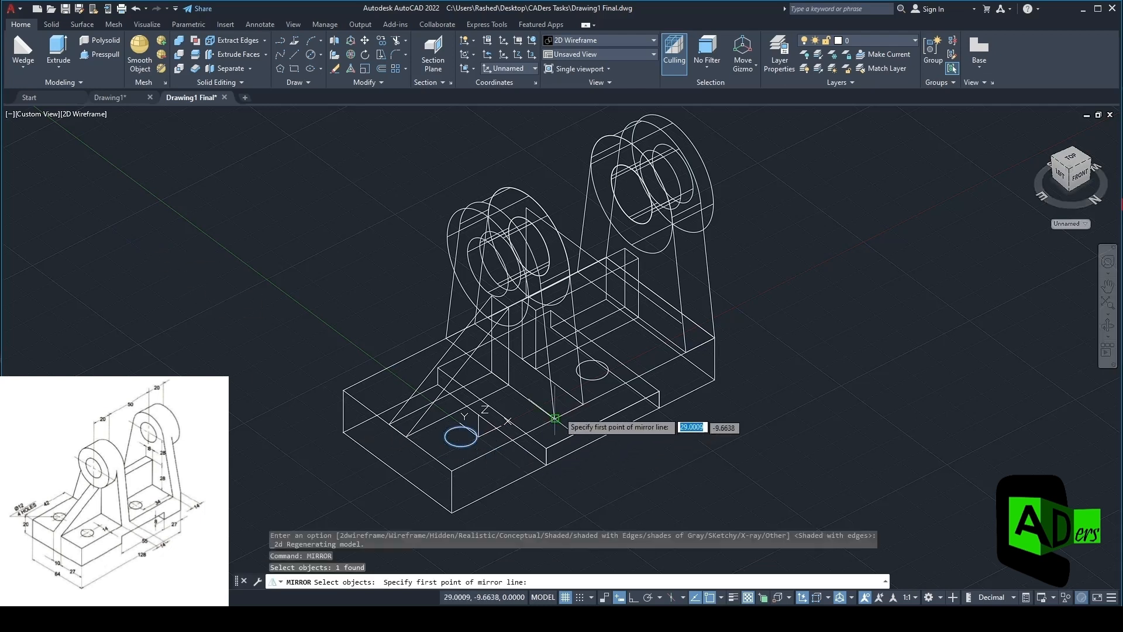
key("Escape")
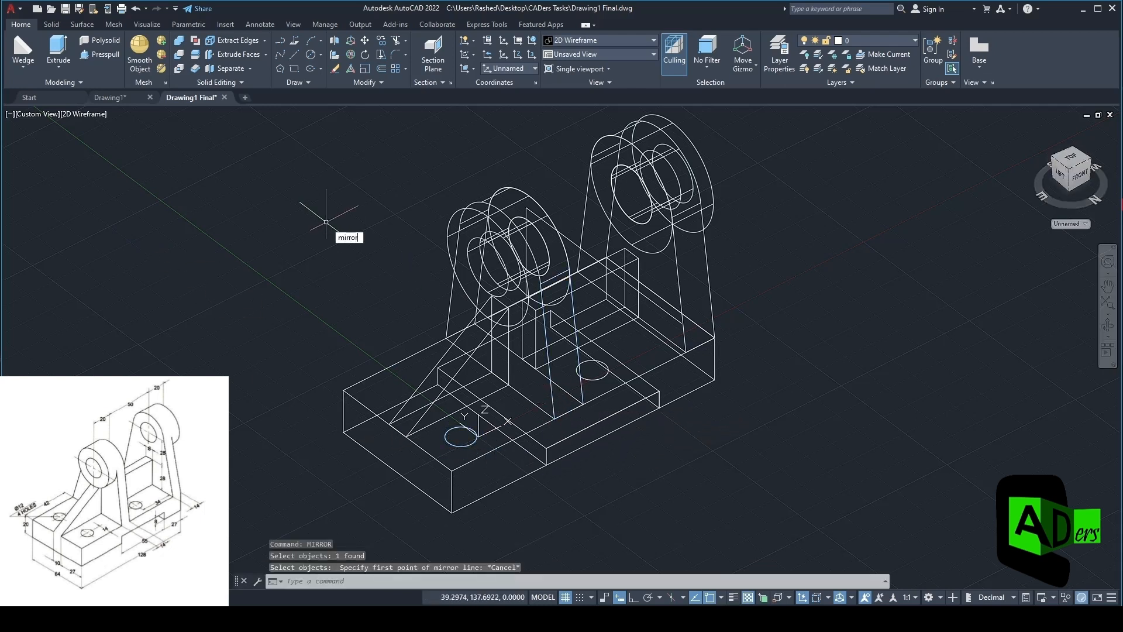
Mirror both hole circles across the base's lengthwise centreline through the midpoints of the rib and web edges, keeping the source circles
type("MIRROR")
key("Return")
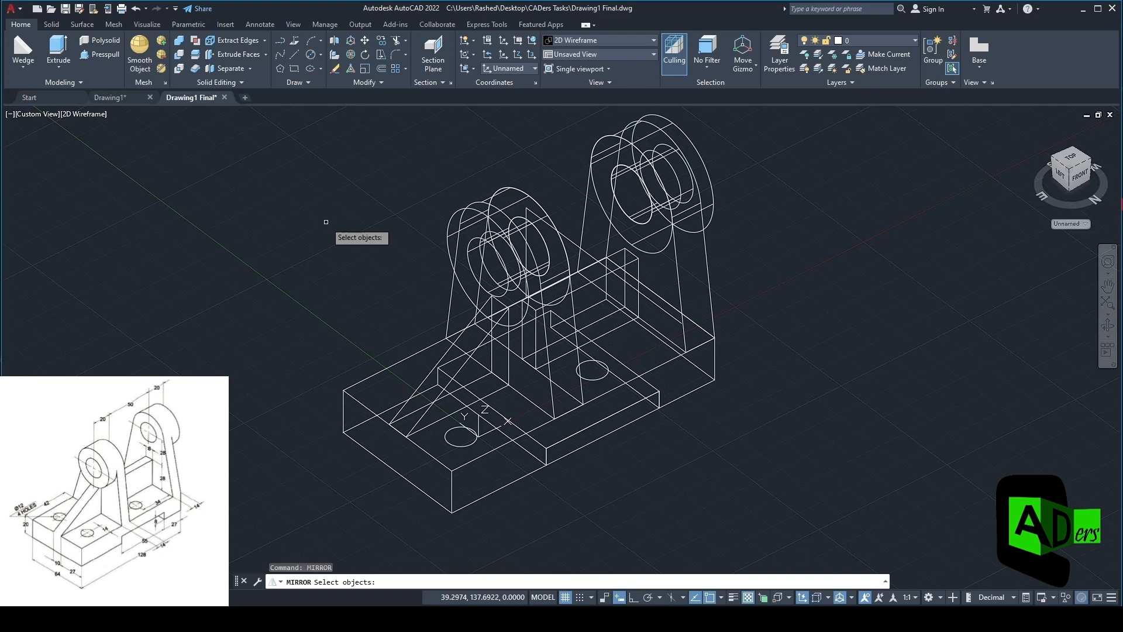
left_click(462, 447)
left_click(603, 377)
key("Return")
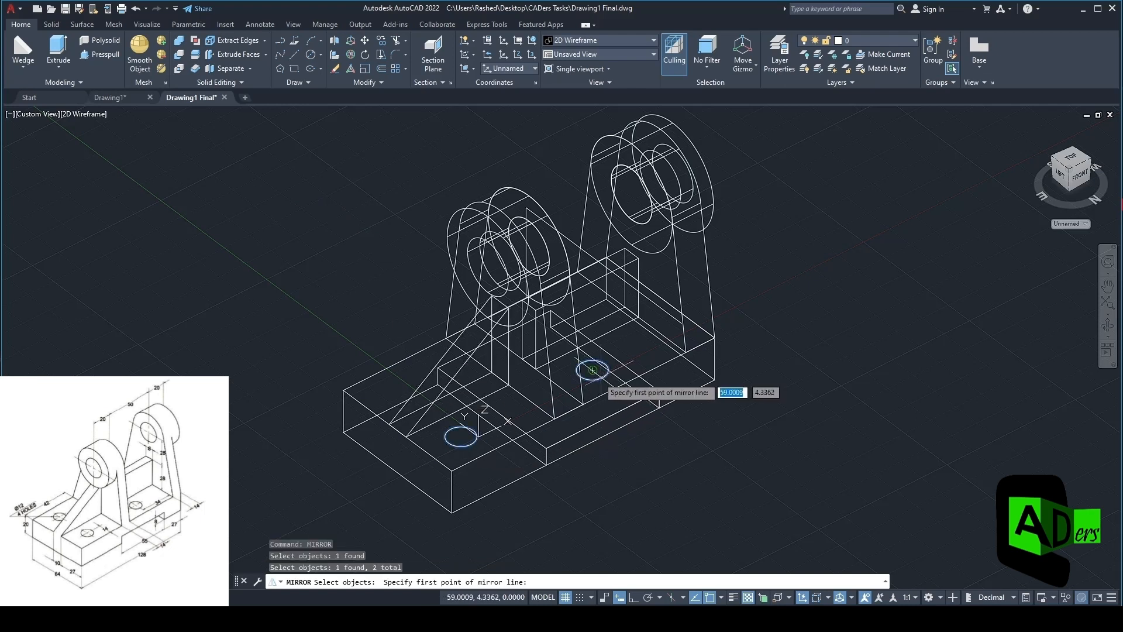
left_click(398, 430)
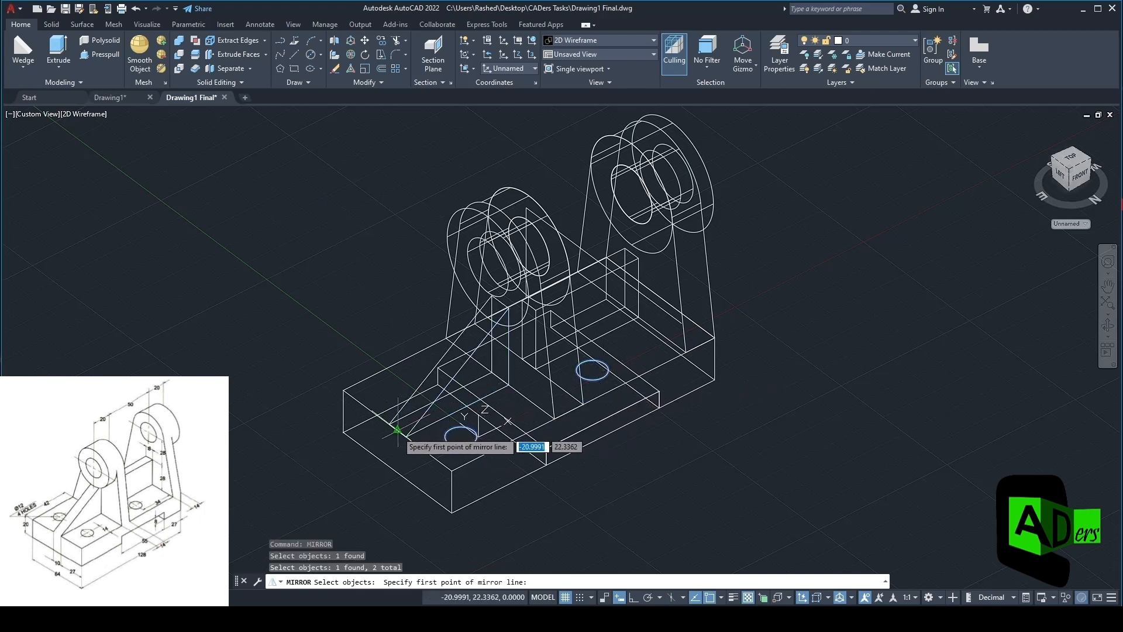
left_click(632, 311)
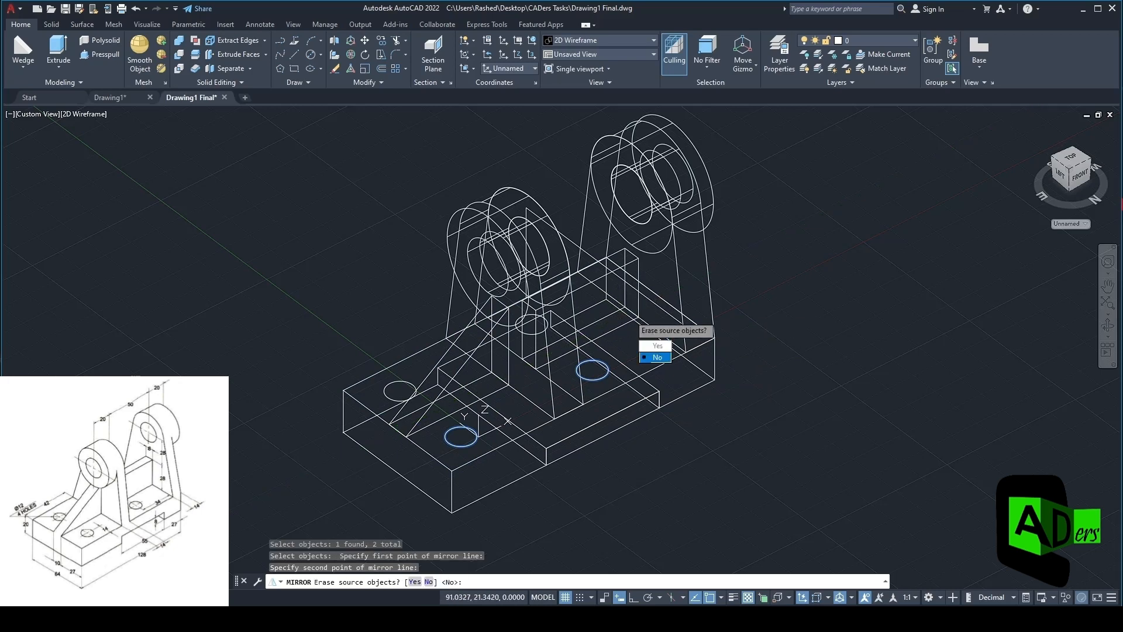
type("N")
key("Return")
Apply the Shaded with edges visual style and Presspull the two source hole circles down through the base to cut the holes
left_click(91, 114)
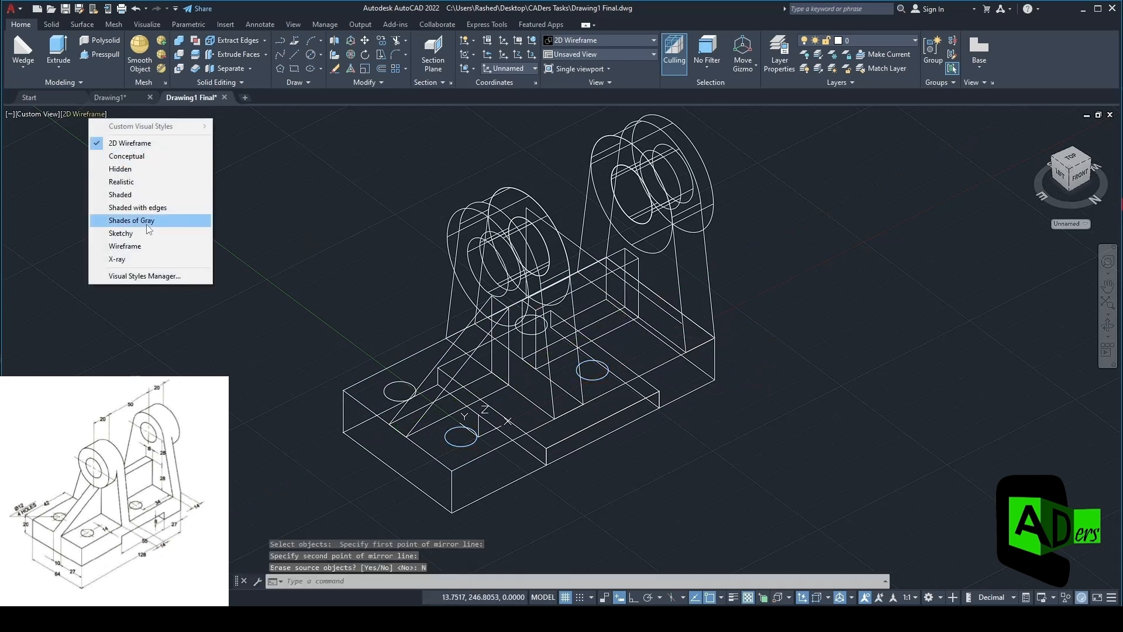
left_click(117, 220)
left_click(102, 54)
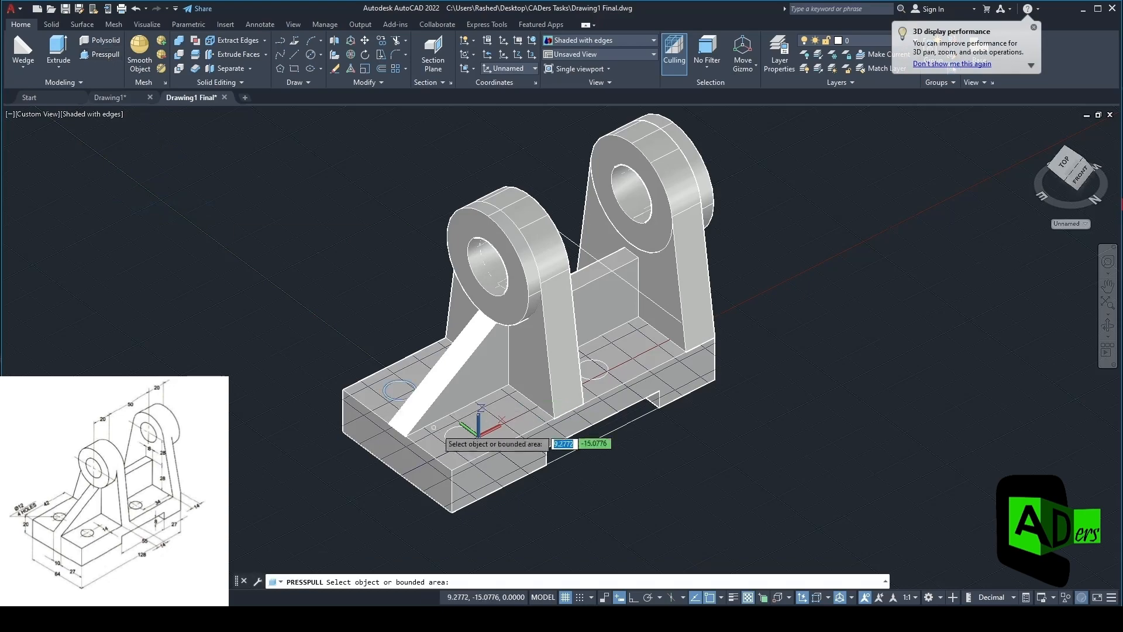
left_click(460, 436)
left_click(483, 520)
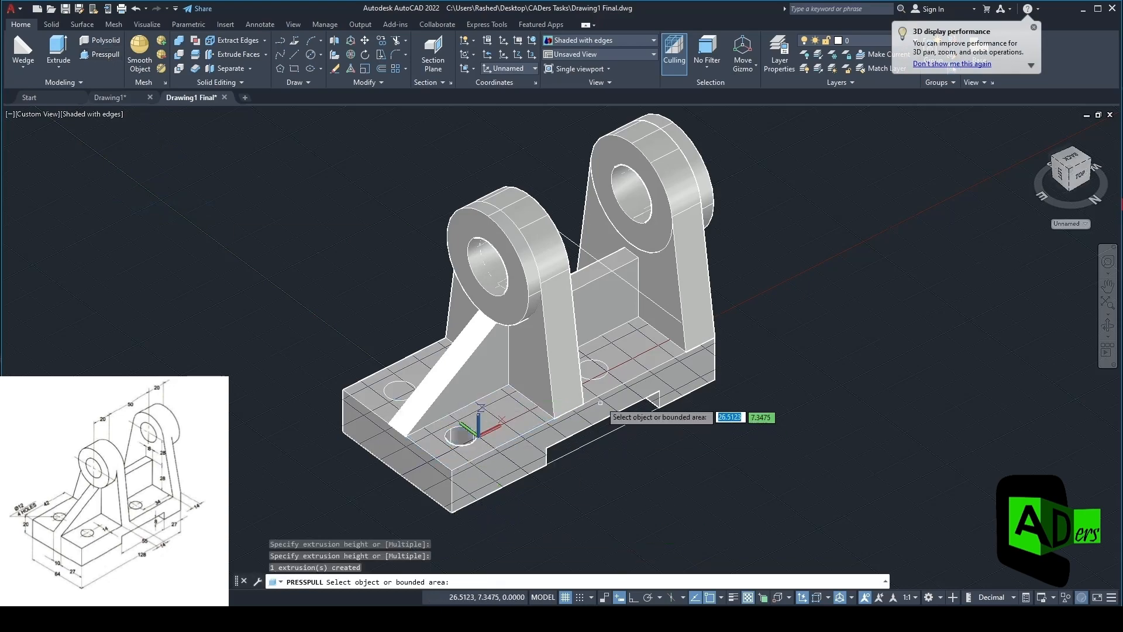
left_click(593, 369)
left_click(620, 486)
Presspull the two mirrored circles on the opposite side of the rib and web down through the base to cut the remaining holes
middle_click_drag(663, 501, 890, 468, "shift")
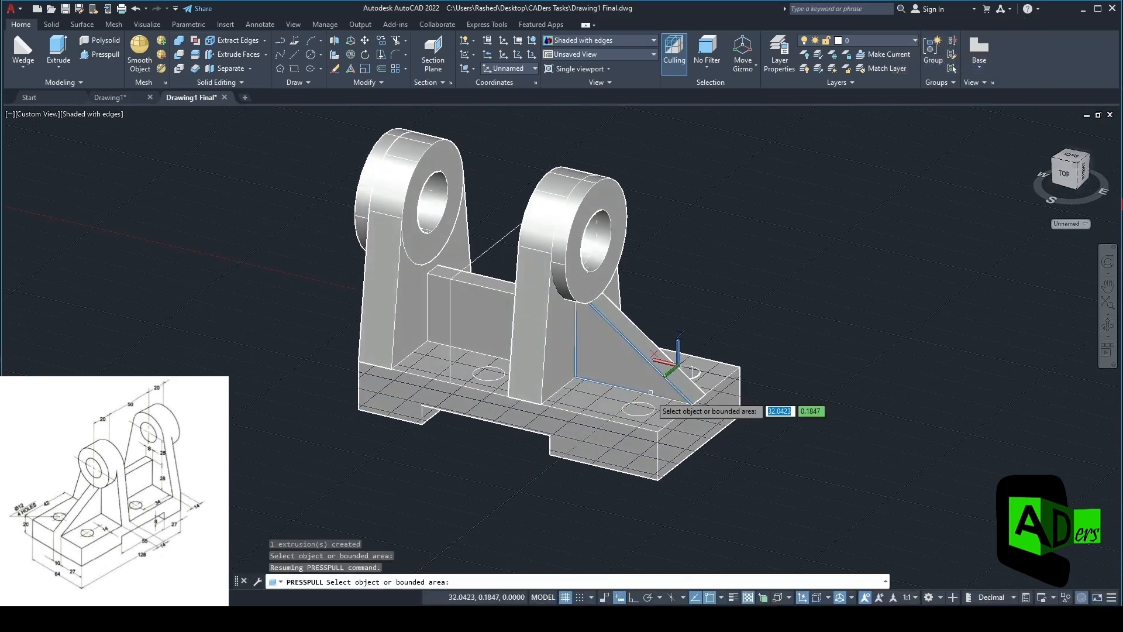
left_click(638, 409)
left_click(646, 507)
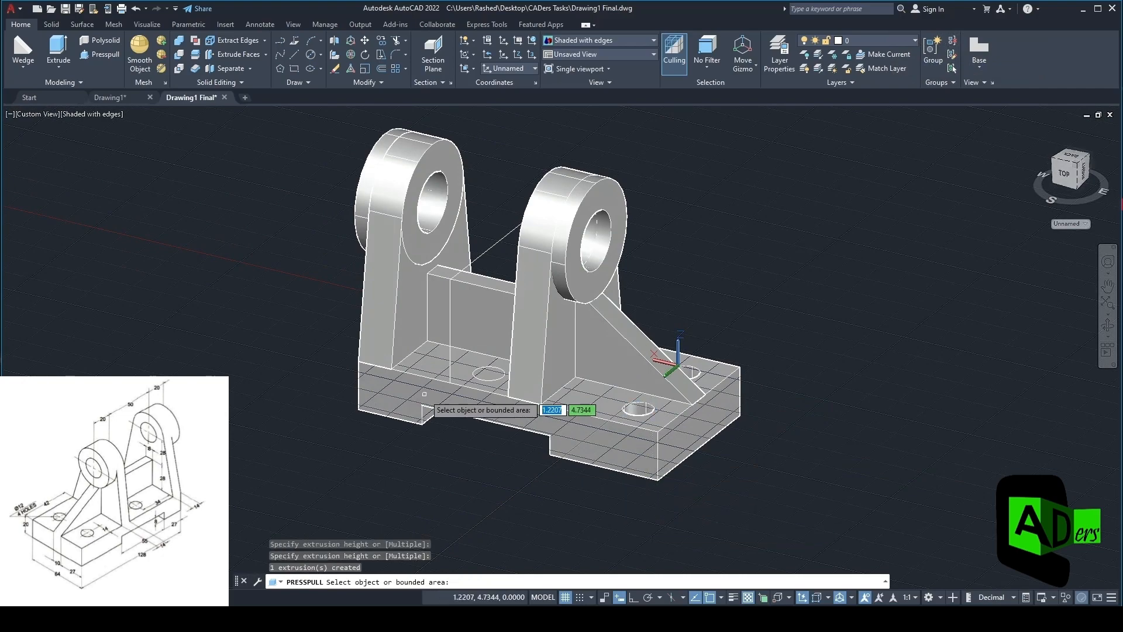
left_click(494, 371)
left_click(479, 486)
middle_click_drag(728, 415, 516, 426, "shift")
key("Return")
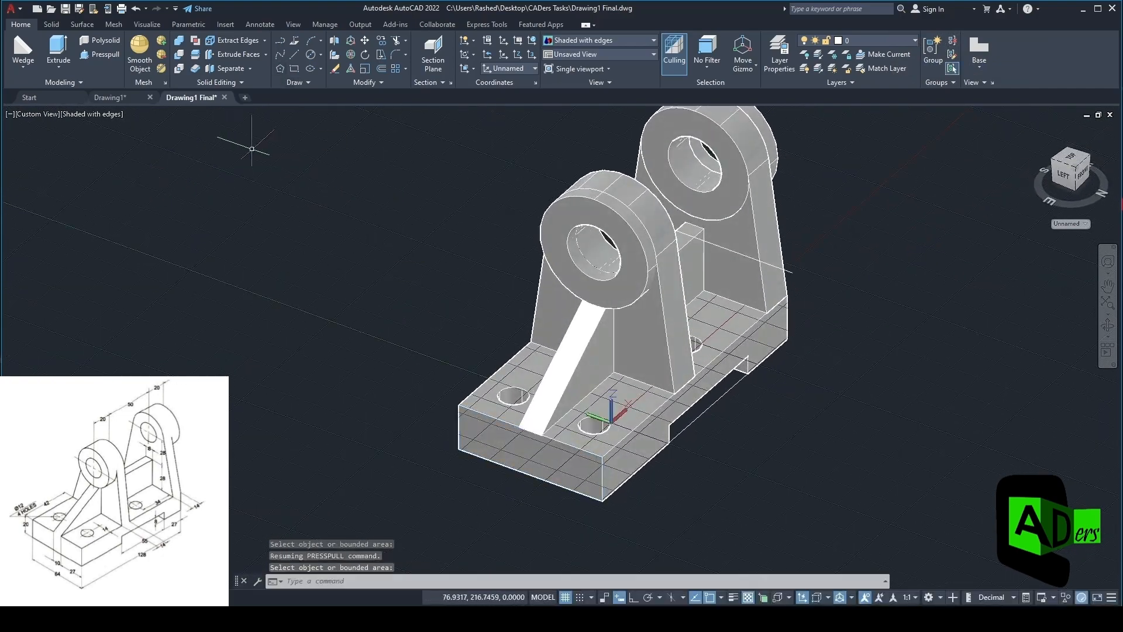
Apply the Realistic visual style and erase the leftover construction lines around the lugs and the base's slot profile
left_click(95, 112)
left_click(153, 183)
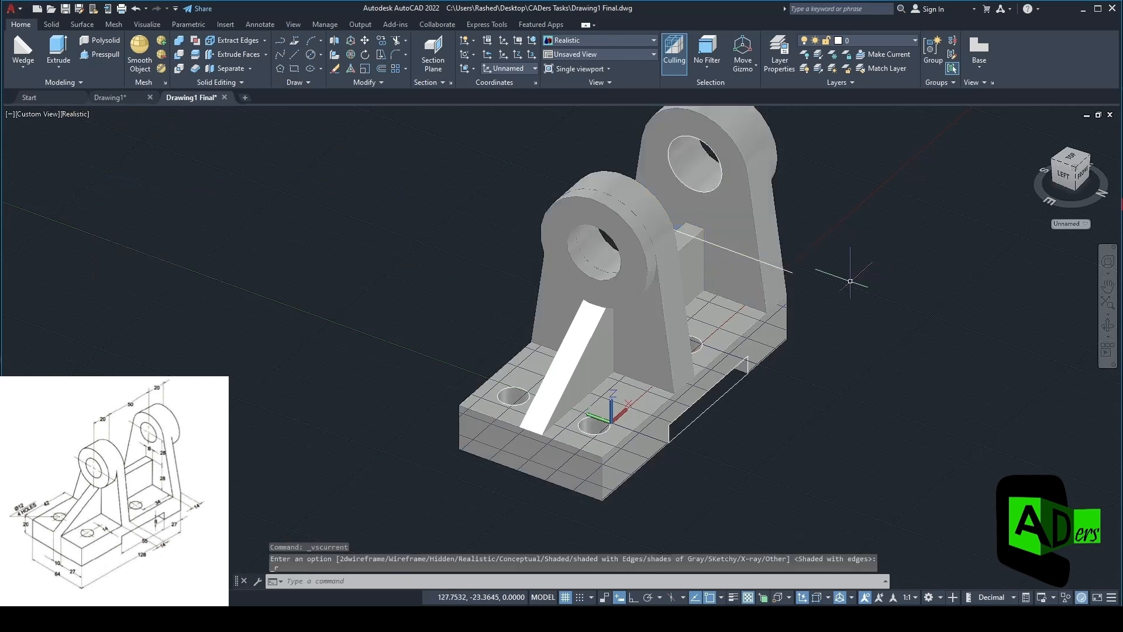
left_click(793, 273)
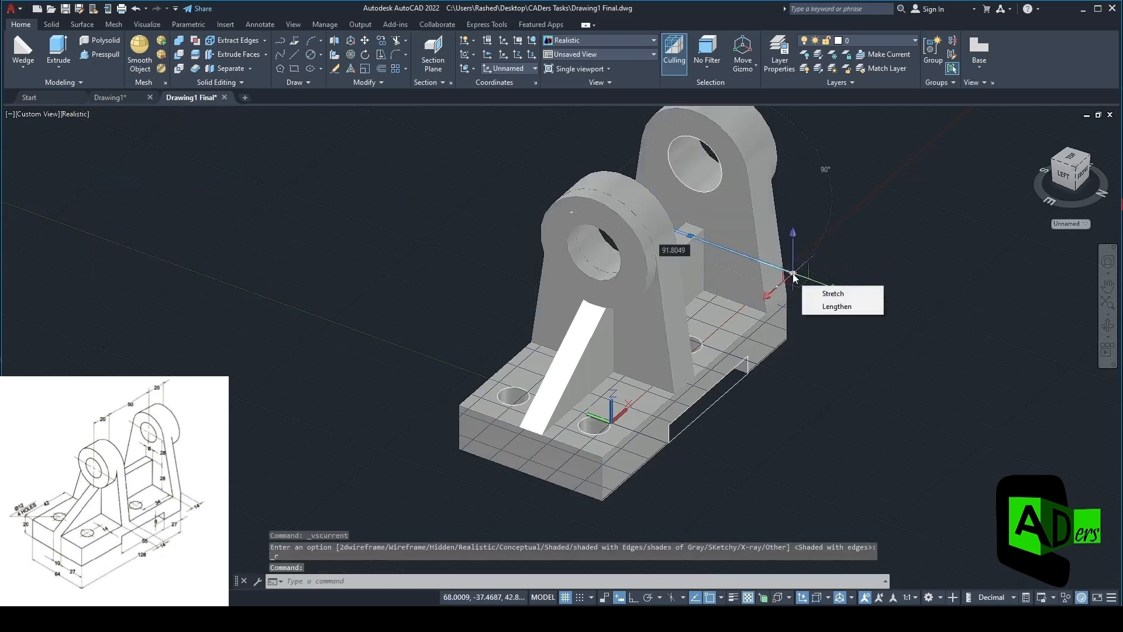
key("Delete")
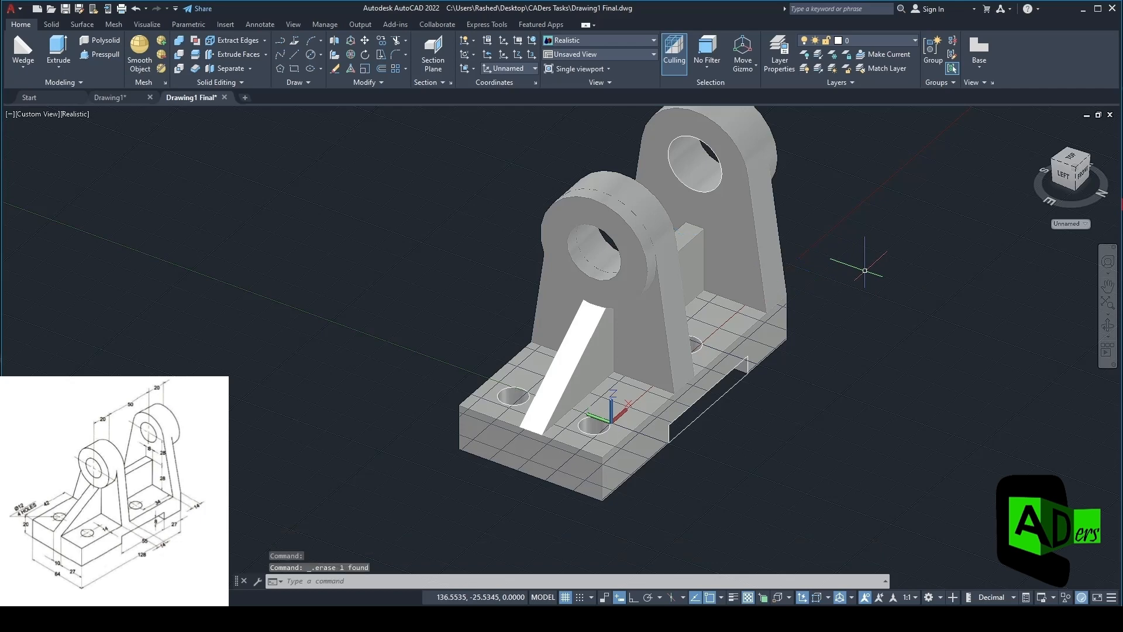
key("Delete")
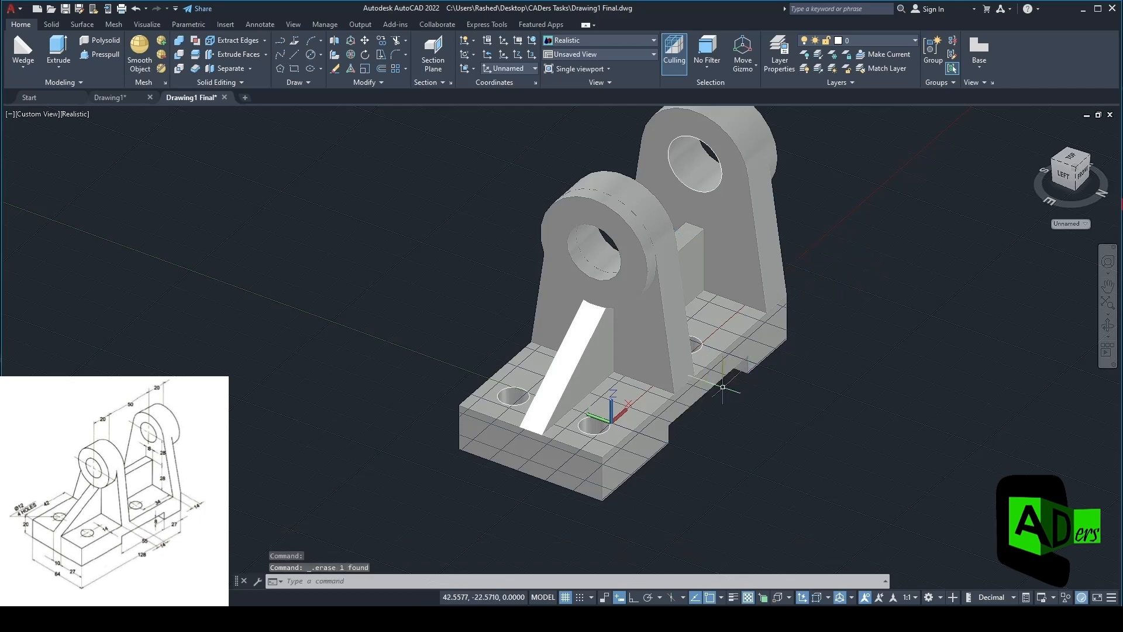
middle_click_drag(728, 386, 880, 389, "shift")
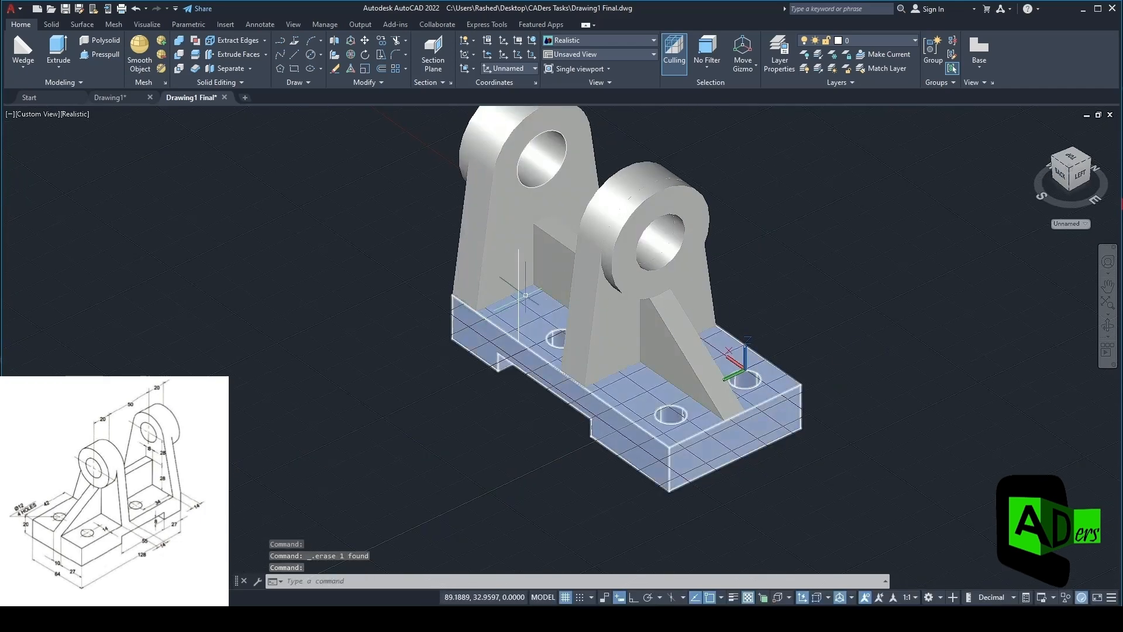
left_click(524, 296)
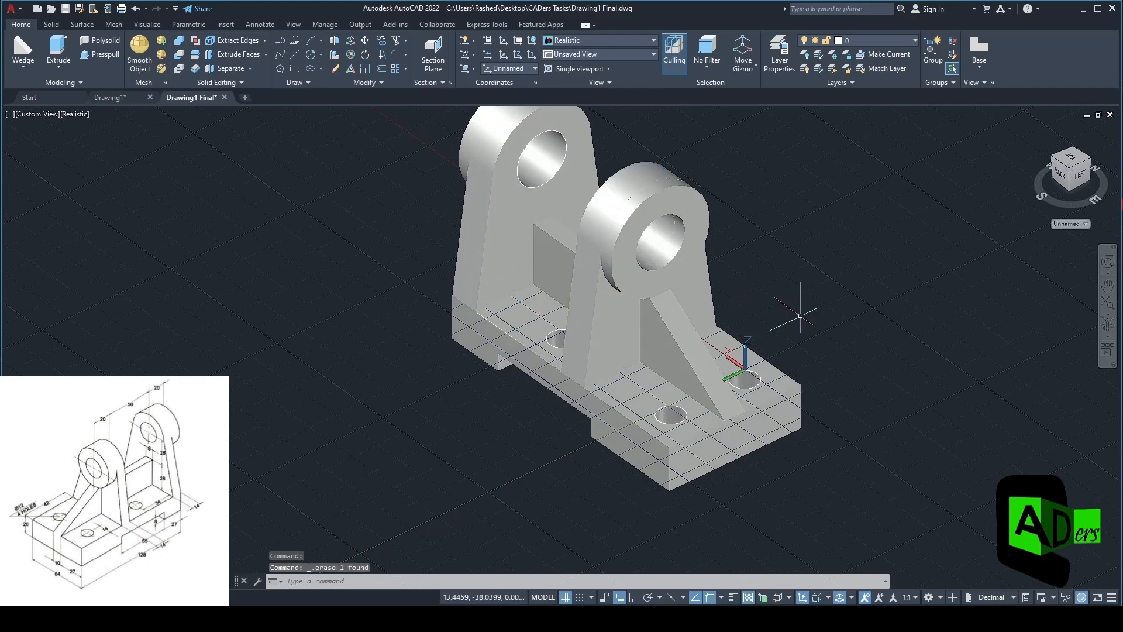
Restore the World coordinate system and return the model to the home view
left_click(467, 69)
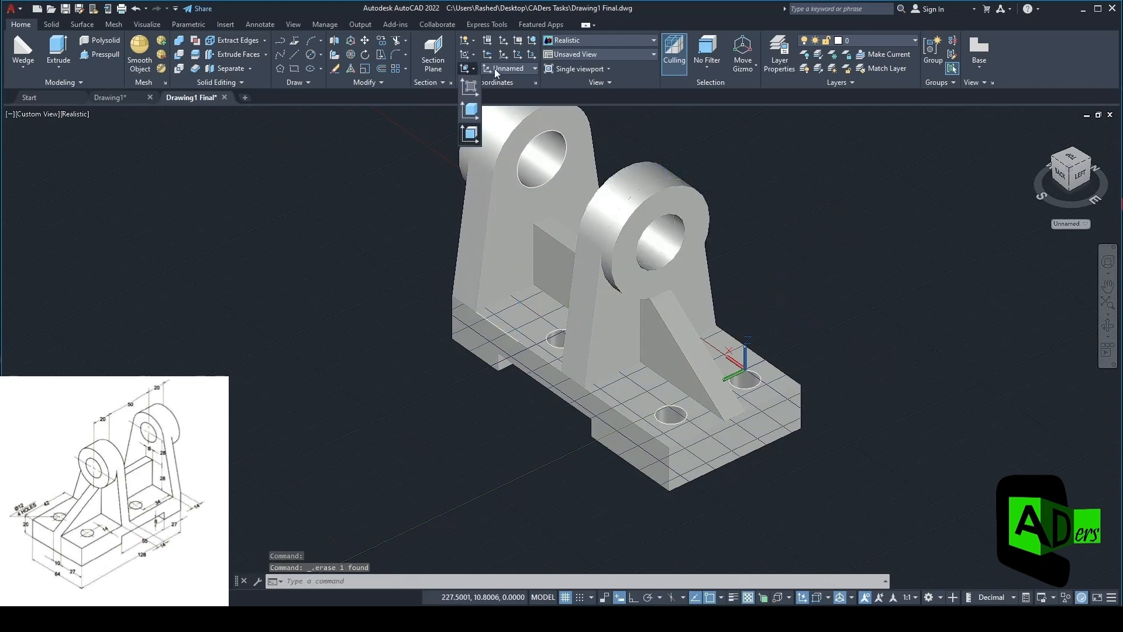
left_click(493, 68)
left_click(497, 80)
left_click(1034, 130)
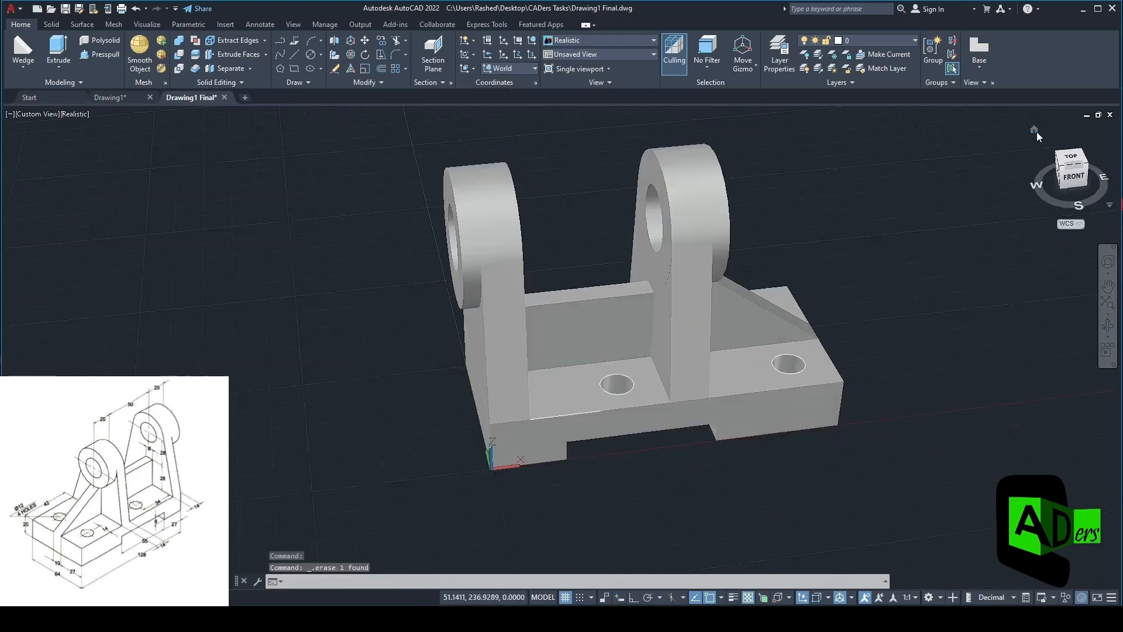
Examine the finished bracket from the rib end, fitted to the viewport, against the reference drawing
middle_click_drag(935, 333, 386, 367, "shift")
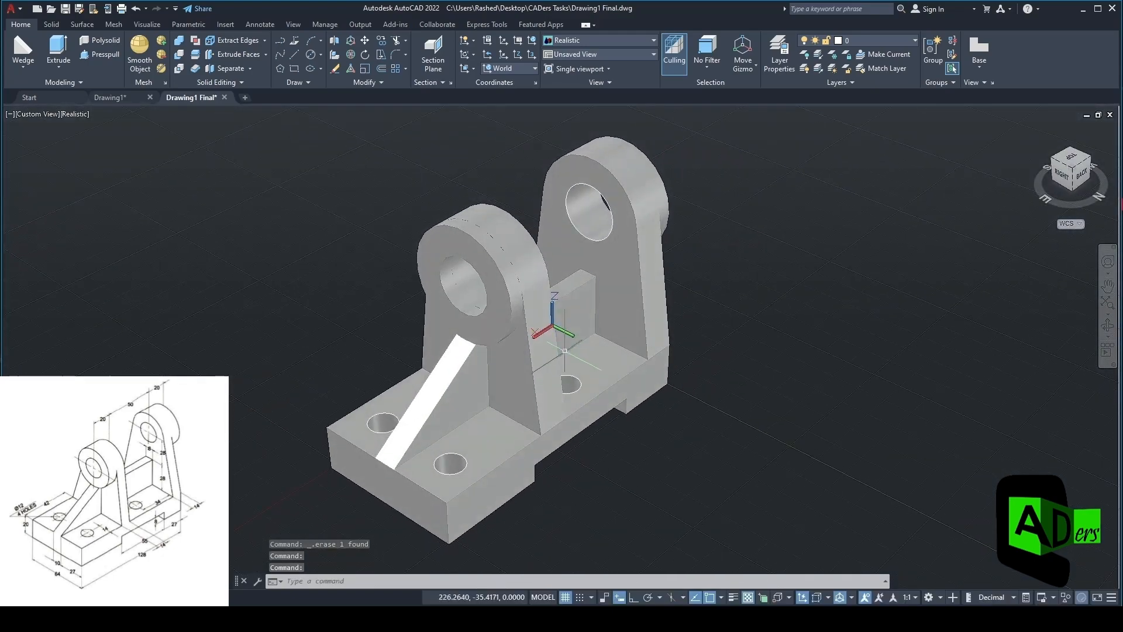
scroll(556, 357, "up", 2)
scroll(556, 357, "down", 2)
middle_click_drag(629, 369, 665, 361)
middle_click(665, 361)
middle_click(665, 361)
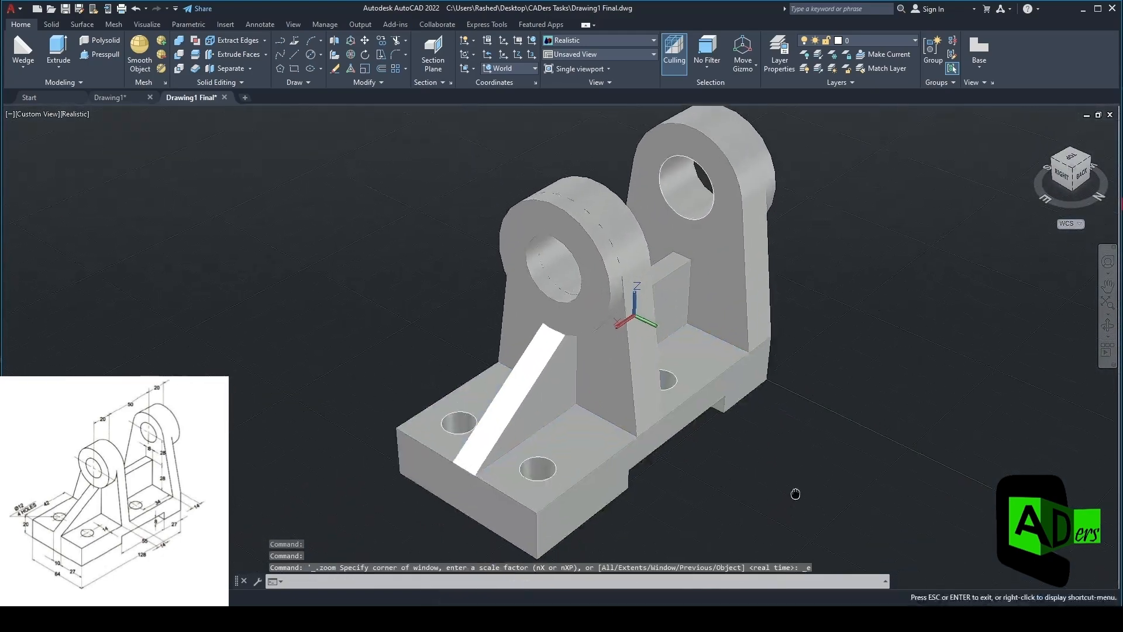
left_click(925, 397)
key("Escape")
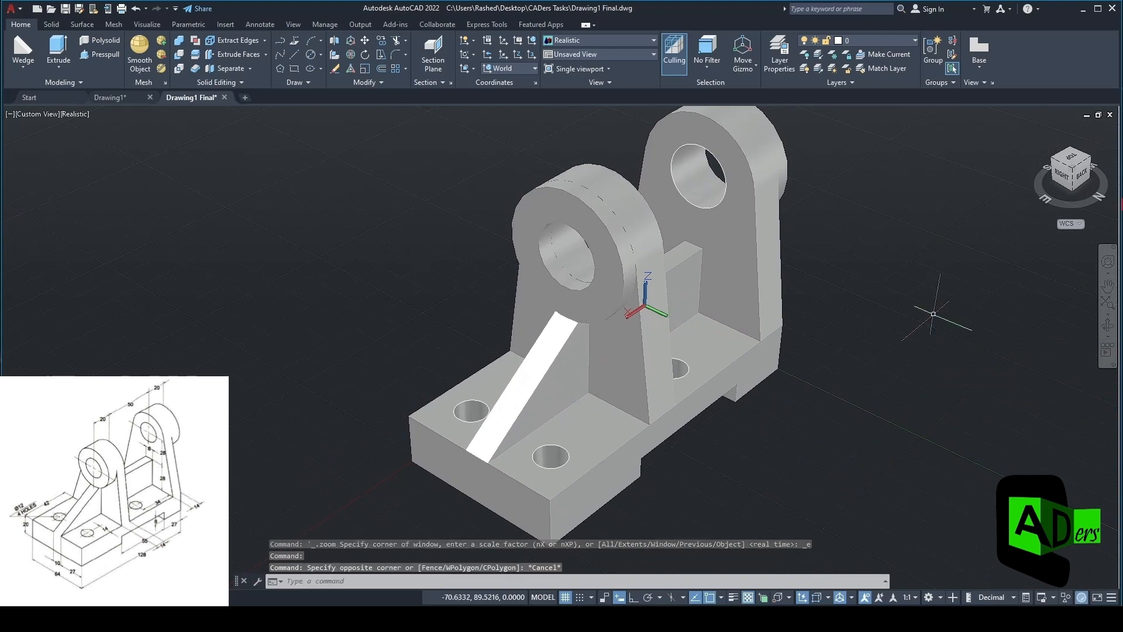